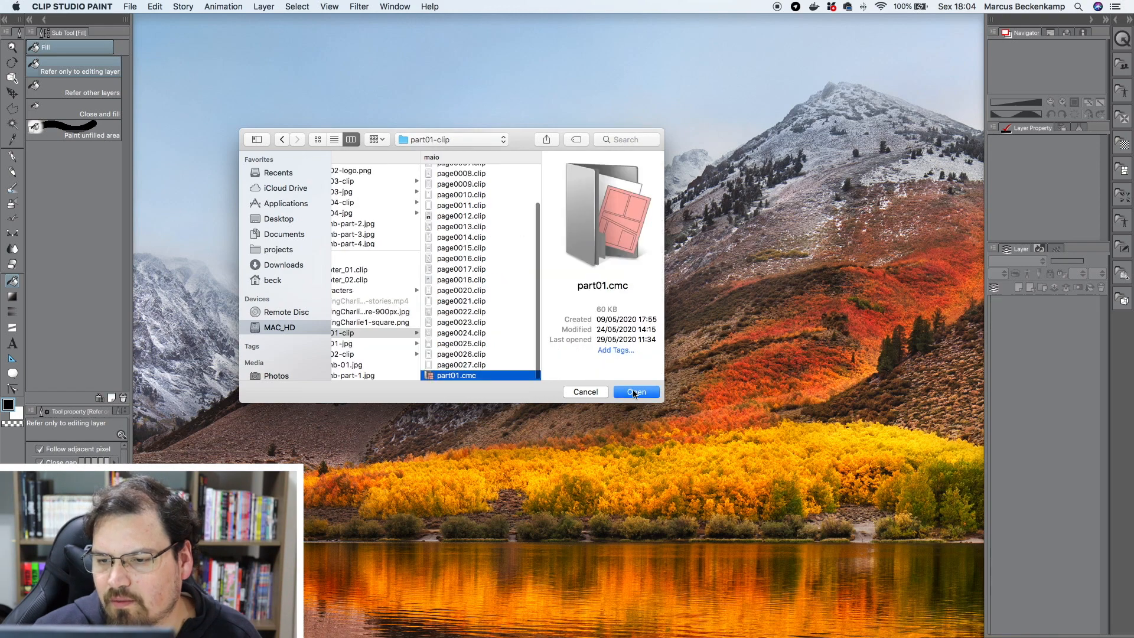
# Step: Open the part01.cmc comic project and start setting up a new work
pyautogui.click(634, 392)
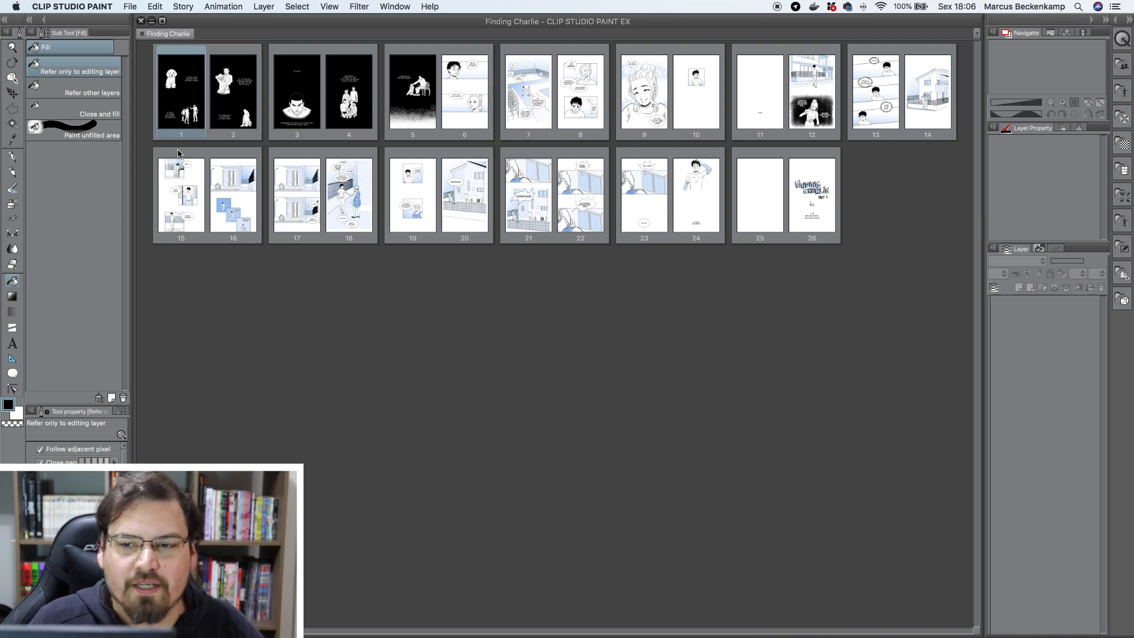
pyautogui.click(131, 7)
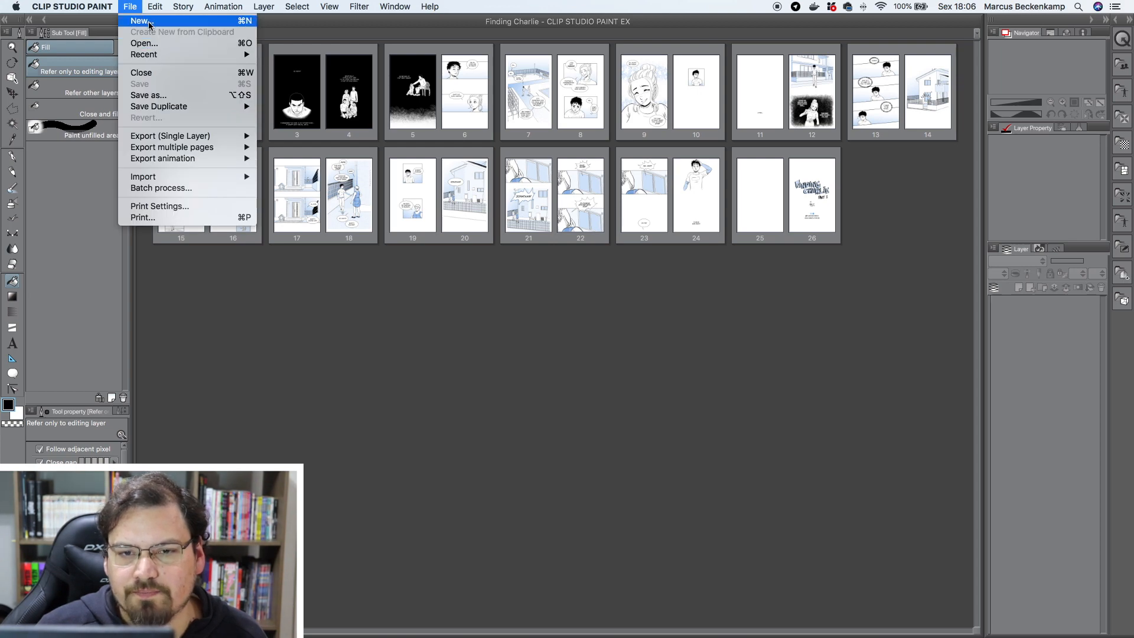
pyautogui.click(149, 23)
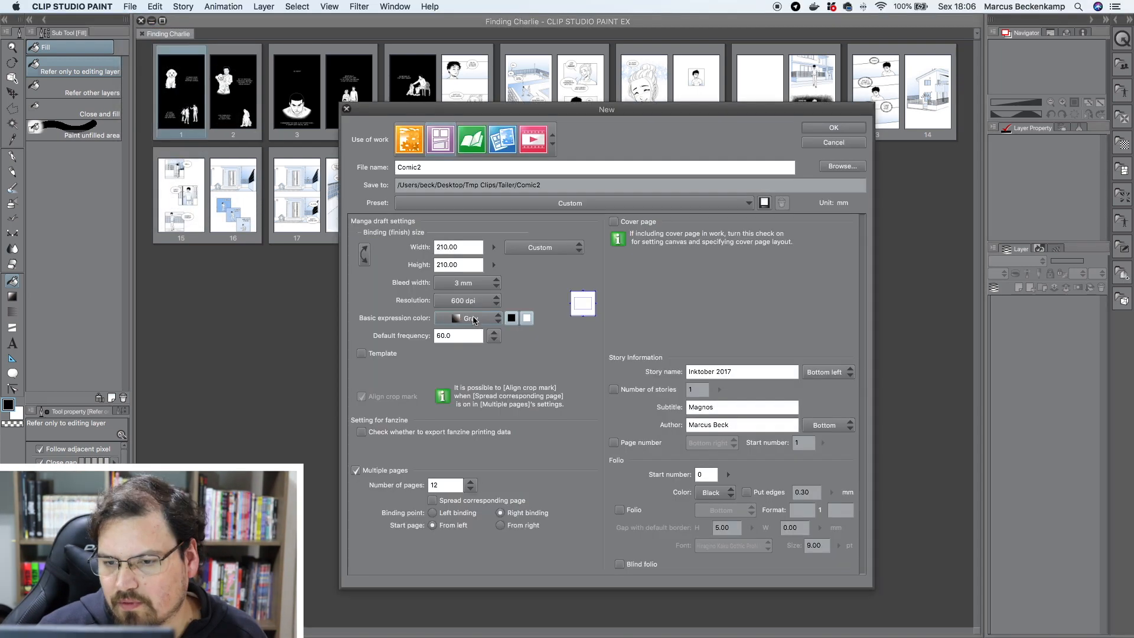
# Step: Set the new comic's basic expression color to Color and check the binding and default border dimensions
pyautogui.click(468, 319)
pyautogui.click(467, 330)
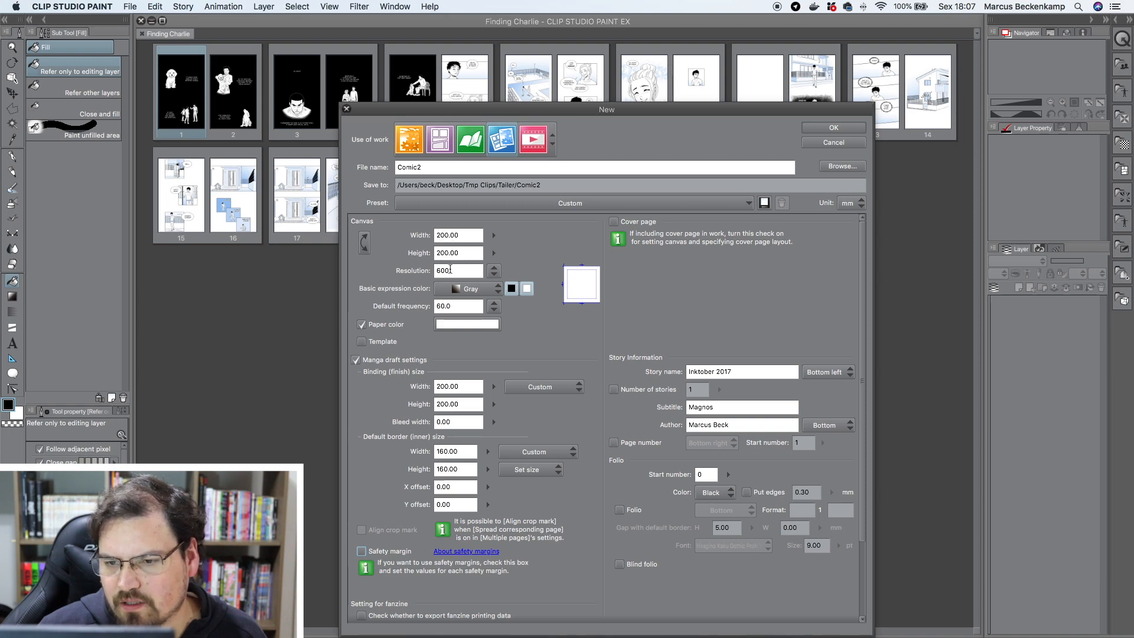
pyautogui.click(468, 289)
pyautogui.click(471, 311)
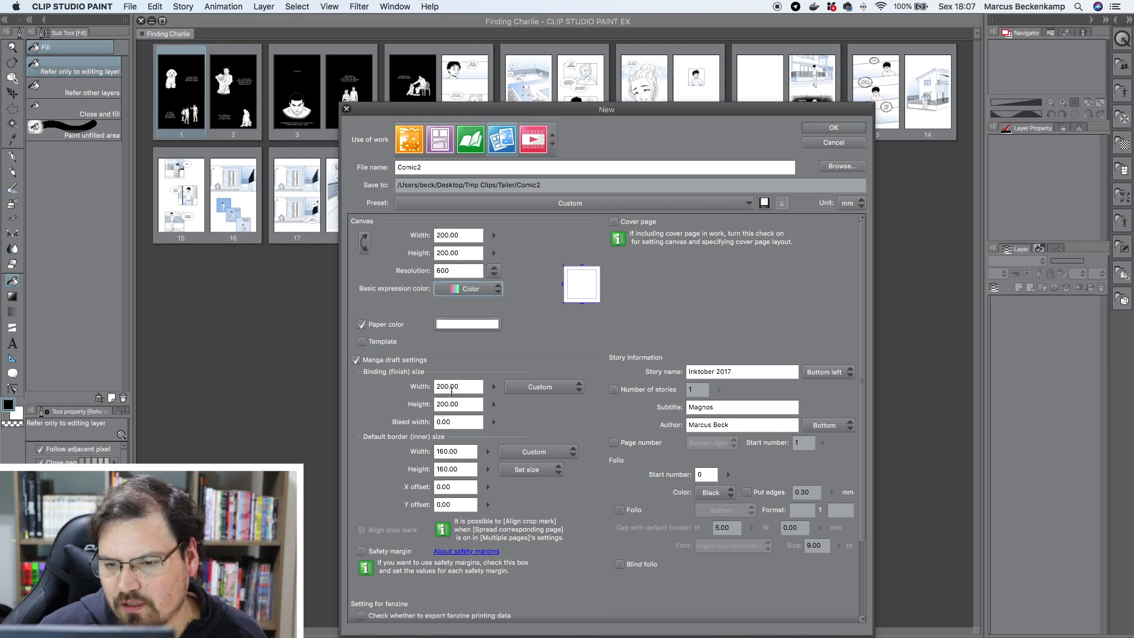
pyautogui.moveTo(437, 387); pyautogui.dragTo(469, 452)
pyautogui.moveTo(437, 387); pyautogui.dragTo(476, 386)
pyautogui.moveTo(438, 452); pyautogui.dragTo(473, 452)
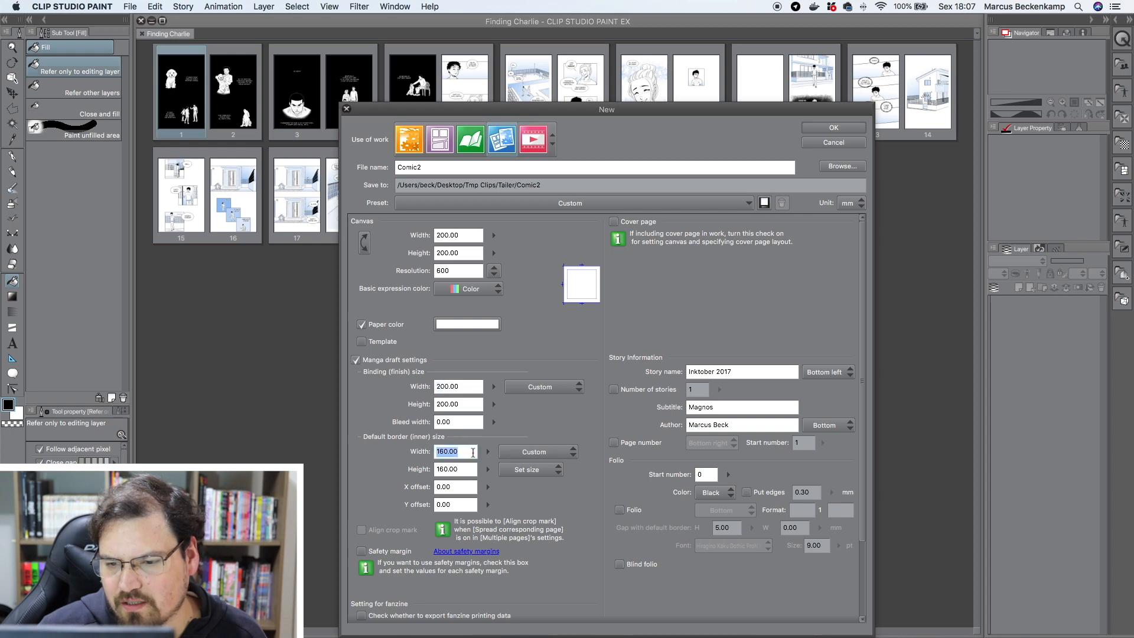
pyautogui.press('Tab')
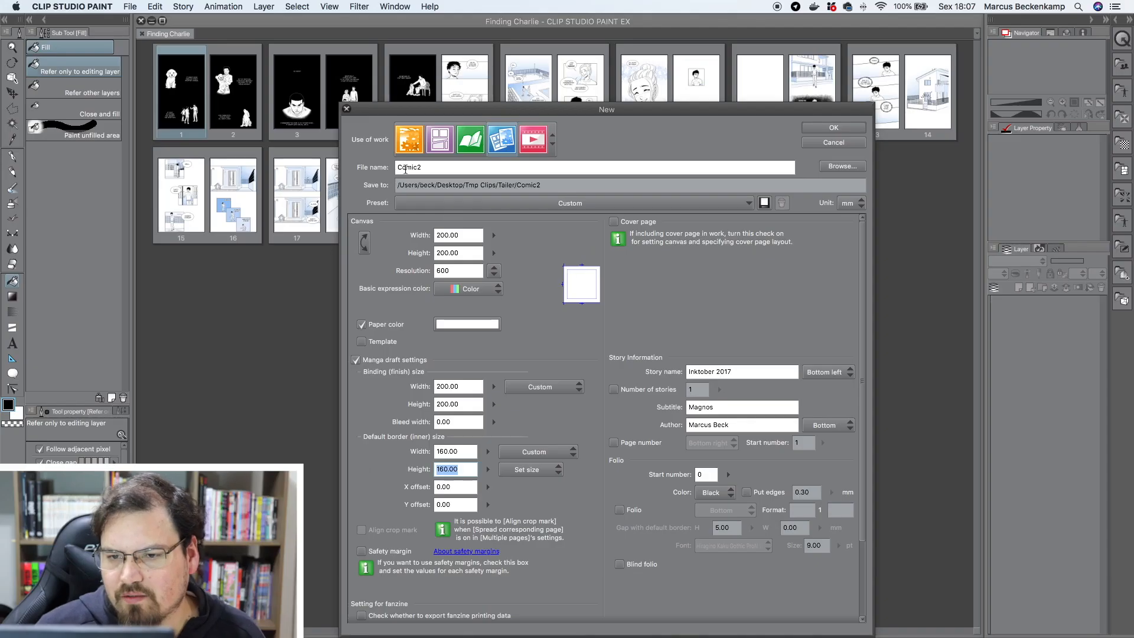
# Step: Name the work Finding Charlie IG, with story name Finding Charlie and subtitle IG 01, choose the IG folder and create it
pyautogui.doubleClick(405, 168)
pyautogui.write('Finding')
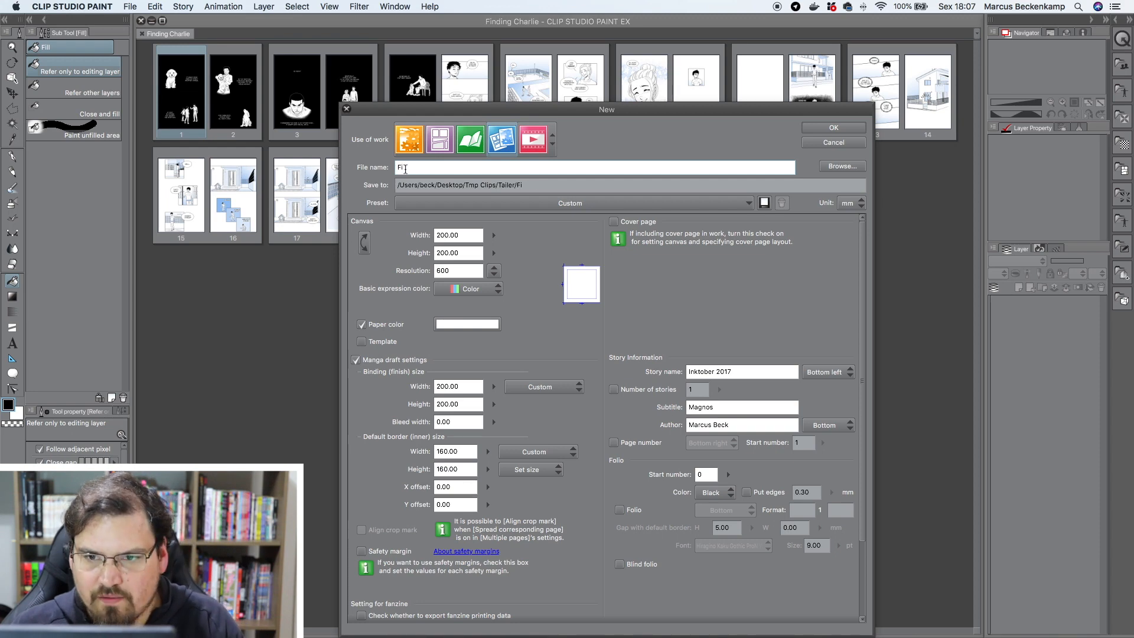
pyautogui.write(' Charlie IG')
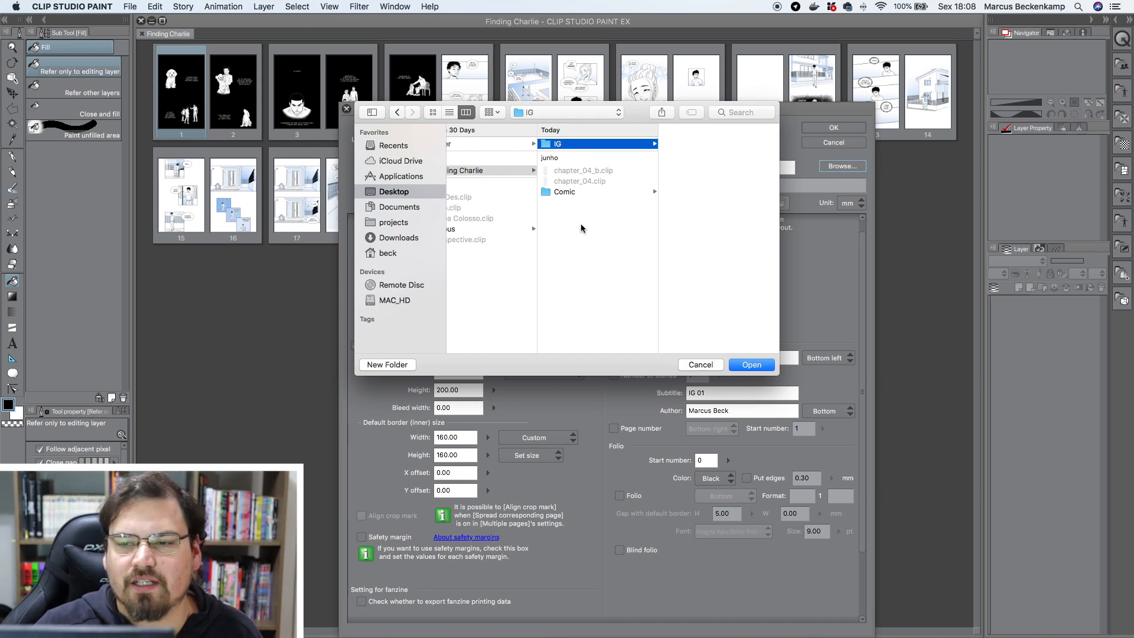
pyautogui.click(754, 365)
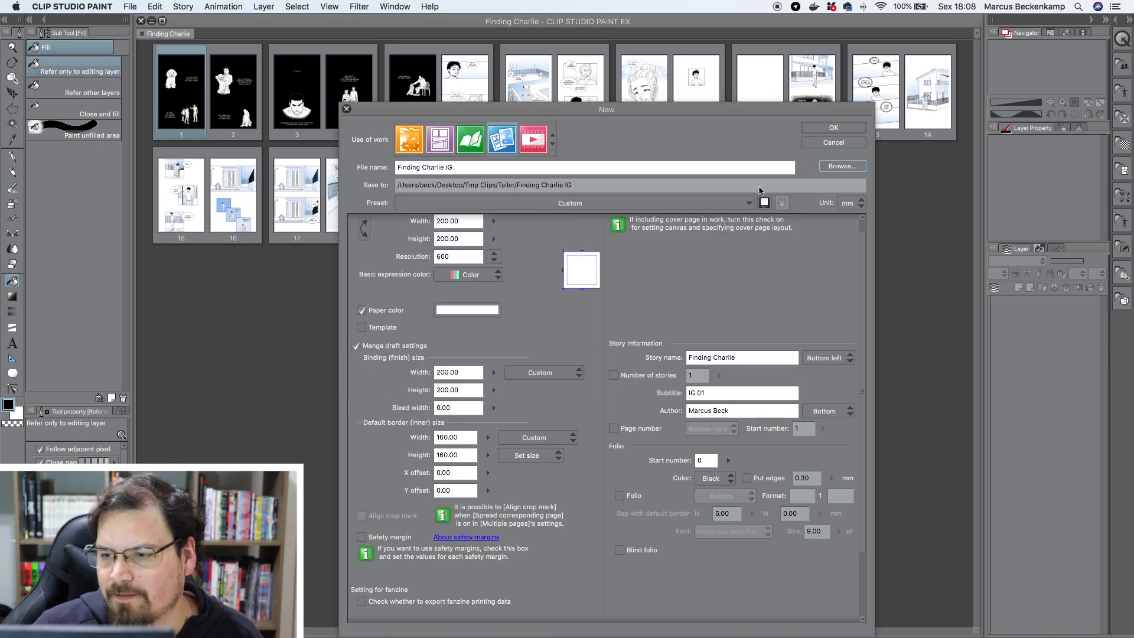
pyautogui.click(834, 127)
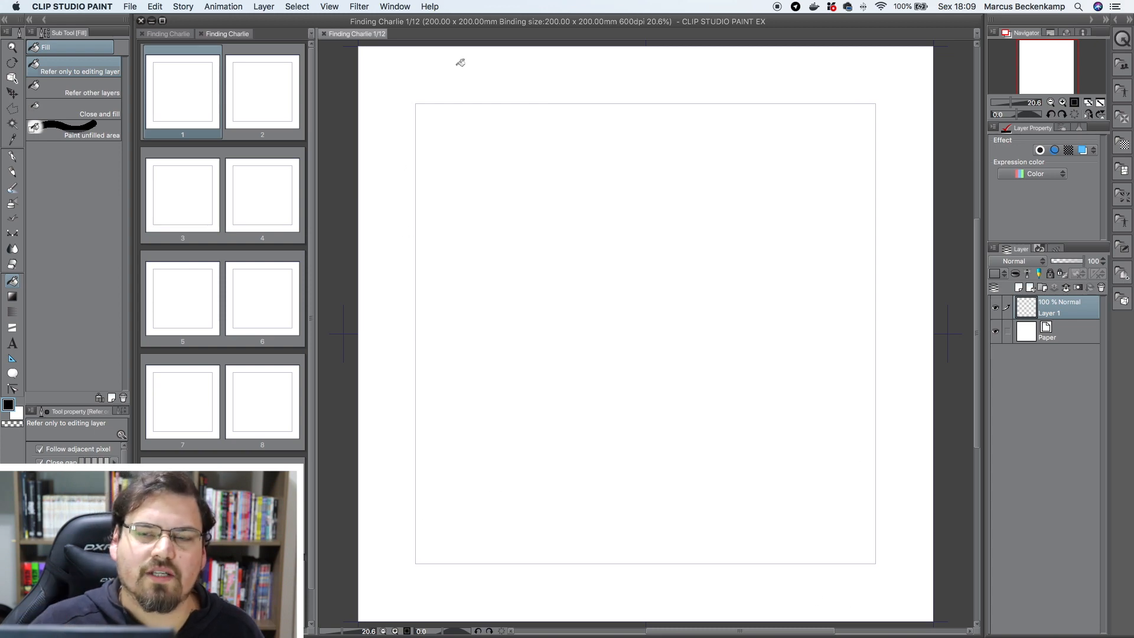
# Step: Open page 1 of the original comic, group it with the new square page as tabs, and narrow the page list
pyautogui.click(169, 34)
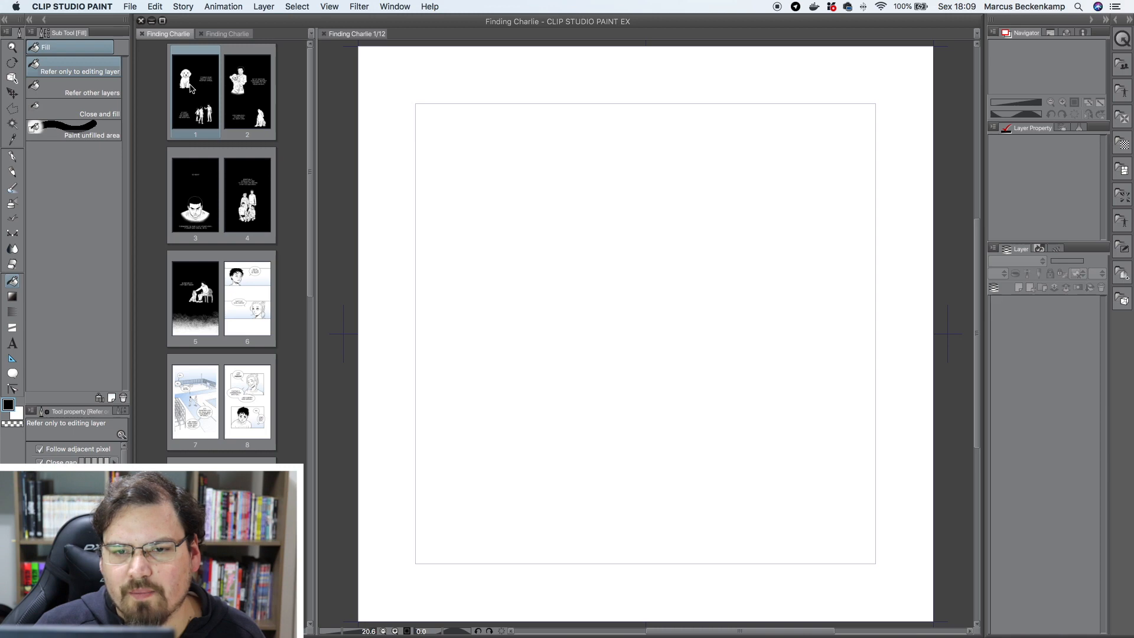
pyautogui.doubleClick(190, 89)
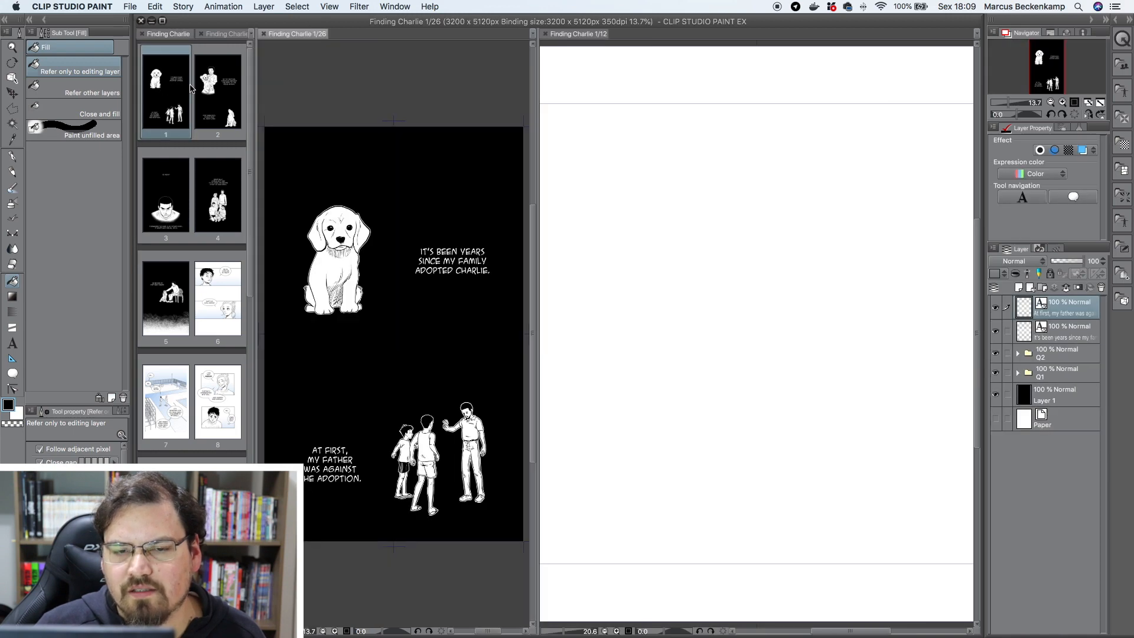
pyautogui.moveTo(307, 38); pyautogui.dragTo(620, 130)
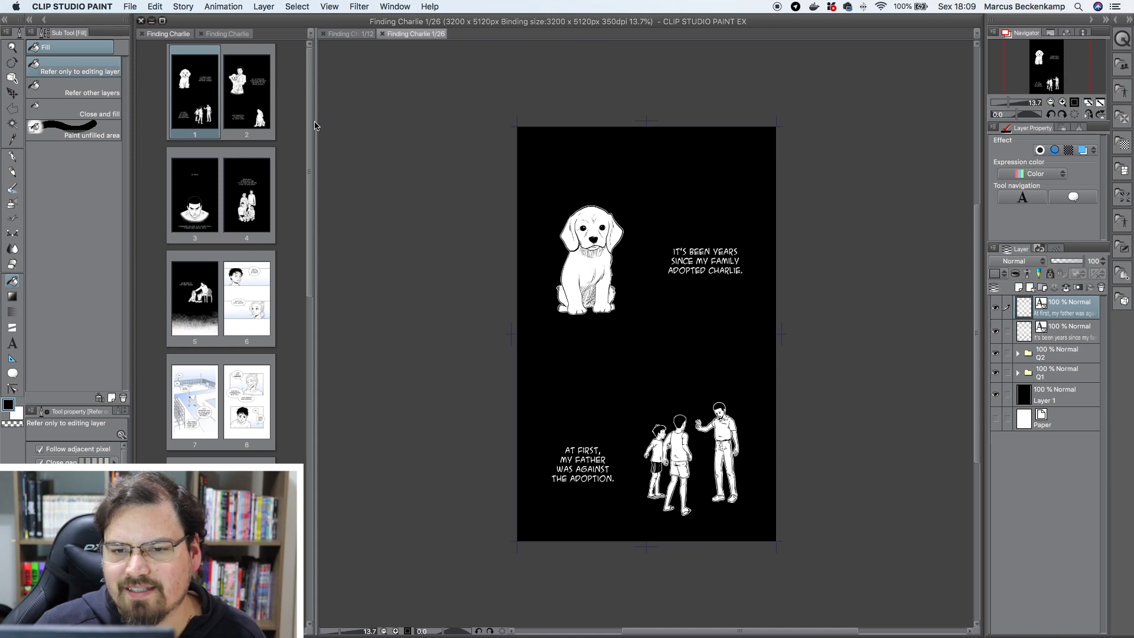
pyautogui.moveTo(314, 124); pyautogui.dragTo(259, 121)
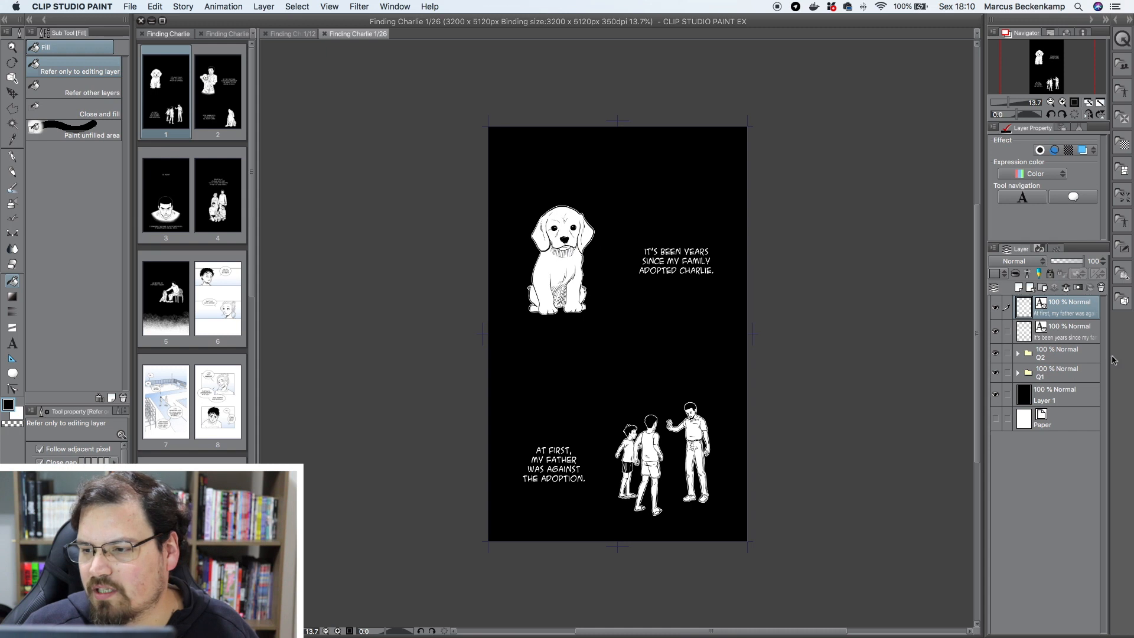
# Step: Toggle the visibility of folders Q1 and Q2 on the original page to check which artwork each contains
pyautogui.click(995, 373)
pyautogui.click(995, 373)
pyautogui.click(996, 353)
pyautogui.click(995, 353)
pyautogui.click(1060, 356)
pyautogui.click(1056, 378)
pyautogui.click(1037, 358)
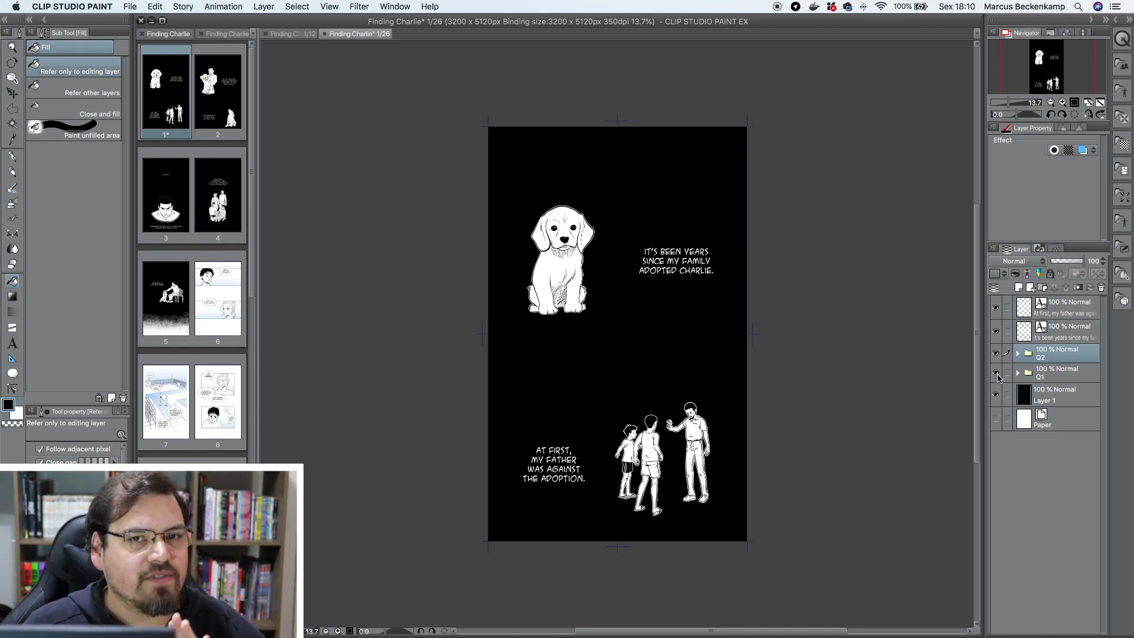
# Step: Copy the sitting puppy from folder Q1 with a rectangular selection and paste it into the new square page
pyautogui.click(1056, 379)
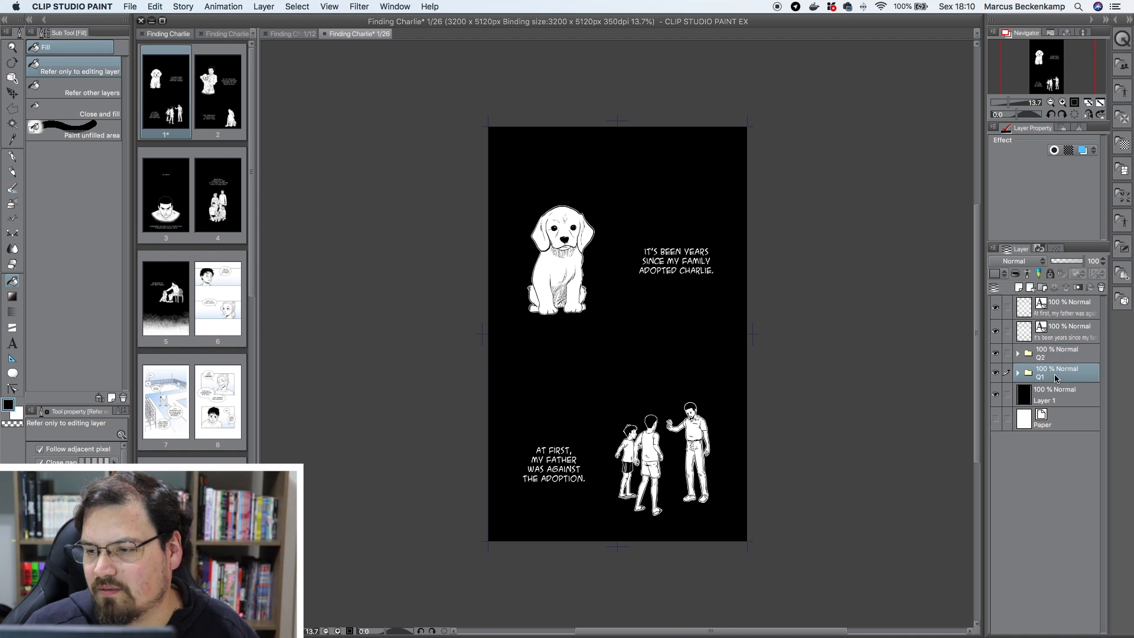
pyautogui.click(996, 374)
pyautogui.click(996, 373)
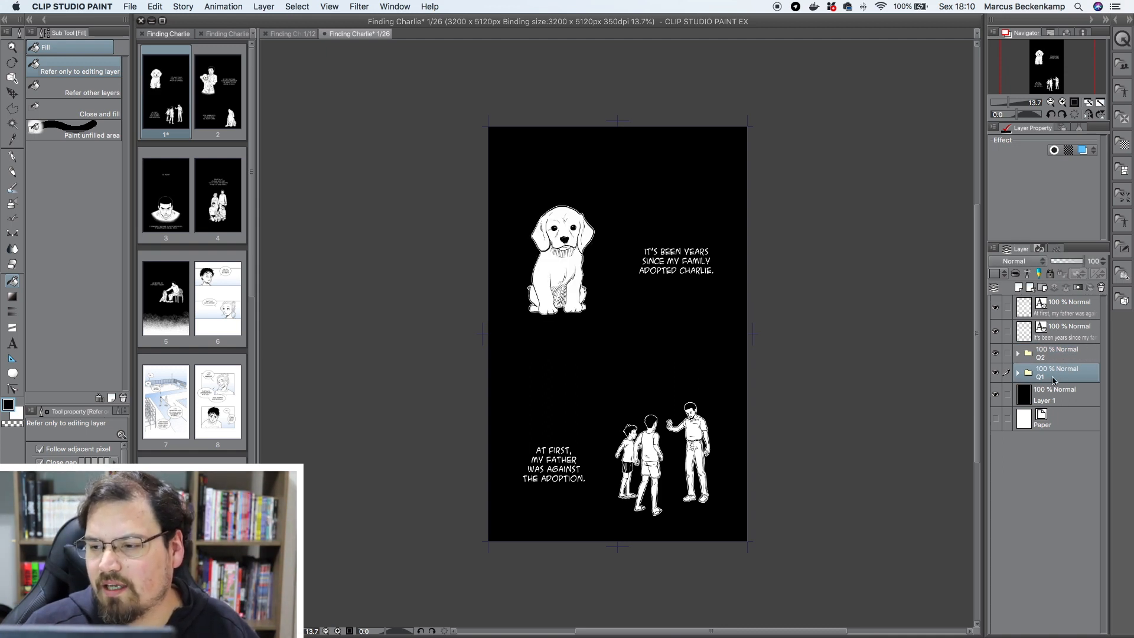
pyautogui.click(12, 108)
pyautogui.click(65, 66)
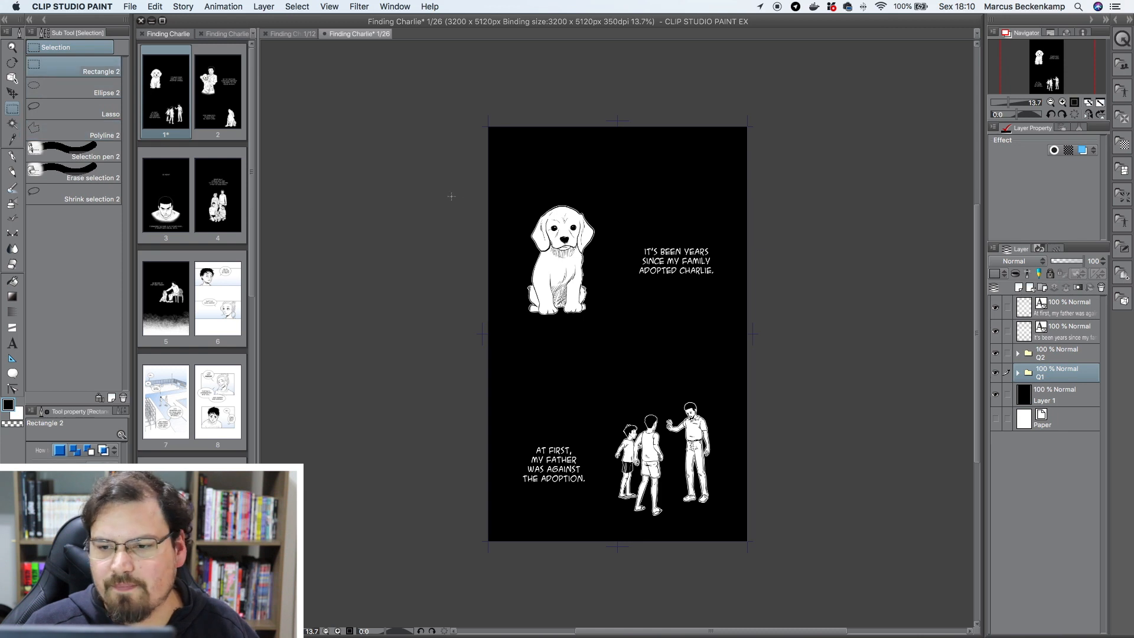
pyautogui.moveTo(494, 184)
pyautogui.mouseDown()
pyautogui.moveTo(602, 336)
pyautogui.moveTo(623, 329)
pyautogui.mouseUp()
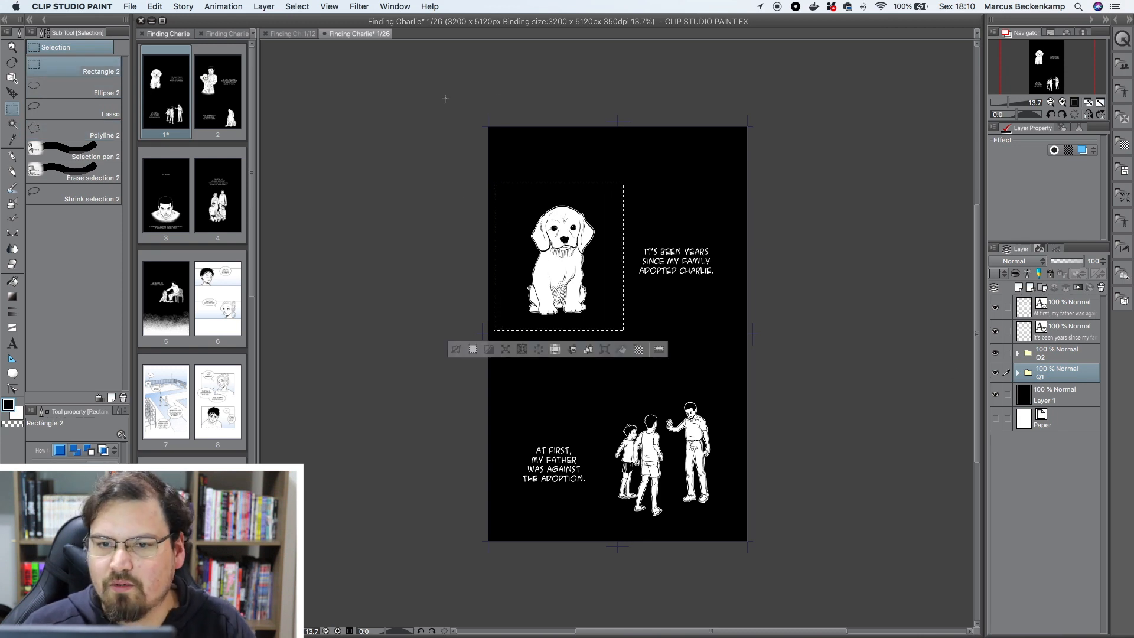
pyautogui.click(293, 34)
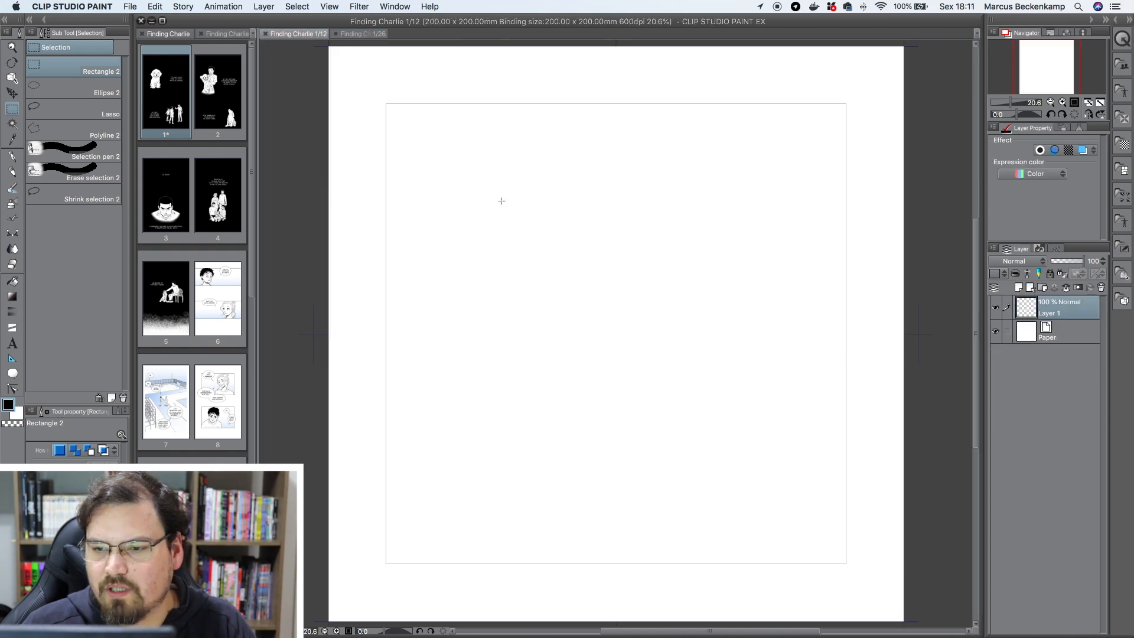
pyautogui.press('super+v')
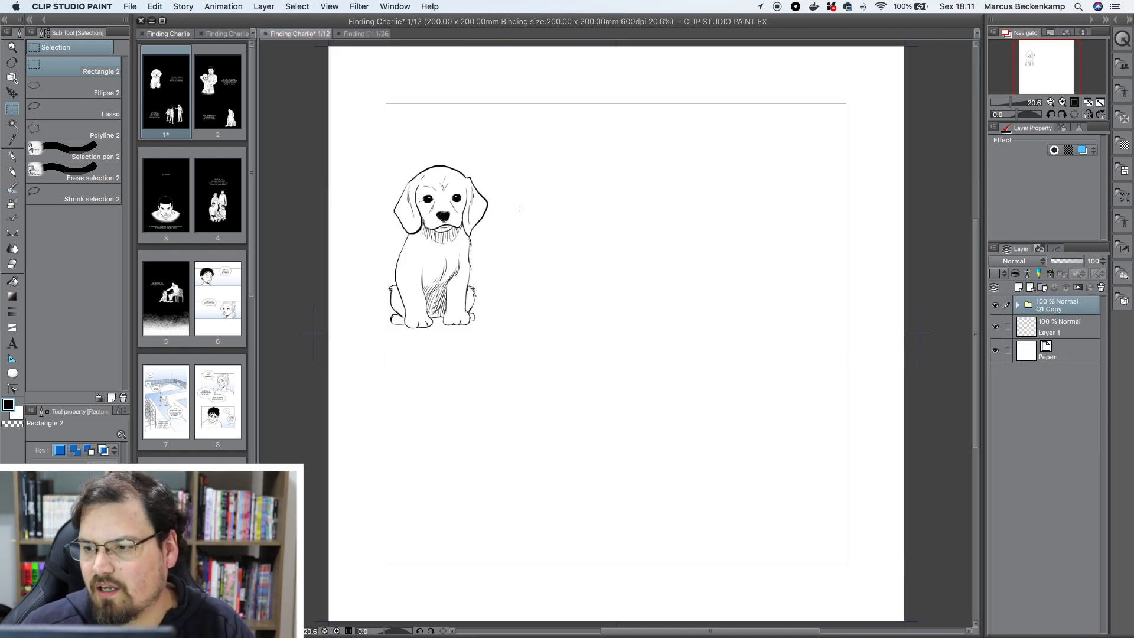
# Step: Check the pasted puppy folder's visibility and move the puppy up to the upper-left corner of the square page's border
pyautogui.click(996, 306)
pyautogui.click(996, 306)
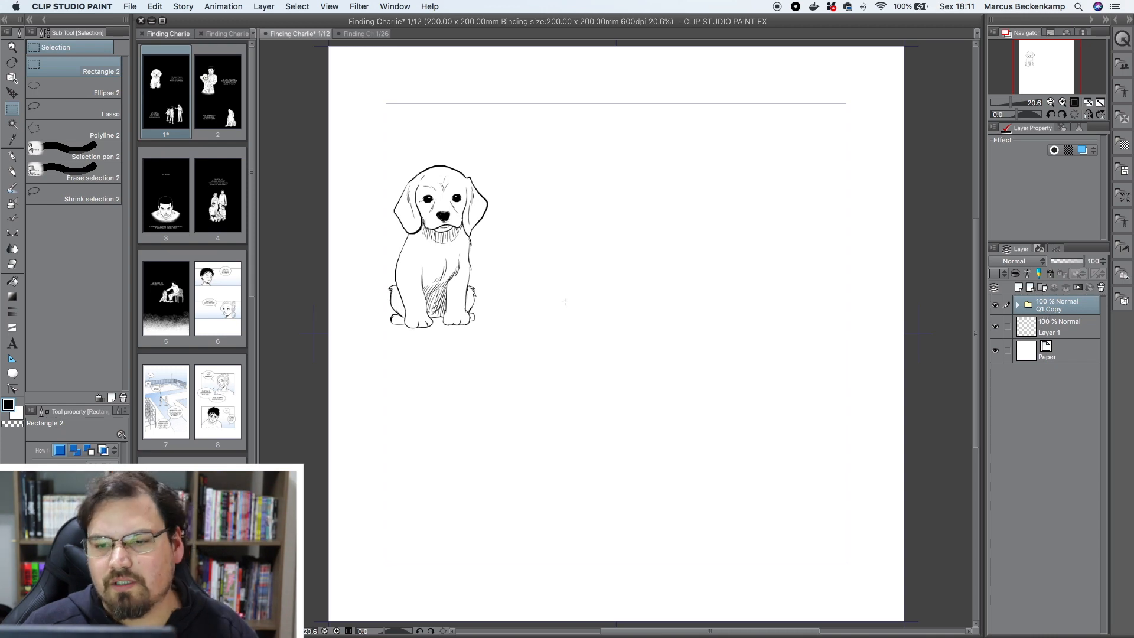
pyautogui.click(12, 93)
pyautogui.moveTo(425, 264)
pyautogui.mouseDown()
pyautogui.moveTo(425, 211)
pyautogui.moveTo(404, 192)
pyautogui.moveTo(417, 192)
pyautogui.mouseUp()
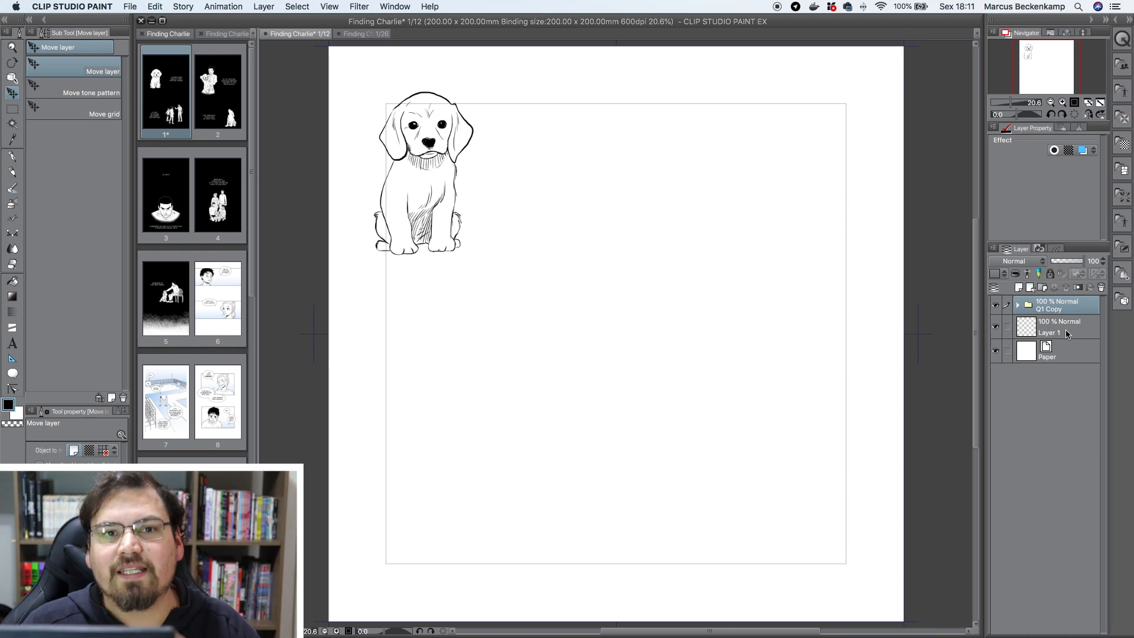
# Step: Move the father and boys to the page's upper-right corner, and paste the howling dog into the lower-right area
pyautogui.moveTo(613, 501); pyautogui.dragTo(799, 144)
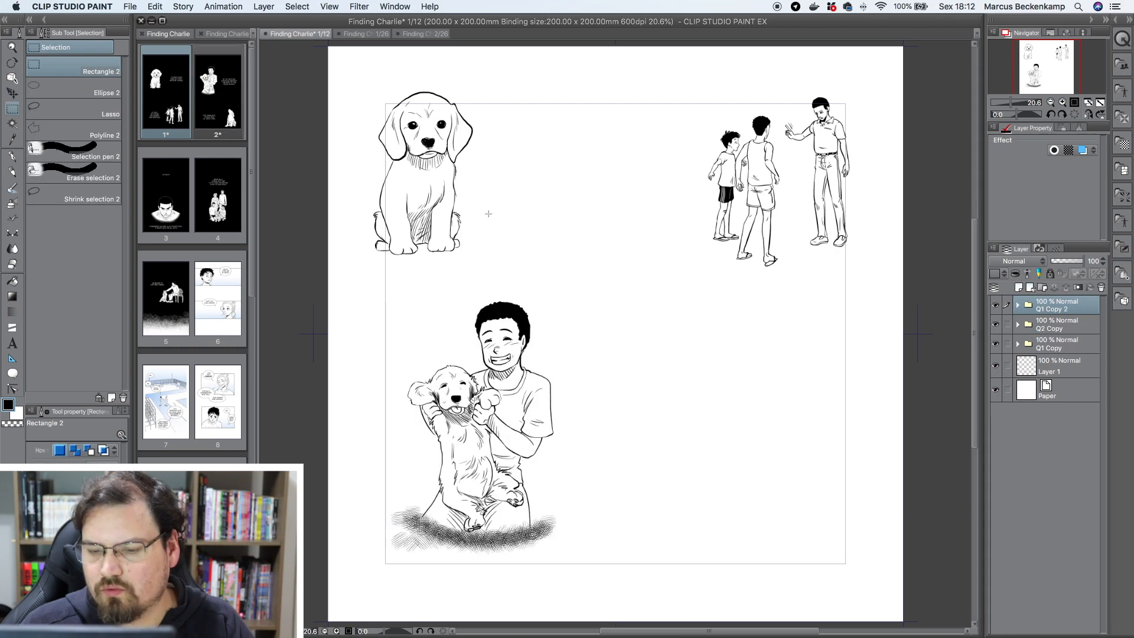
pyautogui.press('cmd+v')
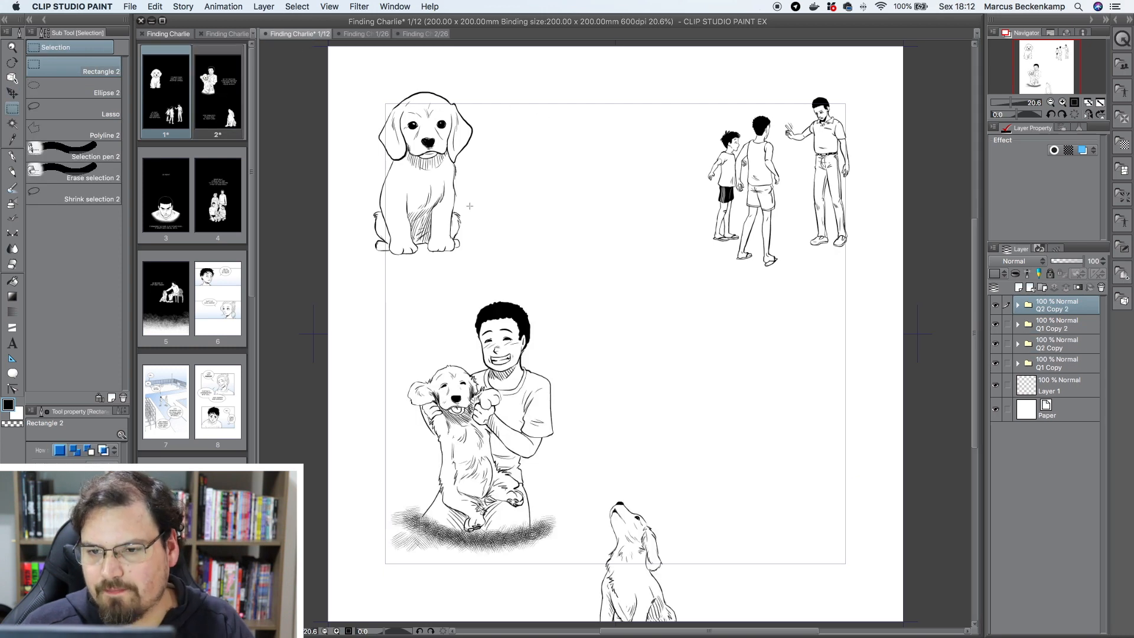
pyautogui.click(12, 93)
pyautogui.moveTo(633, 559)
pyautogui.mouseDown()
pyautogui.moveTo(674, 362)
pyautogui.moveTo(712, 406)
pyautogui.moveTo(755, 422)
pyautogui.mouseUp()
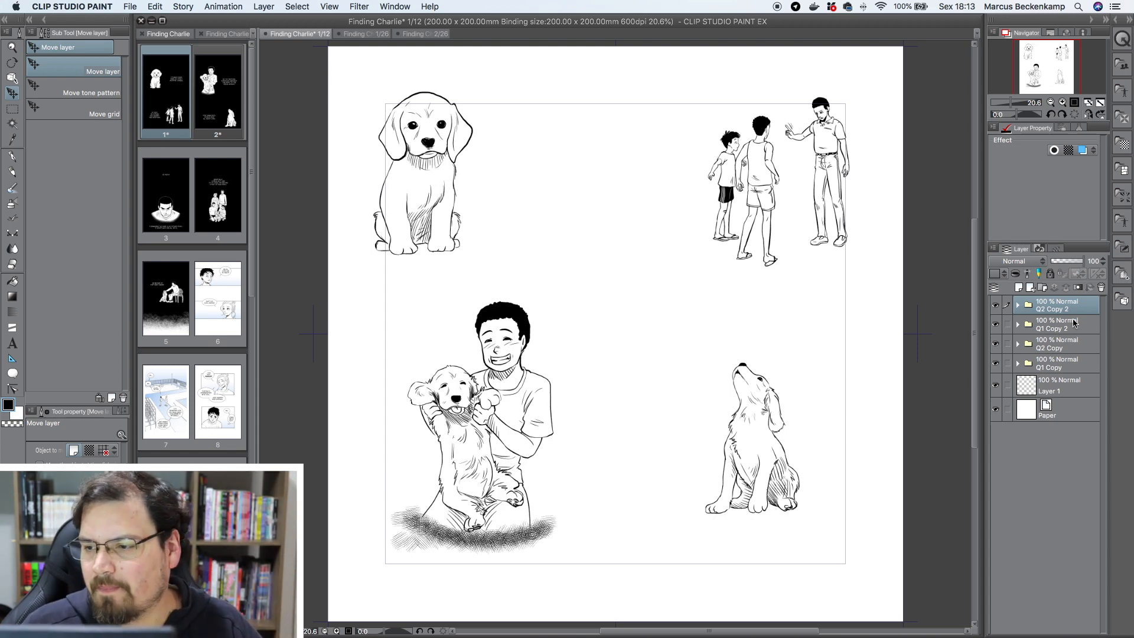
# Step: Review the original comic's pages 2 and 1 for their background and text, and return to the square page
pyautogui.click(416, 33)
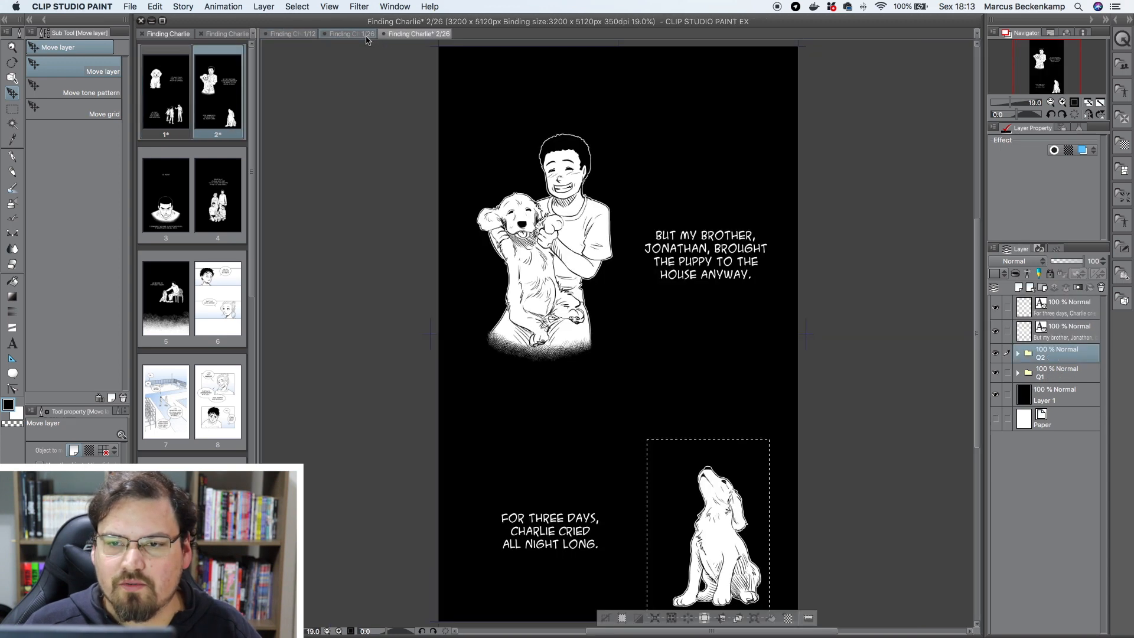
pyautogui.click(361, 34)
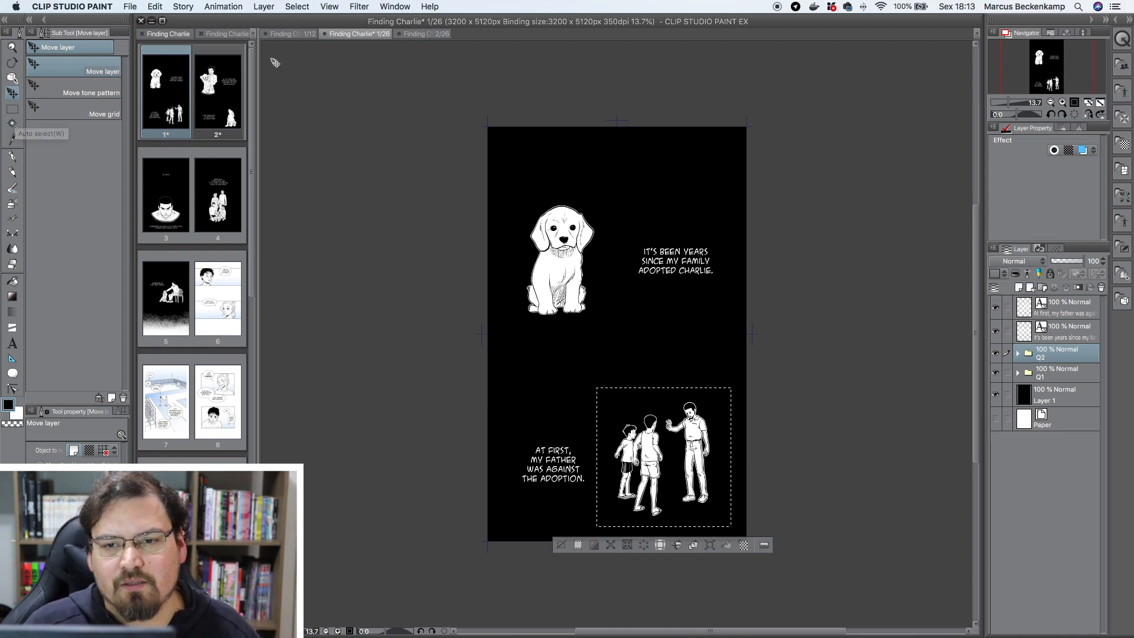
pyautogui.click(288, 34)
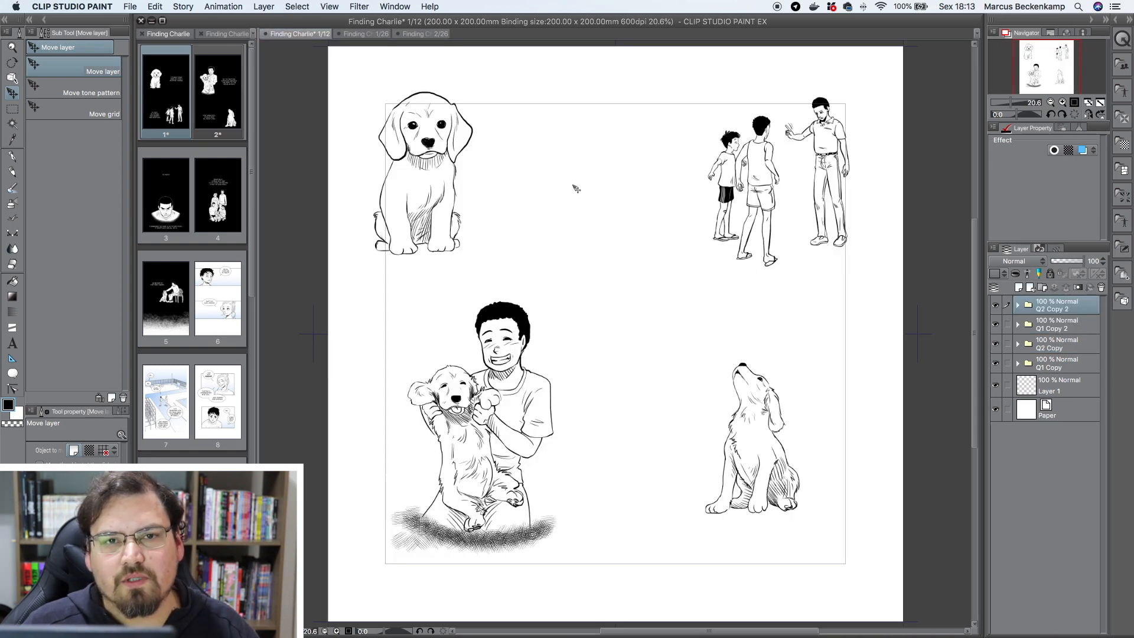
# Step: Fill Layer 1 of the square page with black as the background behind the pasted artwork
pyautogui.click(12, 281)
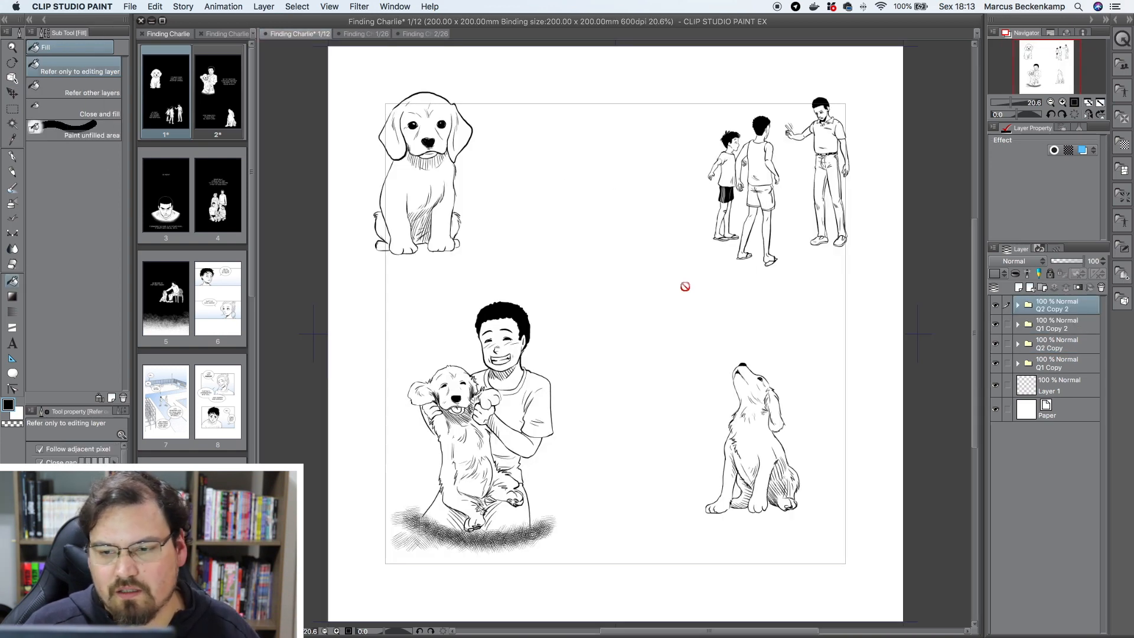
pyautogui.click(1063, 387)
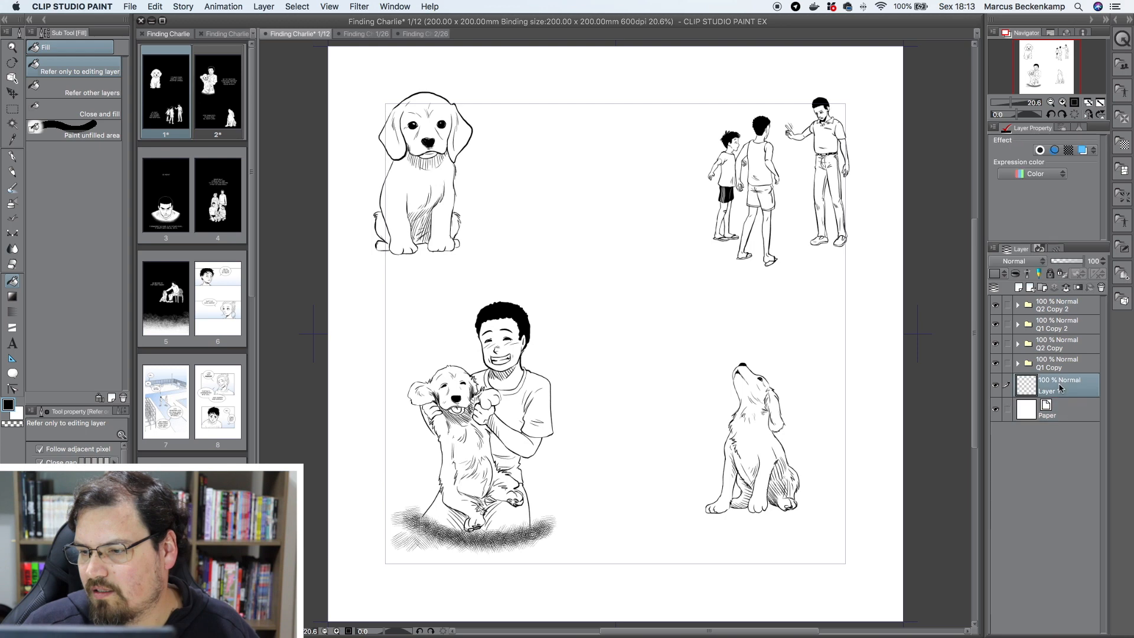
pyautogui.click(571, 261)
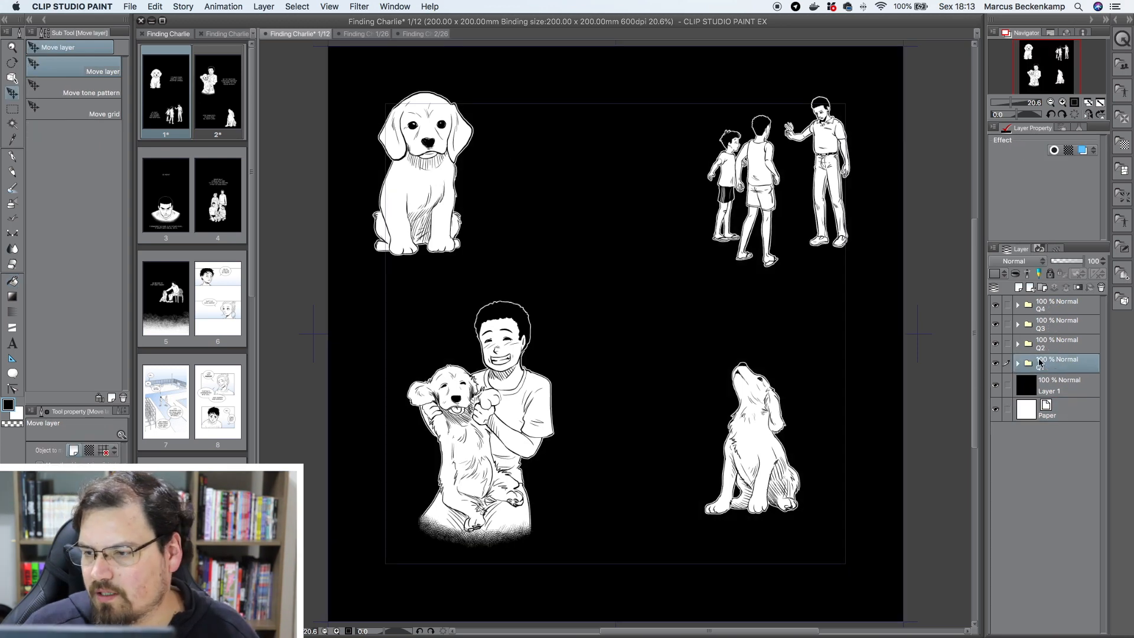
# Step: Shift the sitting puppy in folder Q1 slightly inward so it sits within the page's side border
pyautogui.click(1057, 364)
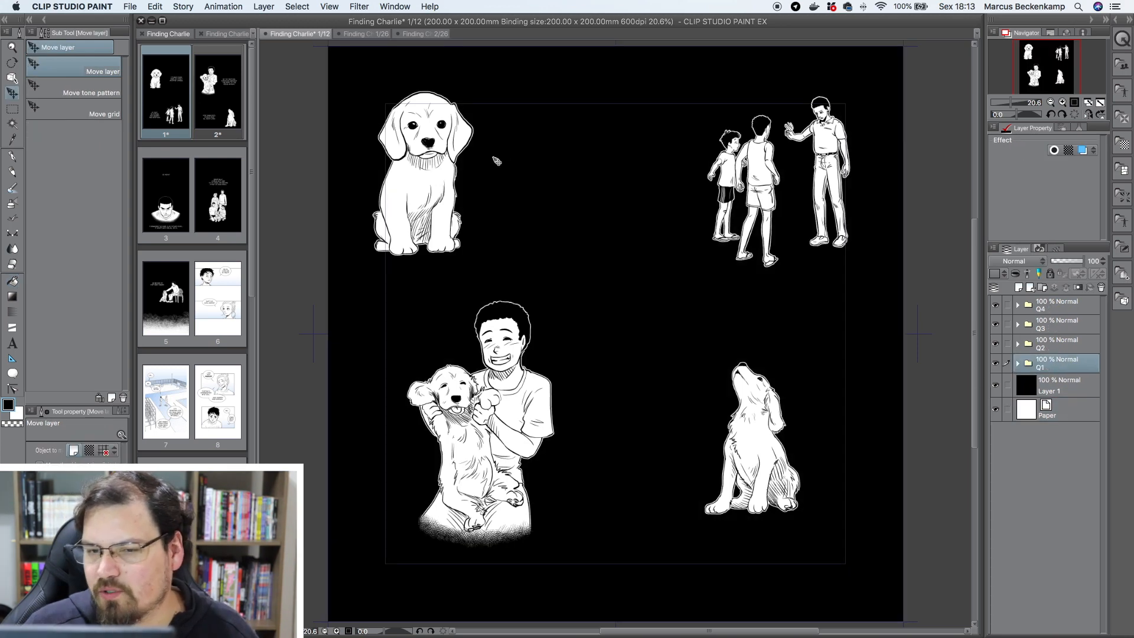
pyautogui.moveTo(427, 173); pyautogui.dragTo(443, 175)
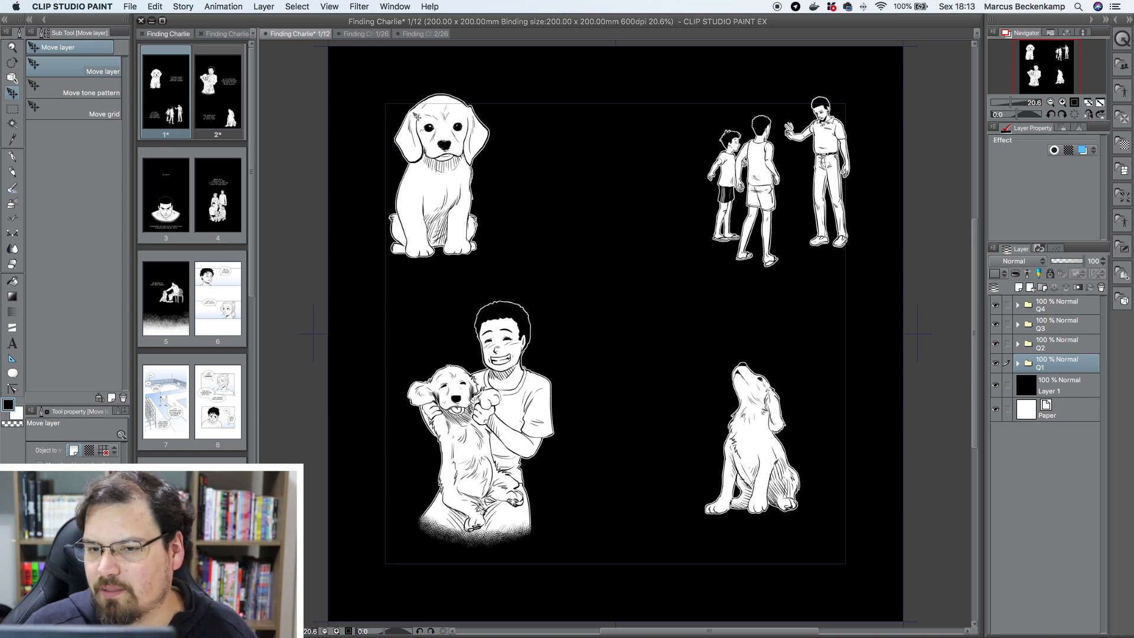
# Step: Move the sitting puppy into the page's upper-left corner and the father and boys toward the page's upper middle
pyautogui.moveTo(437, 177); pyautogui.dragTo(410, 144)
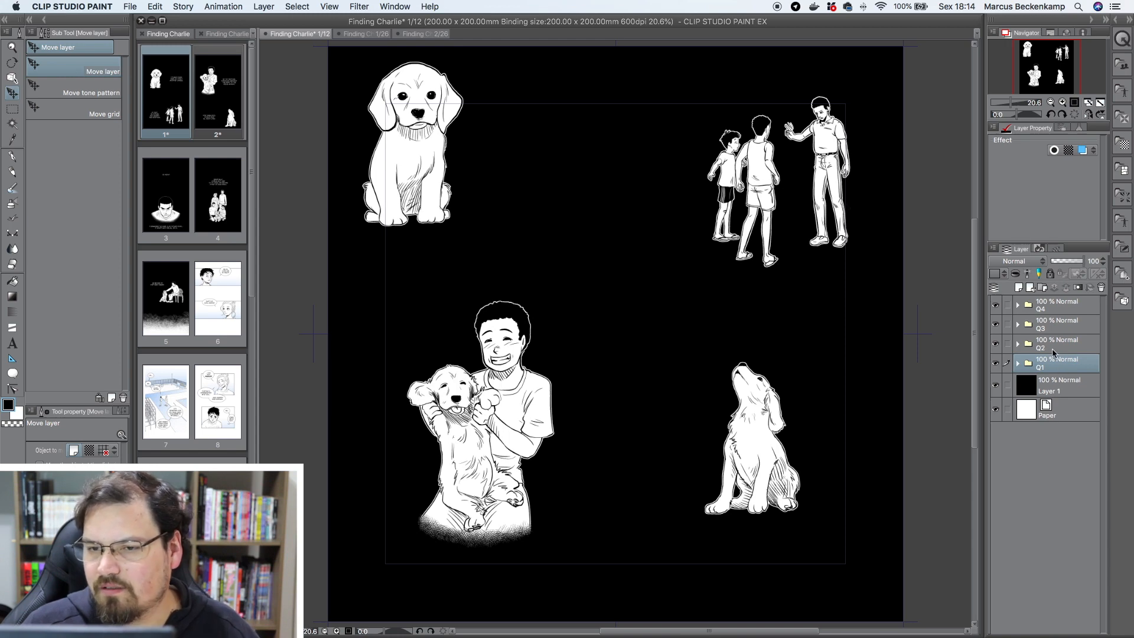
pyautogui.click(1055, 345)
pyautogui.moveTo(793, 191); pyautogui.dragTo(641, 268)
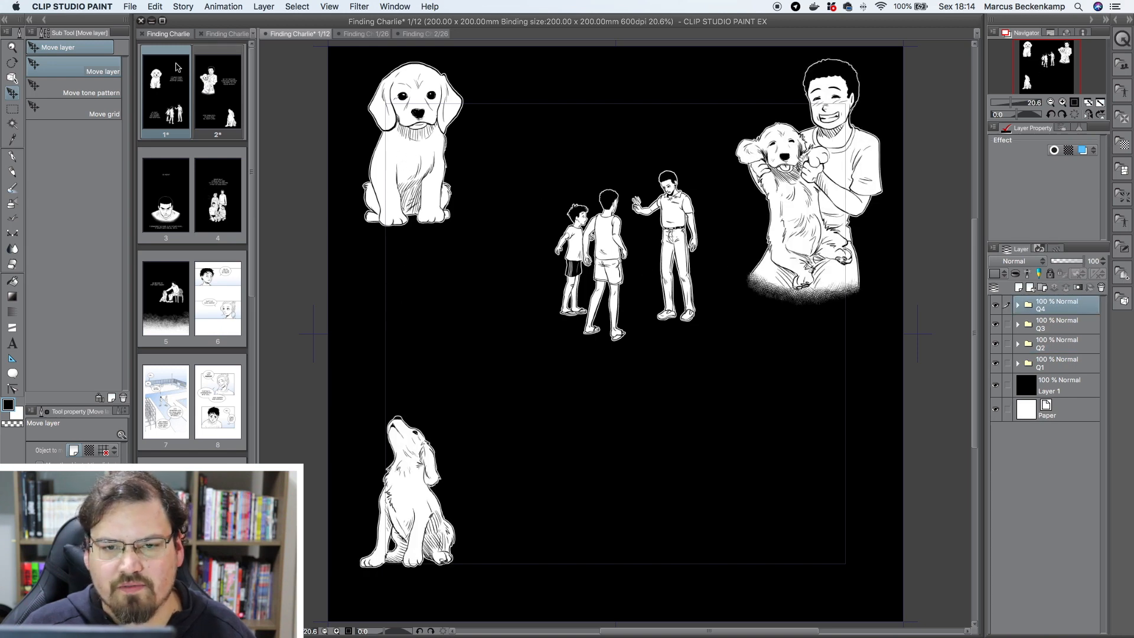
# Step: Copy the caption "It's been years since my family adopted Charlie." from the original comic's page 1, and return to the square page
pyautogui.press('t')
pyautogui.click(414, 35)
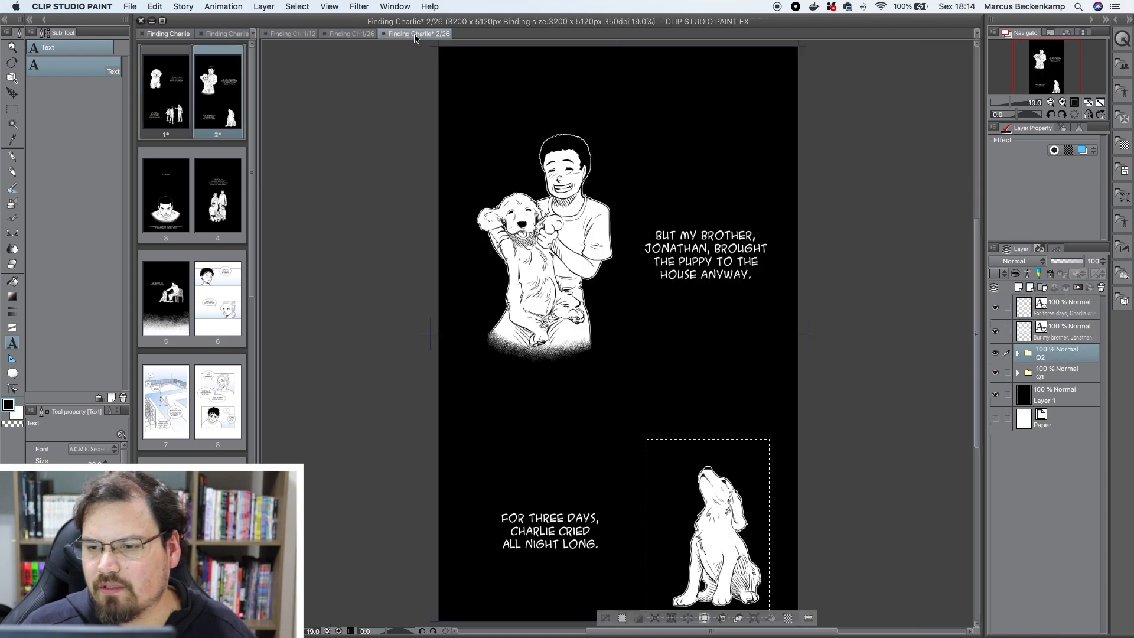
pyautogui.click(361, 34)
pyautogui.click(672, 267)
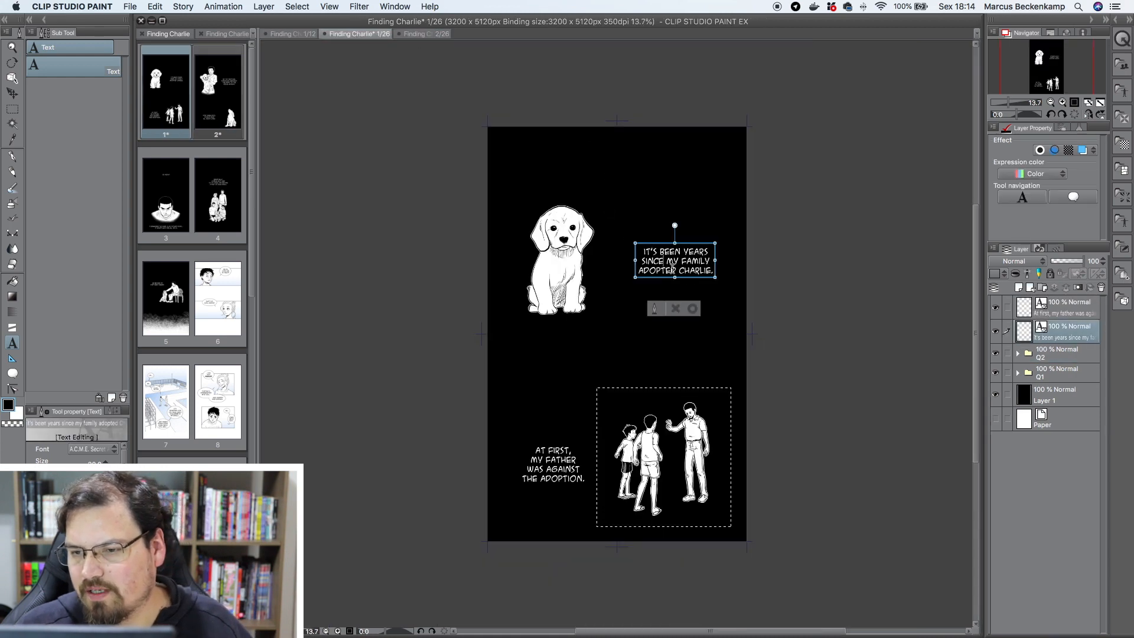
pyautogui.moveTo(644, 252); pyautogui.dragTo(717, 276)
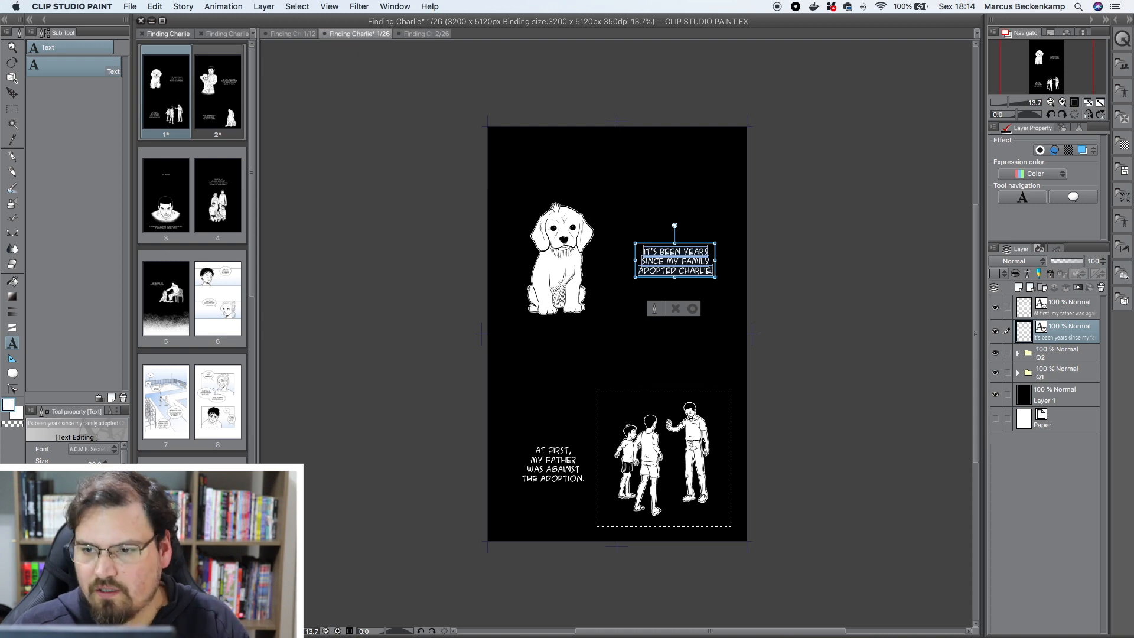
pyautogui.click(287, 35)
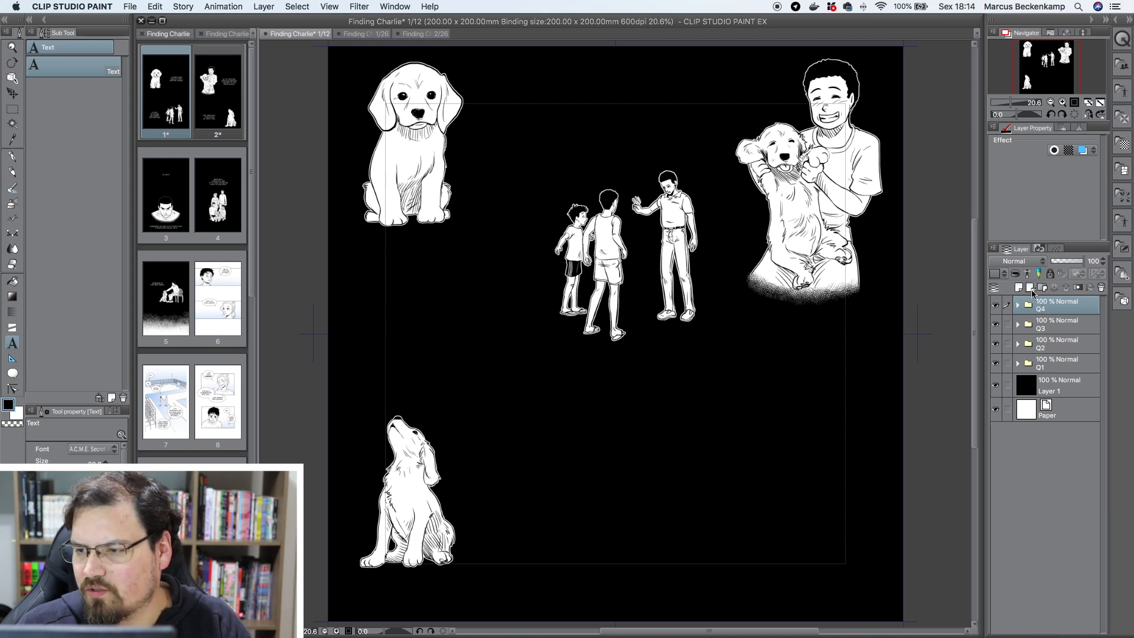
# Step: Add the caption "Fazem alguns anos que minha família adotou o Charlie." below the sitting puppy, and shift the puppy slightly inward above it
pyautogui.click(381, 293)
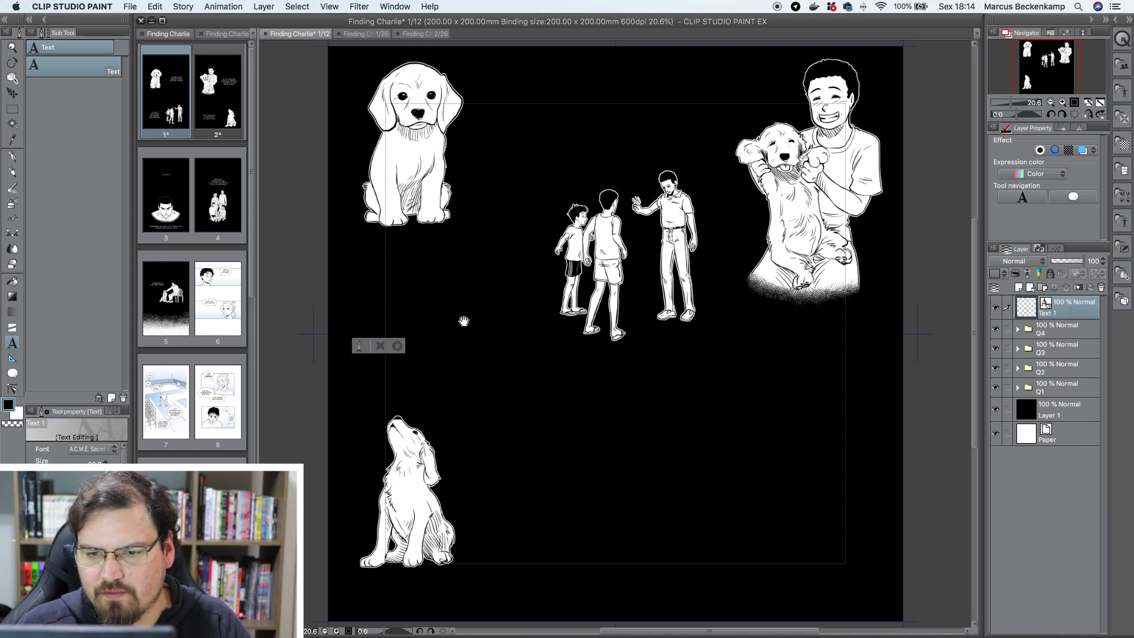
pyautogui.press('super+v')
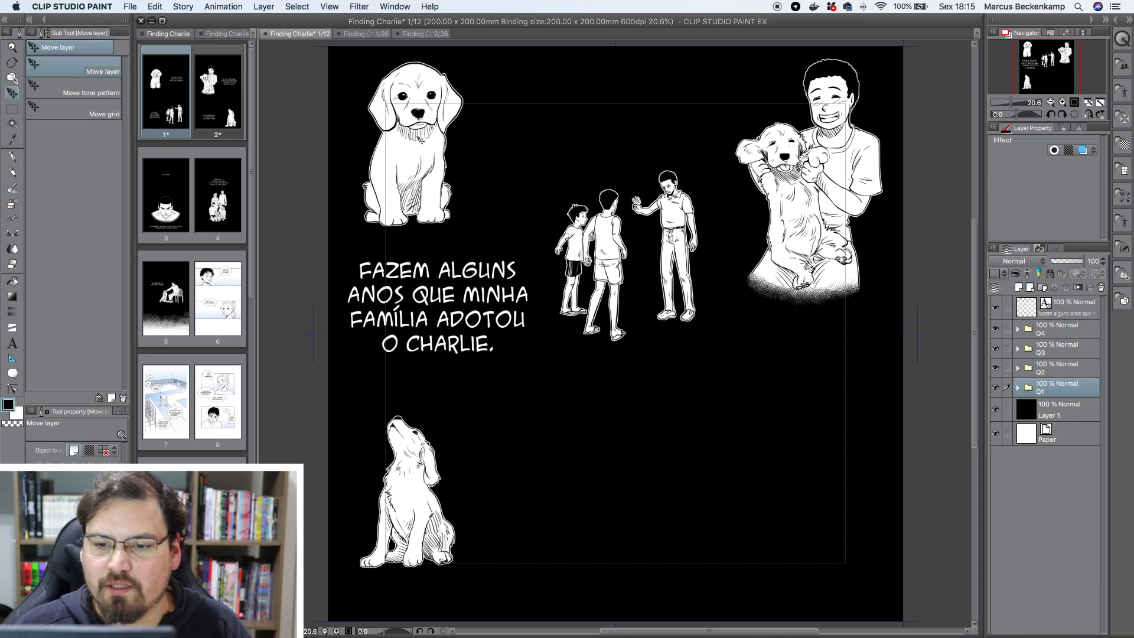
pyautogui.moveTo(418, 140); pyautogui.dragTo(442, 151)
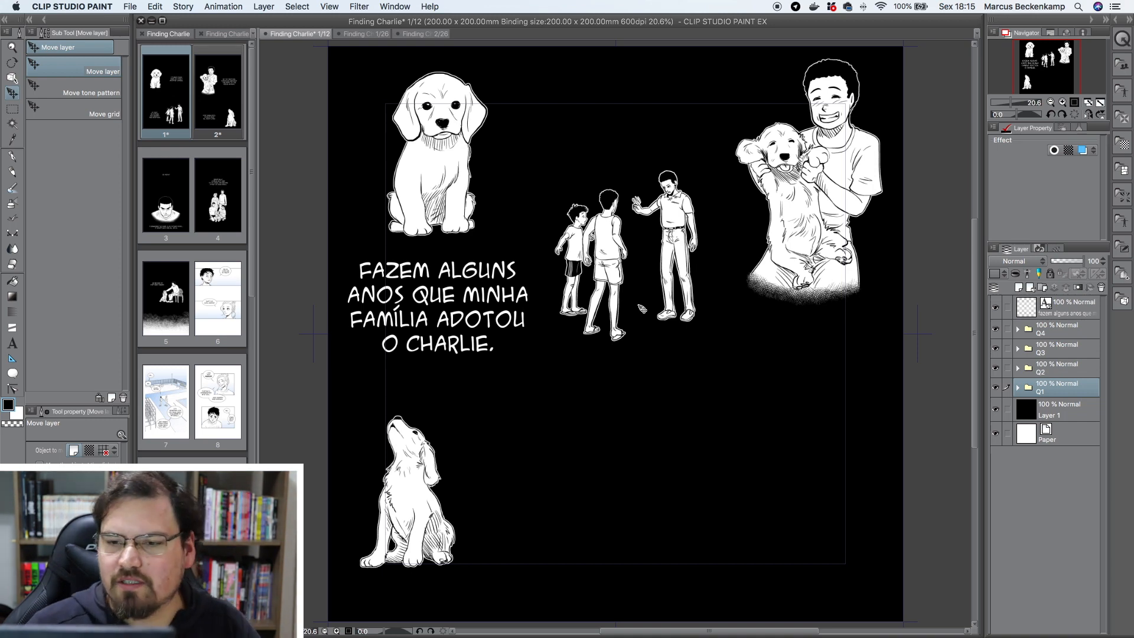
# Step: Add the caption "De início, meu pai foi contra." above the father and boys, translating the second caption of the original page 1
pyautogui.click(360, 35)
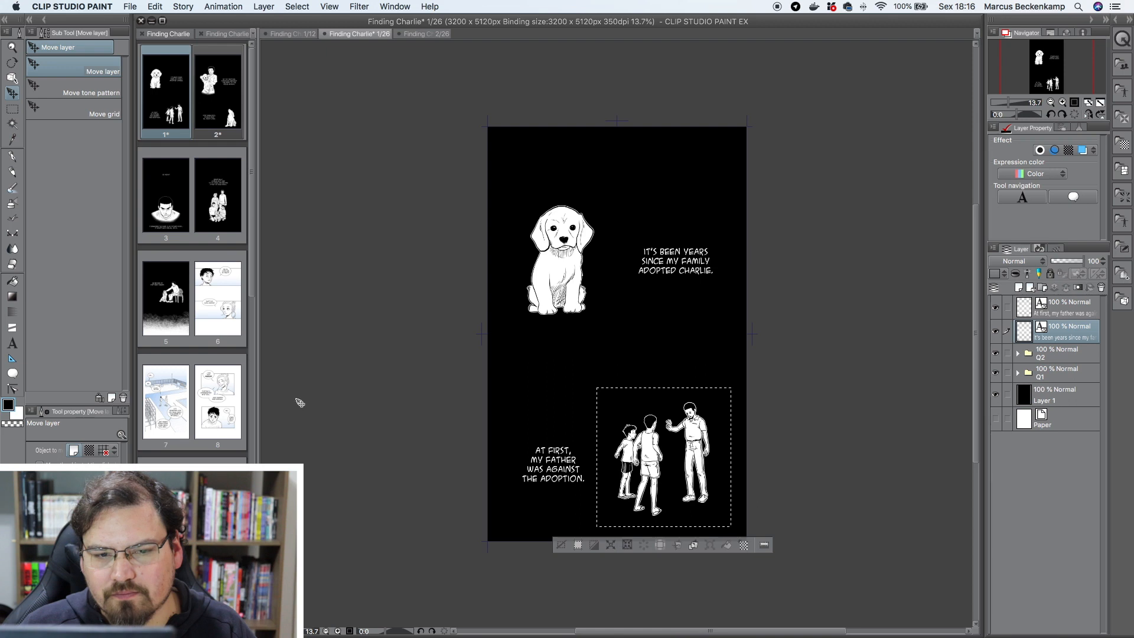
pyautogui.click(12, 344)
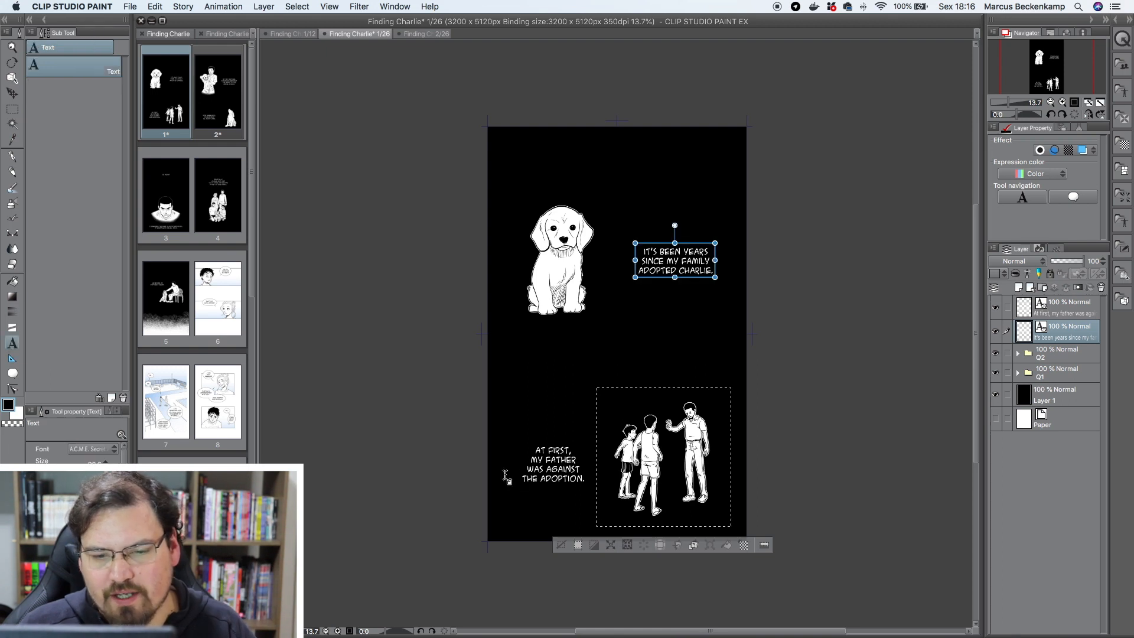
pyautogui.click(543, 462)
pyautogui.press('super+a')
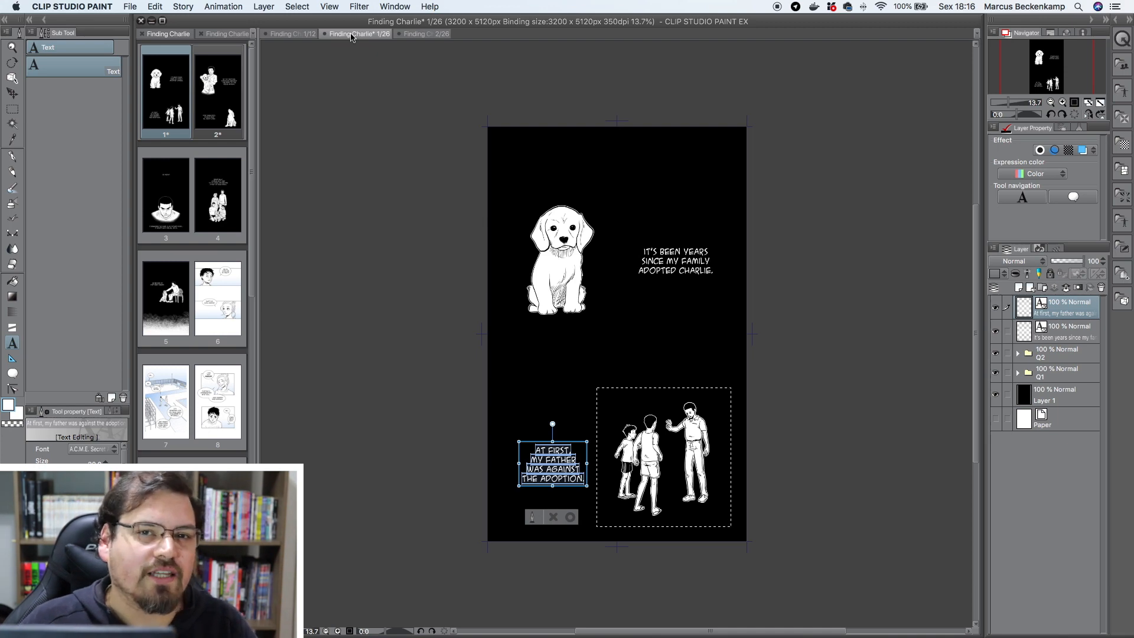
pyautogui.press('Escape')
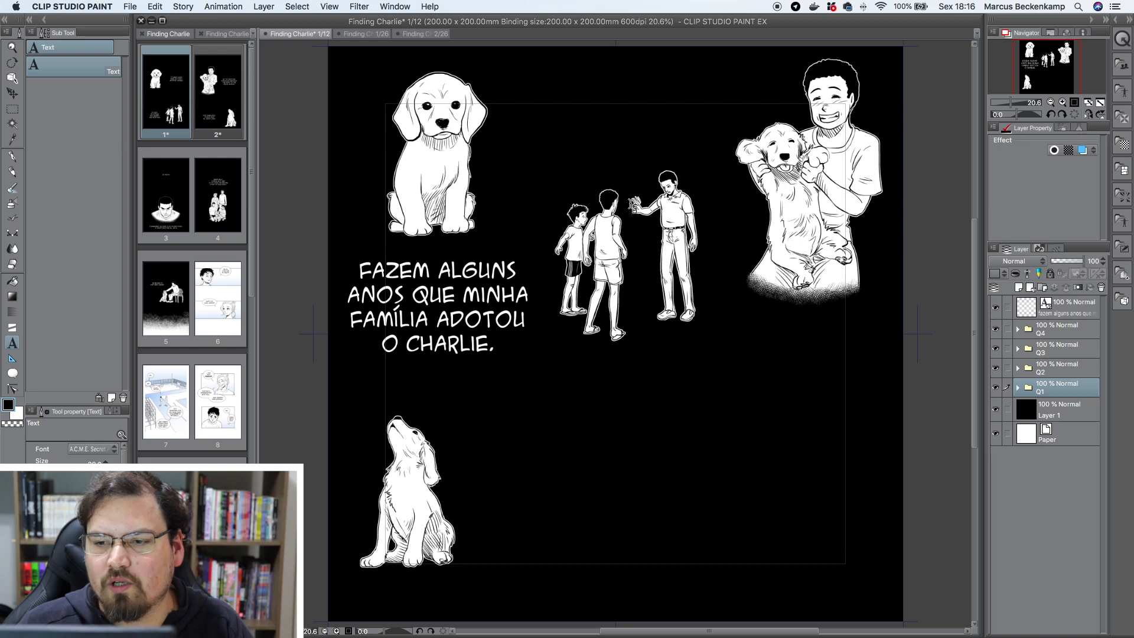
pyautogui.click(593, 112)
pyautogui.write('DE INÍCIO, MEU PAI FOI CONTRA.')
pyautogui.moveTo(648, 63); pyautogui.dragTo(669, 81)
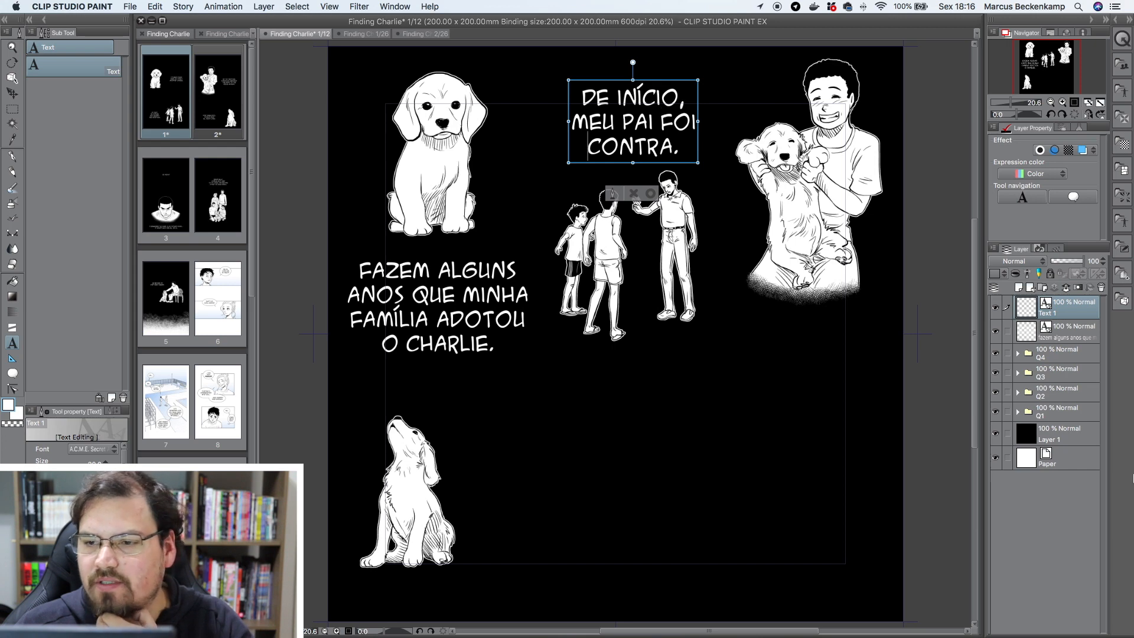
pyautogui.click(1105, 464)
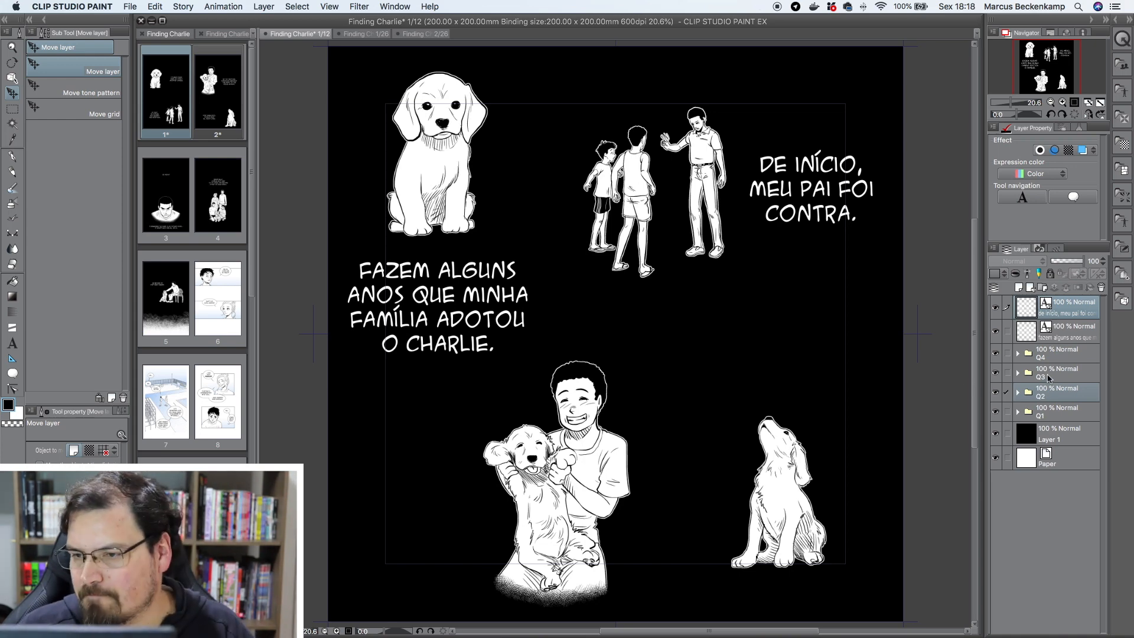
# Step: Move the "De início, meu pai foi contra." caption together with folder Q2 down toward the middle of the page
pyautogui.click(1073, 373)
pyautogui.click(1070, 307)
pyautogui.keyDown('super'); pyautogui.click(1070, 392); pyautogui.keyUp('super')
pyautogui.moveTo(827, 177); pyautogui.dragTo(818, 289)
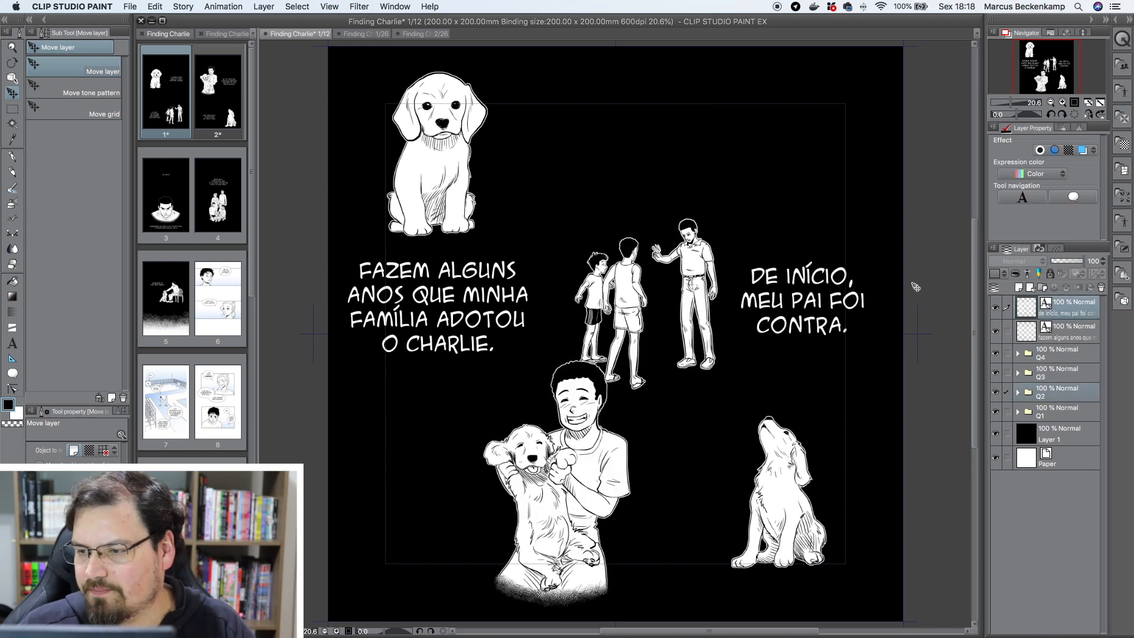
# Step: Hide folders Q4 and Q3, place the "Fazem alguns anos" caption beside the puppy, and shift it with folder Q1 toward the page's left edge
pyautogui.click(997, 353)
pyautogui.click(996, 373)
pyautogui.click(1070, 332)
pyautogui.moveTo(519, 329); pyautogui.dragTo(698, 169)
pyautogui.keyDown('super'); pyautogui.click(1071, 412); pyautogui.keyUp('super')
pyautogui.moveTo(628, 163); pyautogui.dragTo(600, 158)
# Step: Adjust the position of the "De início" caption together with folder Q2 in the middle of the page
pyautogui.click(1070, 308)
pyautogui.keyDown('super'); pyautogui.click(1070, 393); pyautogui.keyUp('super')
pyautogui.moveTo(751, 290)
pyautogui.mouseDown()
pyautogui.moveTo(697, 298)
pyautogui.moveTo(762, 304)
pyautogui.mouseUp()
pyautogui.click(1071, 307)
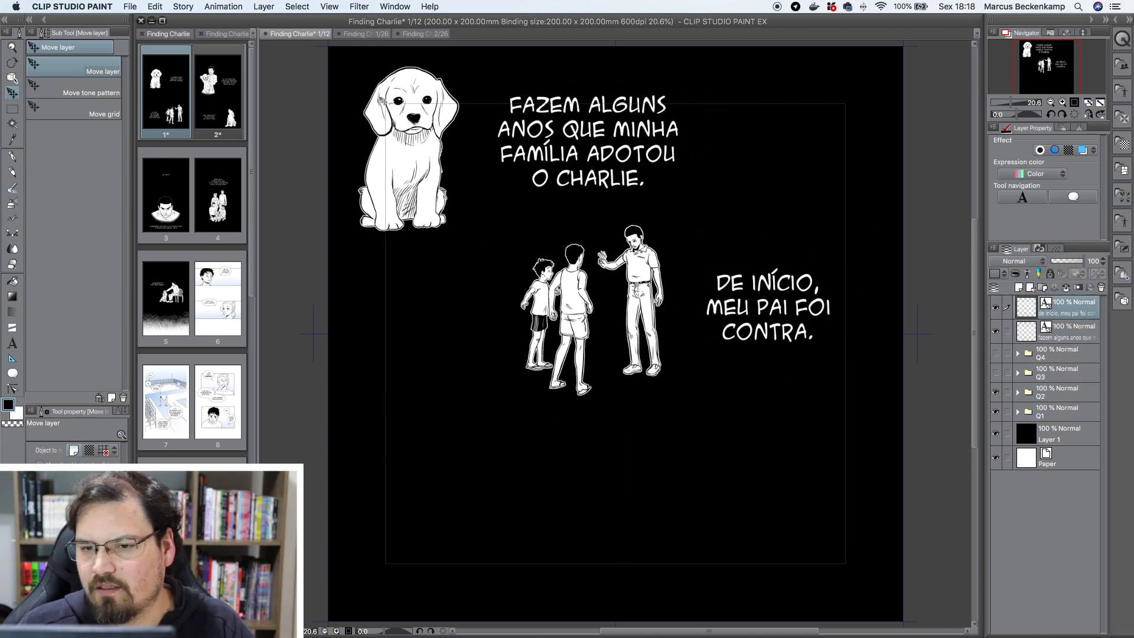
# Step: Show folder Q3 with the laughing boy holding the puppy, and make it the active folder
pyautogui.click(996, 373)
pyautogui.click(1054, 374)
pyautogui.press('super+t')
pyautogui.moveTo(630, 609); pyautogui.dragTo(614, 592)
pyautogui.moveTo(567, 508); pyautogui.dragTo(480, 533)
pyautogui.press('Escape')
# Step: Move the laughing boy holding the puppy in folder Q3 into the page's lower-left corner
pyautogui.moveTo(590, 494); pyautogui.dragTo(469, 508)
pyautogui.click(1079, 332)
pyautogui.click(1078, 372)
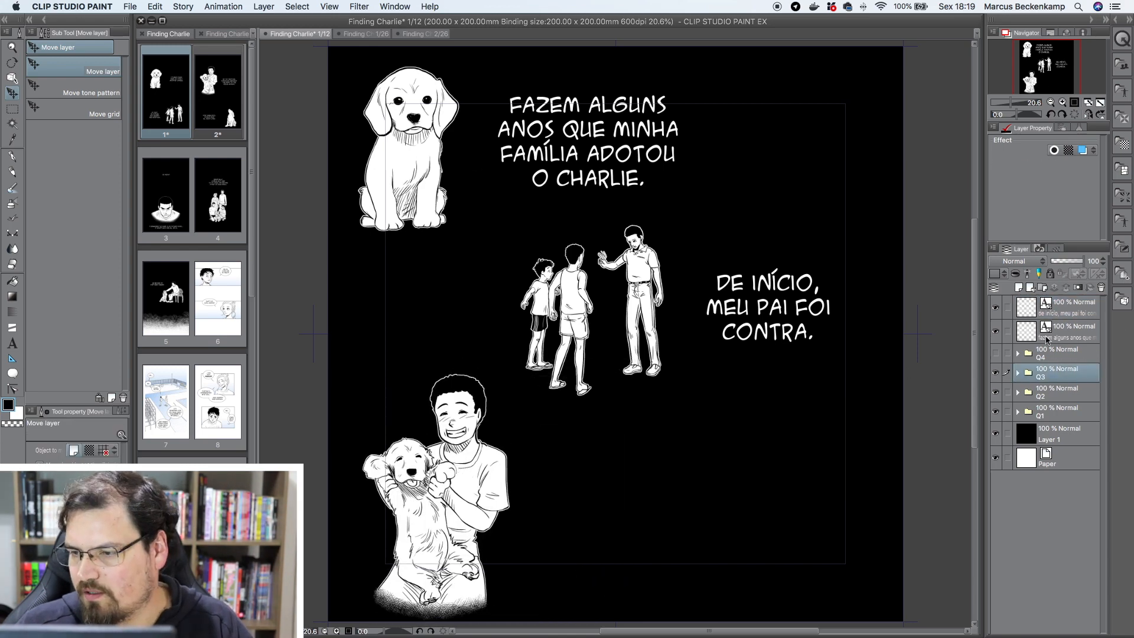
# Step: Copy the caption about the brother bringing the puppy home from the original comic's page 2, and return to the square page
pyautogui.click(1078, 308)
pyautogui.click(366, 34)
pyautogui.click(425, 33)
pyautogui.press('t')
pyautogui.click(703, 253)
pyautogui.click(284, 34)
# Step: Add a caption beside the laughing boy: "Mas meu irmão", the brother's name, then "trouxe o cachorrinho" on a second line
pyautogui.click(602, 481)
pyautogui.press('super+v')
pyautogui.moveTo(619, 493); pyautogui.dragTo(795, 568)
pyautogui.write('mas meu irmão jonathan')
pyautogui.press('Return')
pyautogui.write('trouxe o cachorrinho pra casa mesmo assim')
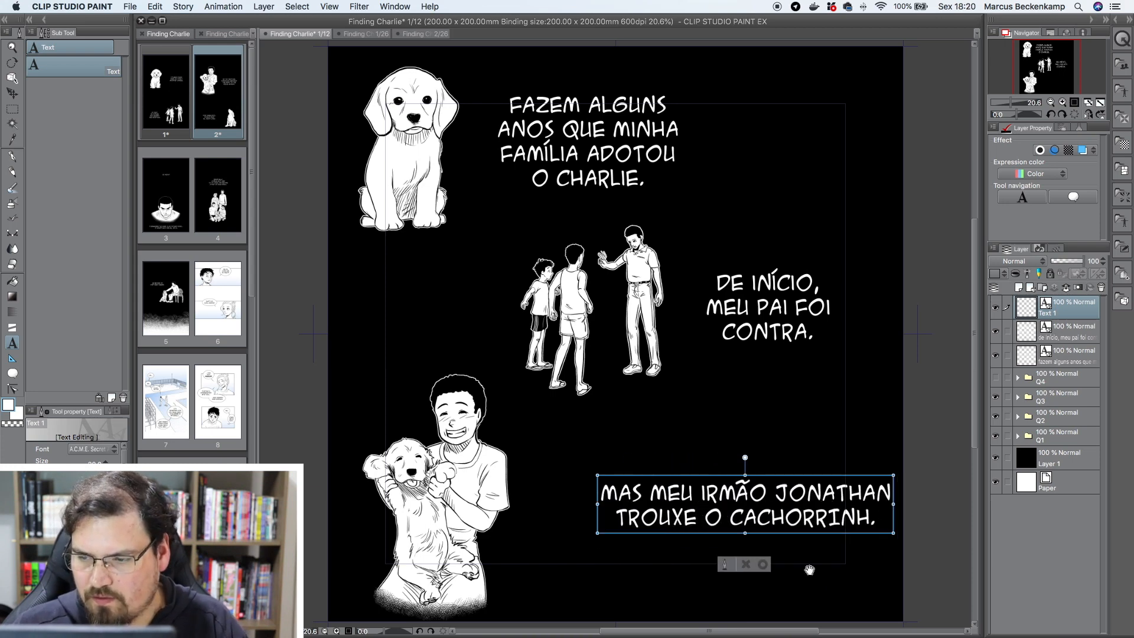
pyautogui.press('BackSpace')
pyautogui.write('o')
# Step: Reword the caption to "Mas meu irmão", the brother's name, "o trouxe pra casa mesmo assim." over four lines, and move it slightly up
pyautogui.moveTo(773, 508); pyautogui.dragTo(675, 535)
pyautogui.click(727, 486)
pyautogui.press('Return')
pyautogui.click(568, 534)
pyautogui.press('BackSpace')
pyautogui.press('BackSpace')
pyautogui.press('BackSpace')
pyautogui.click(677, 511)
pyautogui.write('o')
pyautogui.click(791, 511)
pyautogui.press('Return')
pyautogui.press('BackSpace')
pyautogui.press('Return')
pyautogui.scroll(-1, 703, 524)
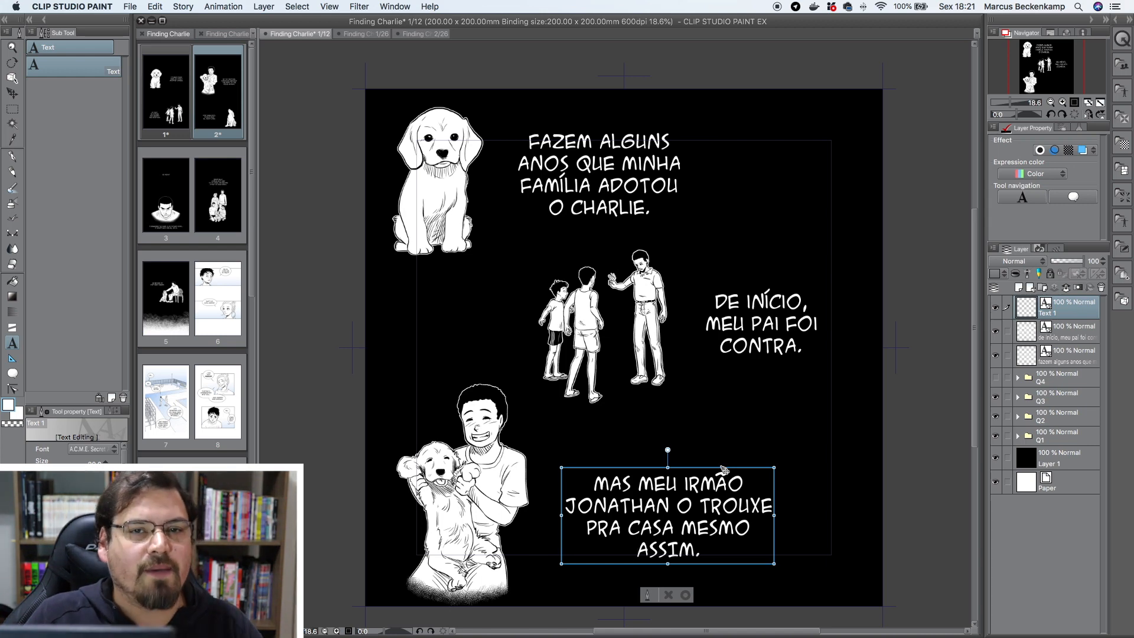
pyautogui.moveTo(724, 469); pyautogui.dragTo(716, 434)
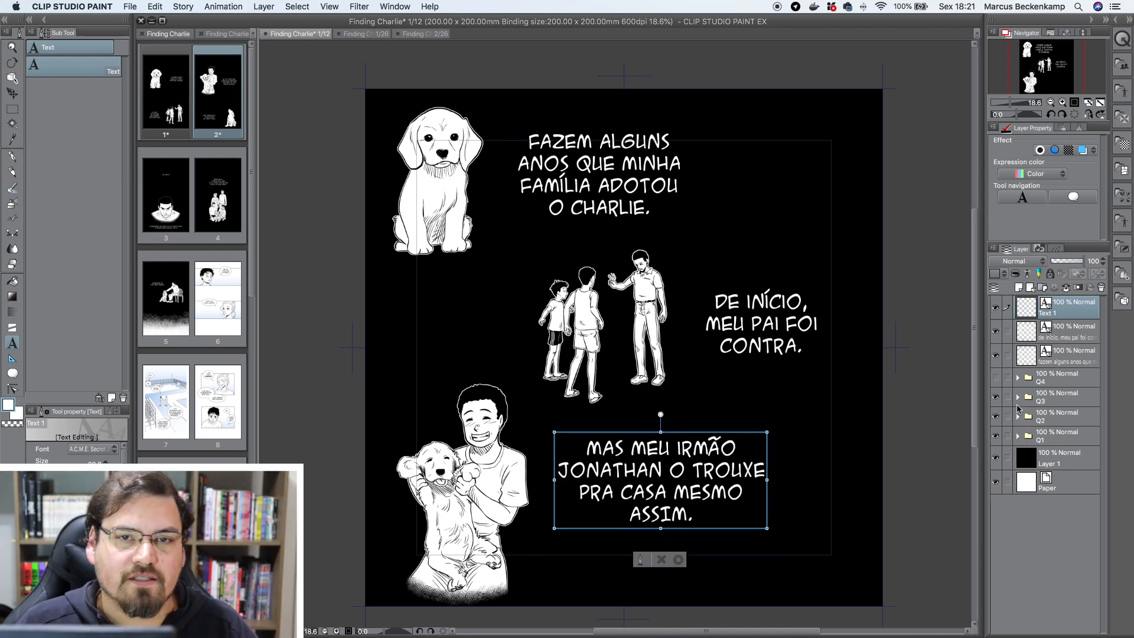
pyautogui.click(1022, 411)
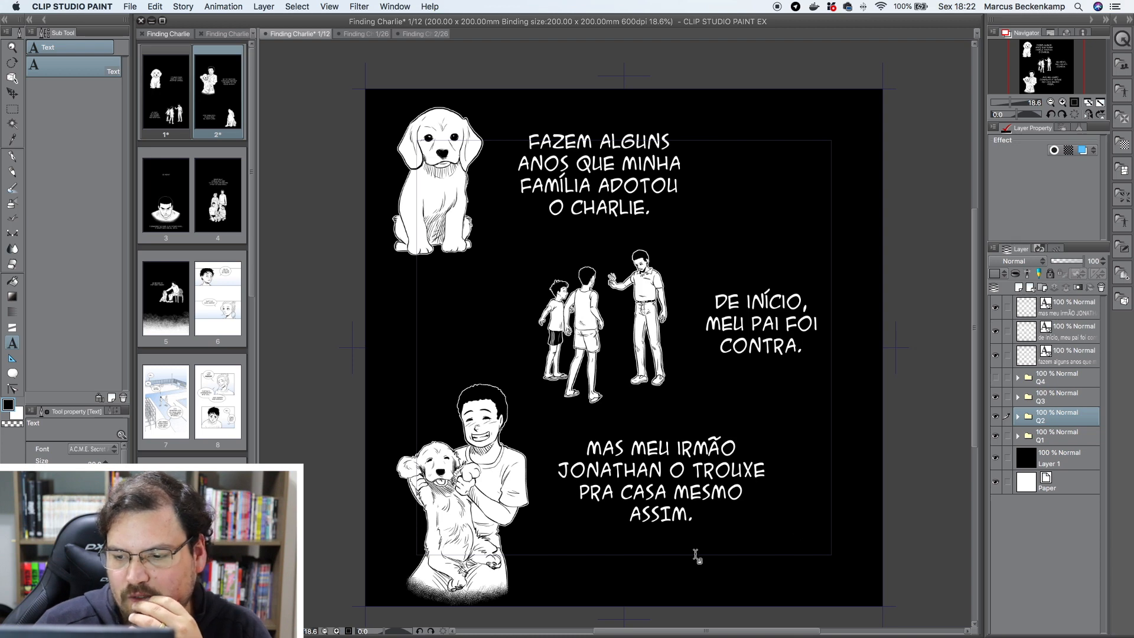
# Step: Open the Falar é fácil comic project from the IG folder inside the Falar é Fácil folder
pyautogui.click(130, 7)
pyautogui.click(515, 282)
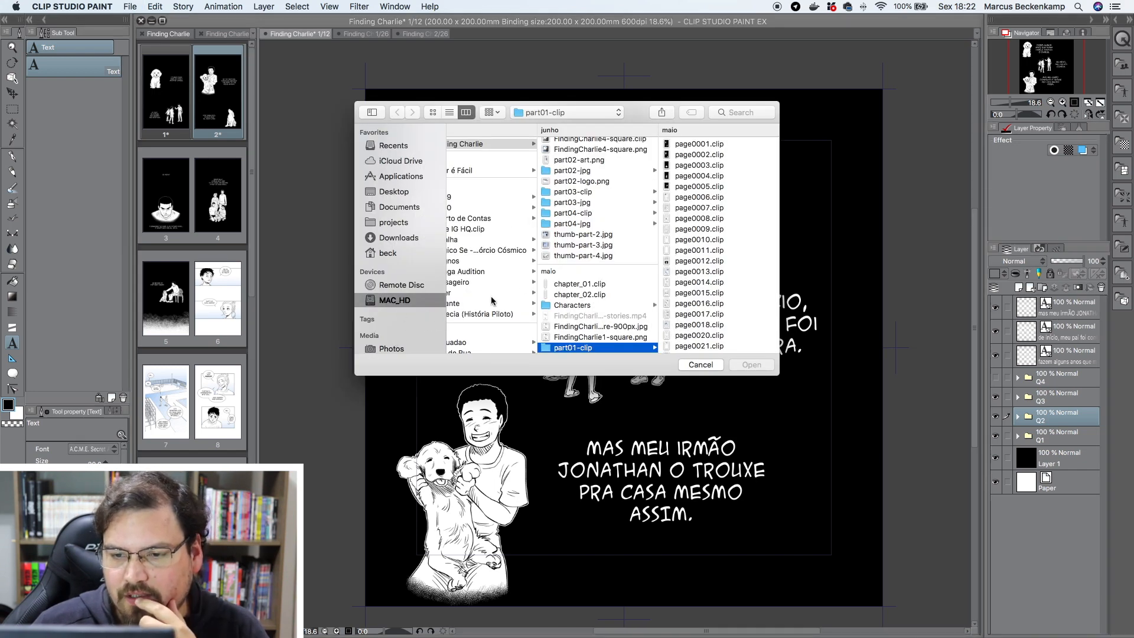
pyautogui.hscroll(-2, 490, 302)
pyautogui.hscroll(-2, 489, 301)
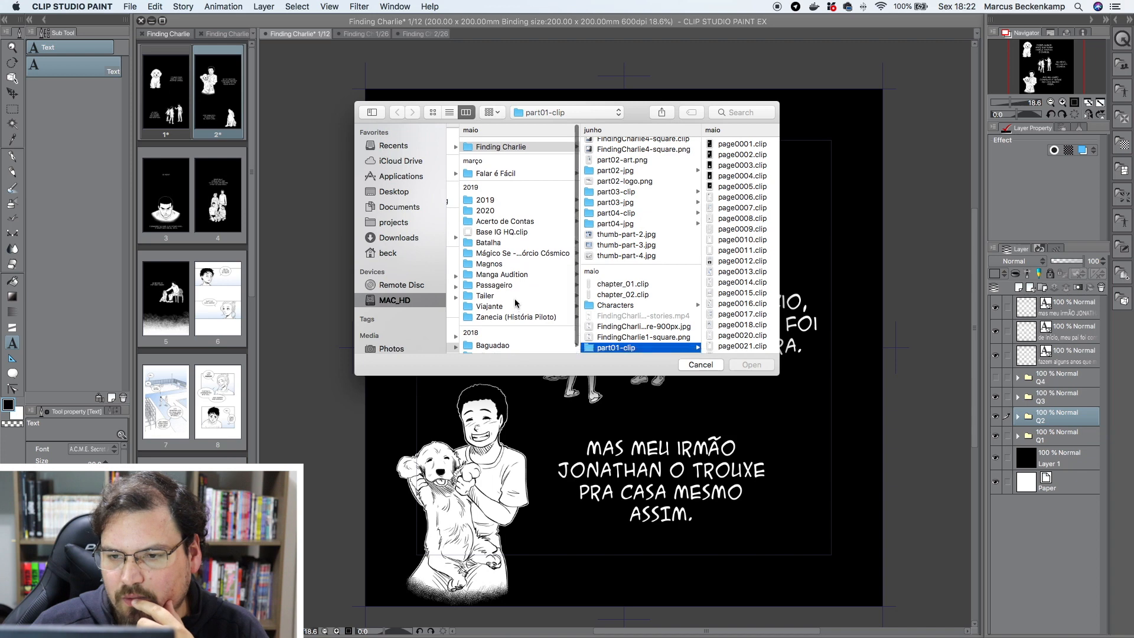
pyautogui.click(495, 171)
pyautogui.click(605, 147)
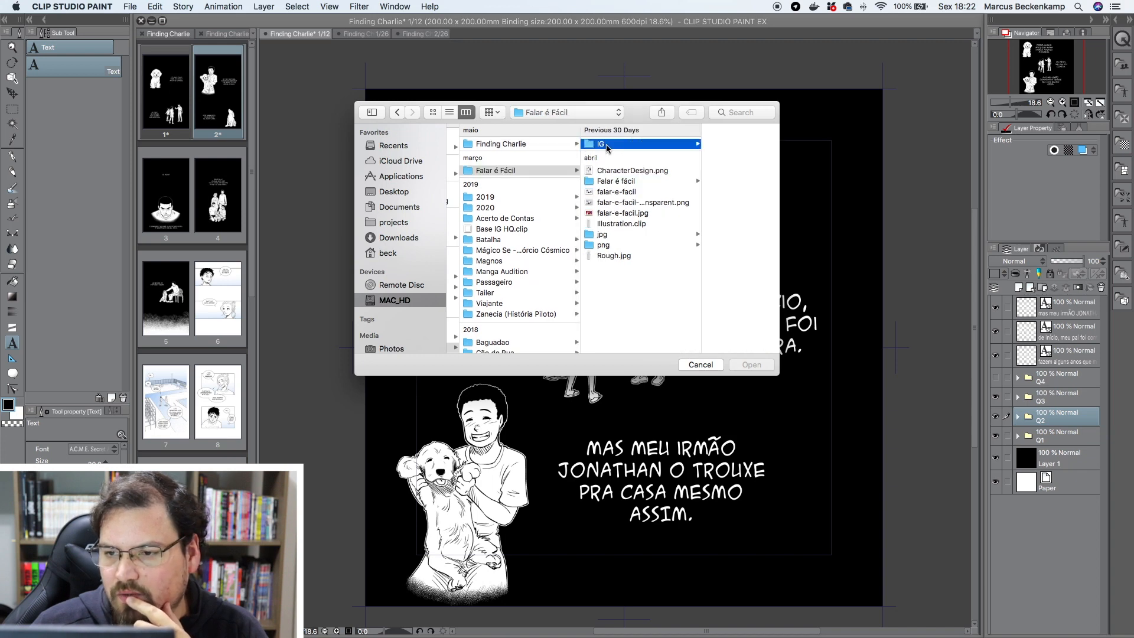
pyautogui.click(692, 146)
pyautogui.press('Return')
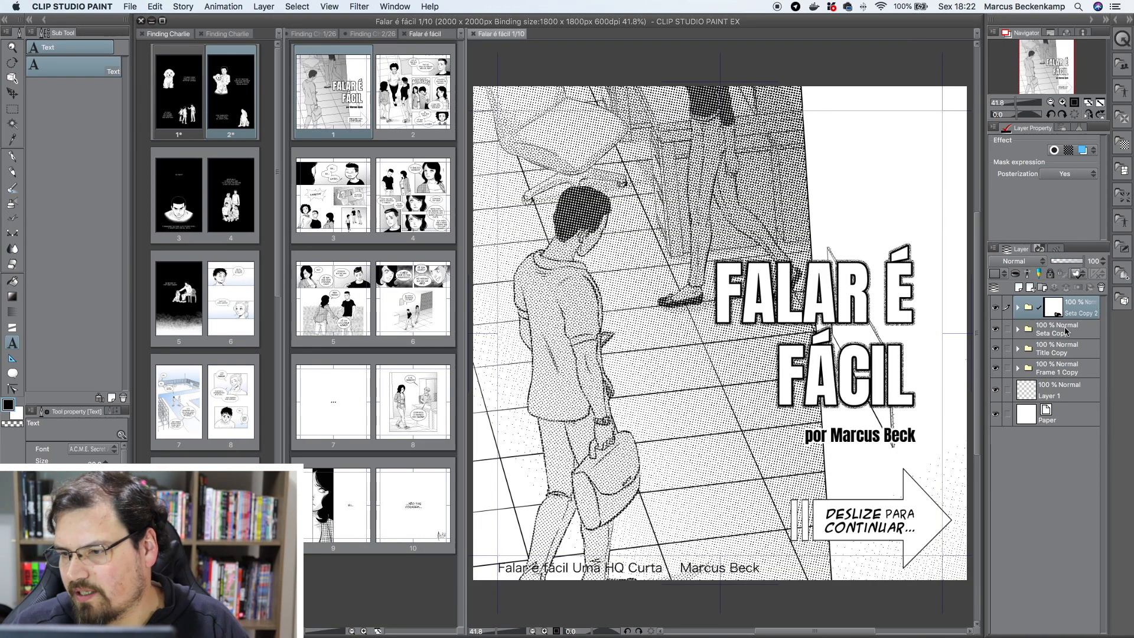
# Step: Copy the "Deslize para continuar..." arrow folders Seta Copy and Seta Copy 2 into the square page, and place them in its lower-right corner
pyautogui.click(996, 307)
pyautogui.click(996, 308)
pyautogui.keyDown('shift'); pyautogui.click(1057, 333); pyautogui.keyUp('shift')
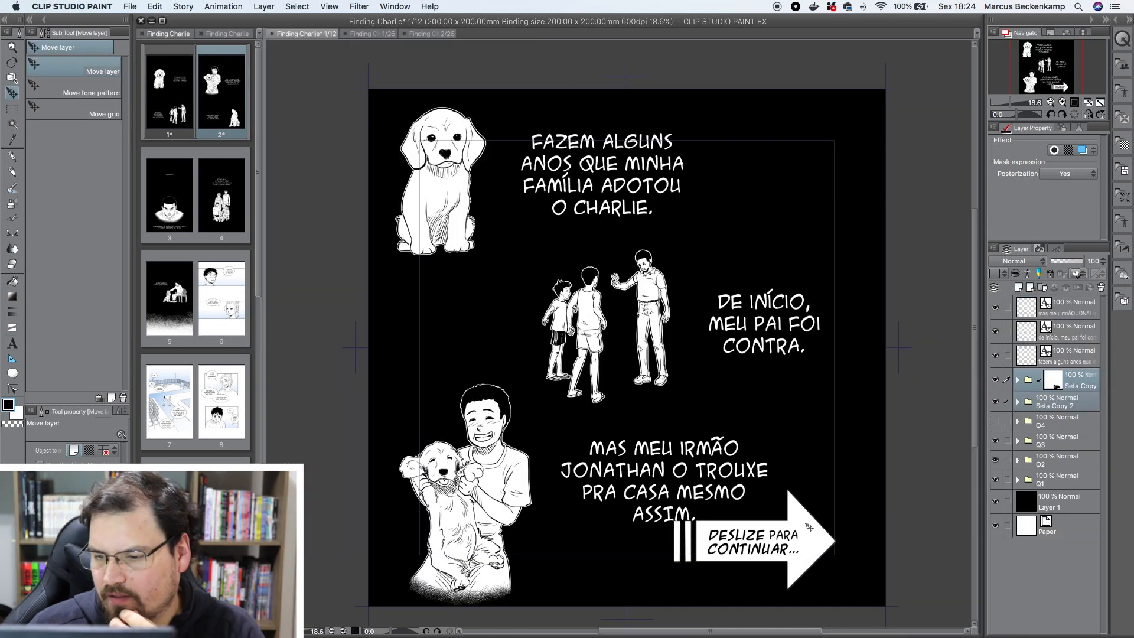
pyautogui.moveTo(797, 540); pyautogui.dragTo(844, 557)
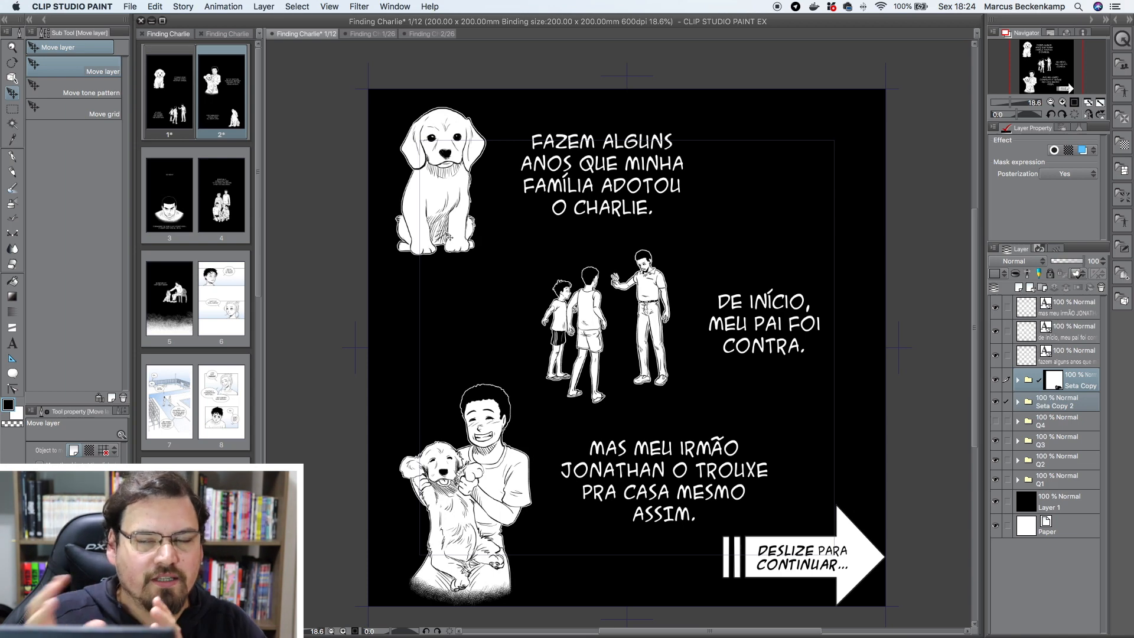
# Step: Open blank page 2 of the square version and page 6 of the original comic
pyautogui.click(228, 34)
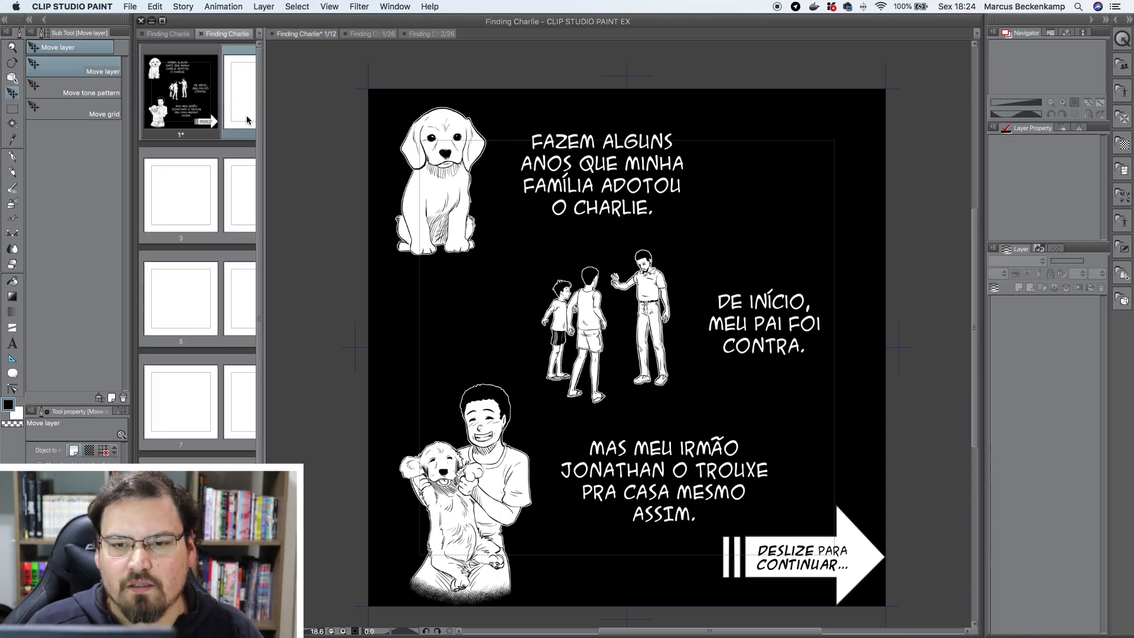
pyautogui.doubleClick(239, 92)
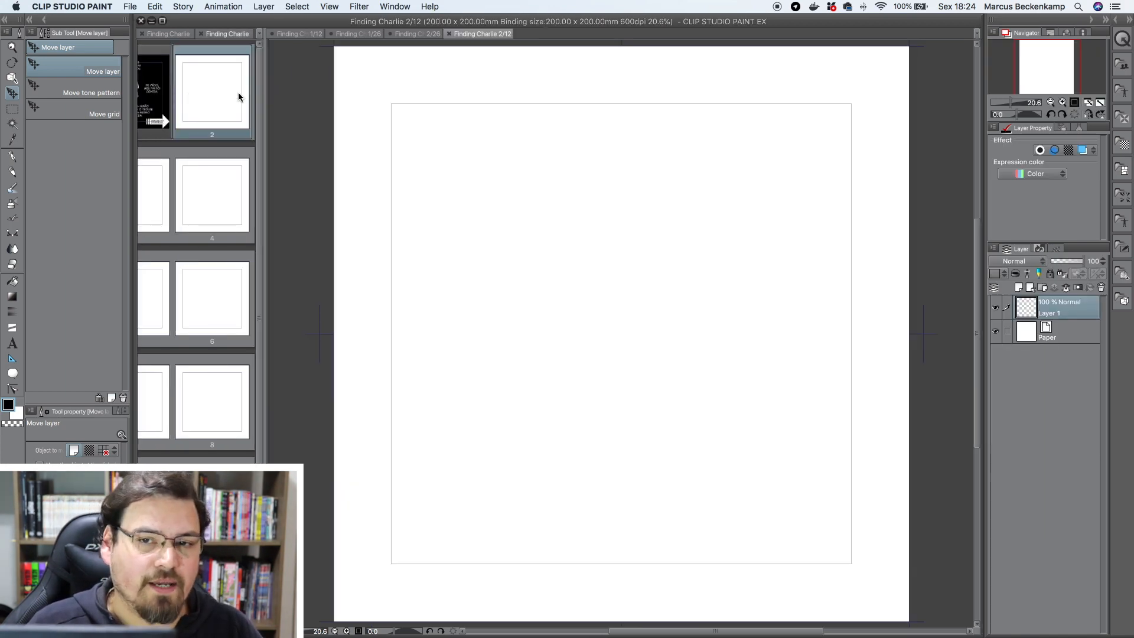
pyautogui.click(167, 34)
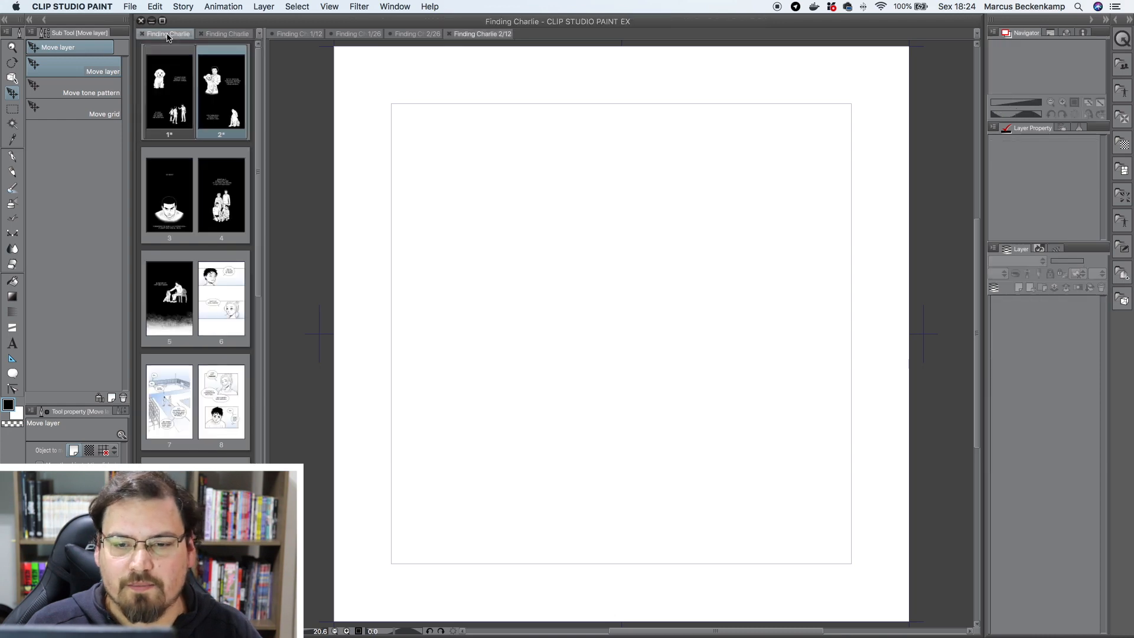
pyautogui.click(223, 305)
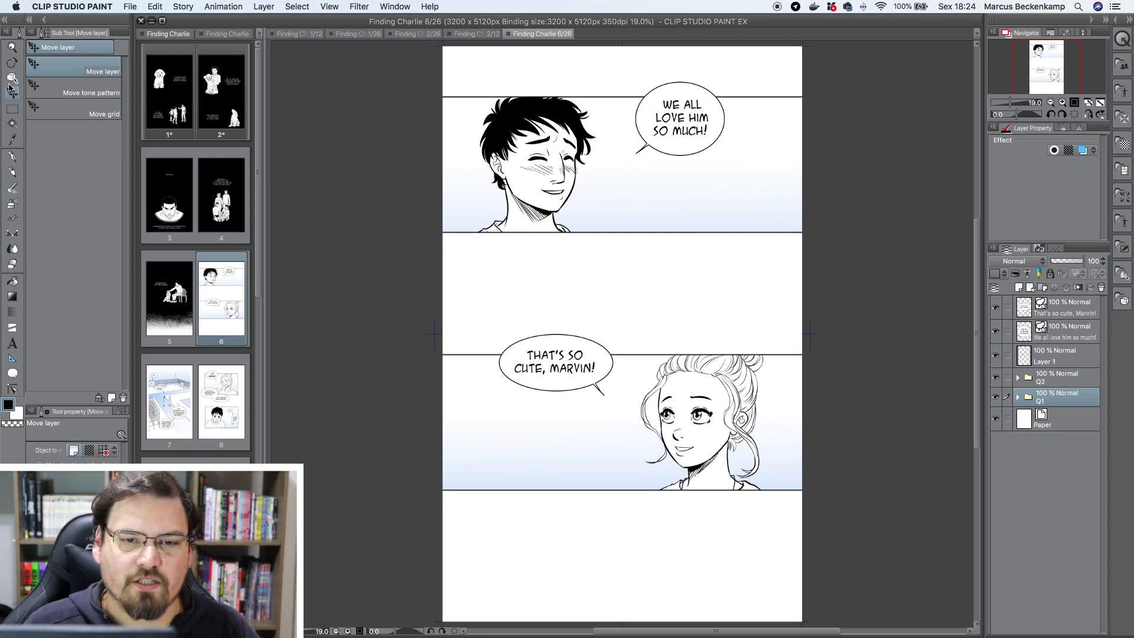
# Step: Copy the smiling man's panel folder Q1 from page 6 into square page 2 and place it near the page's upper edge
pyautogui.press('m')
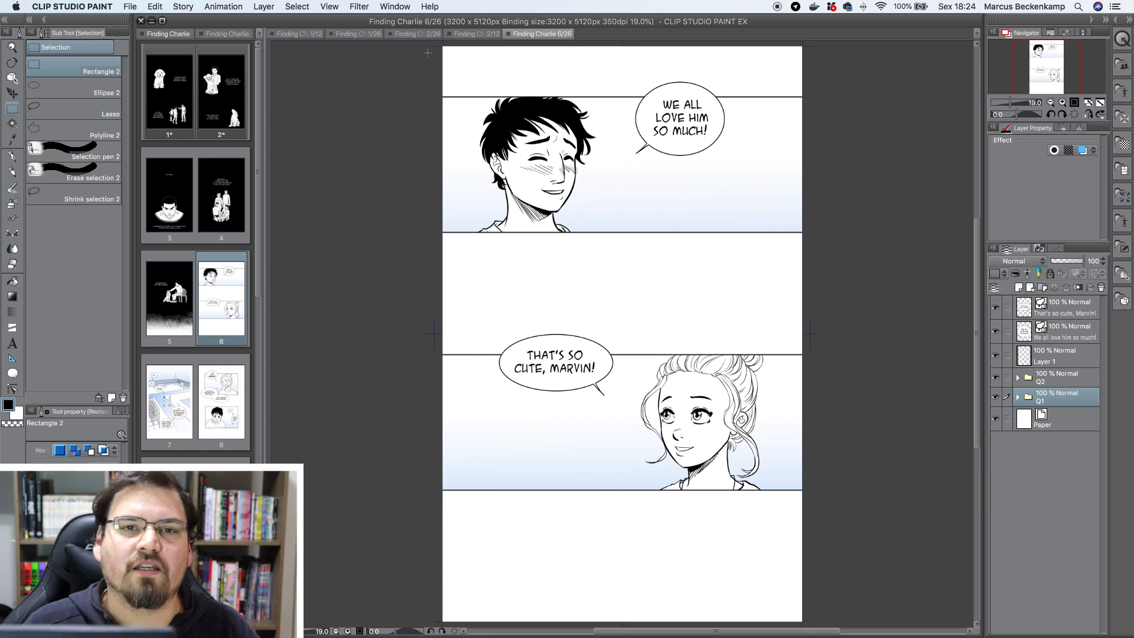
pyautogui.moveTo(428, 48); pyautogui.dragTo(884, 273)
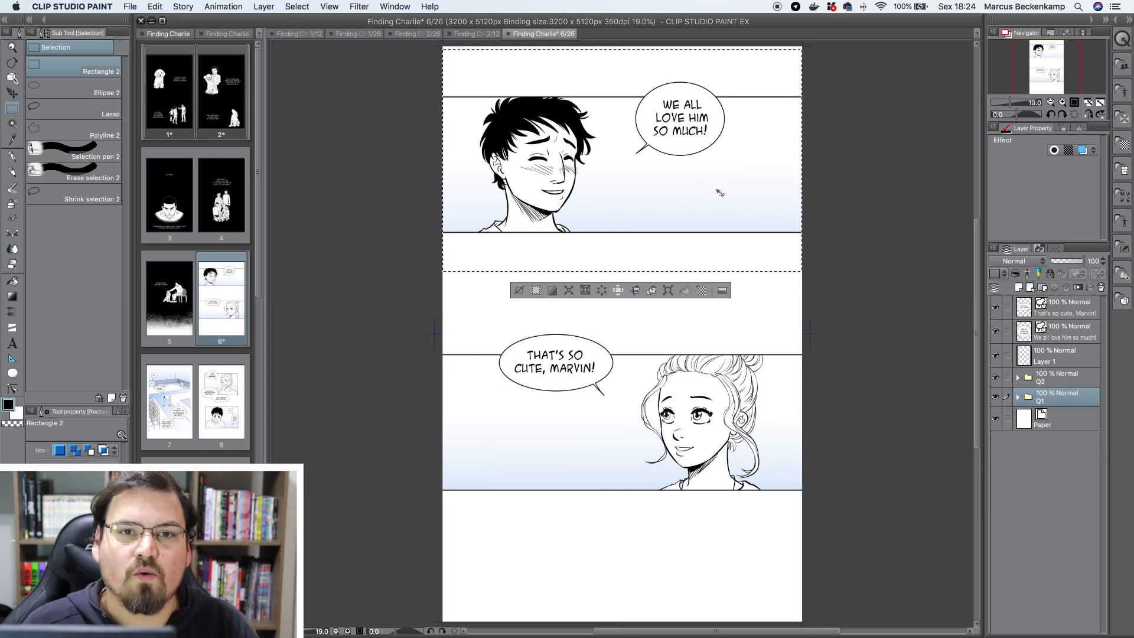
pyautogui.click(470, 34)
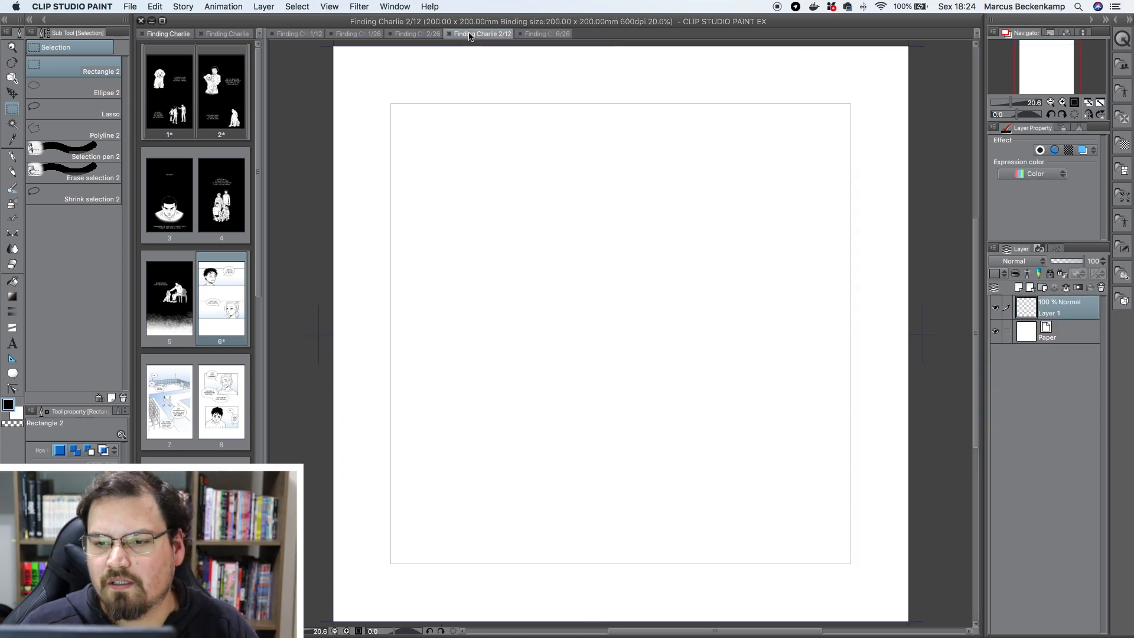
pyautogui.press('super+v')
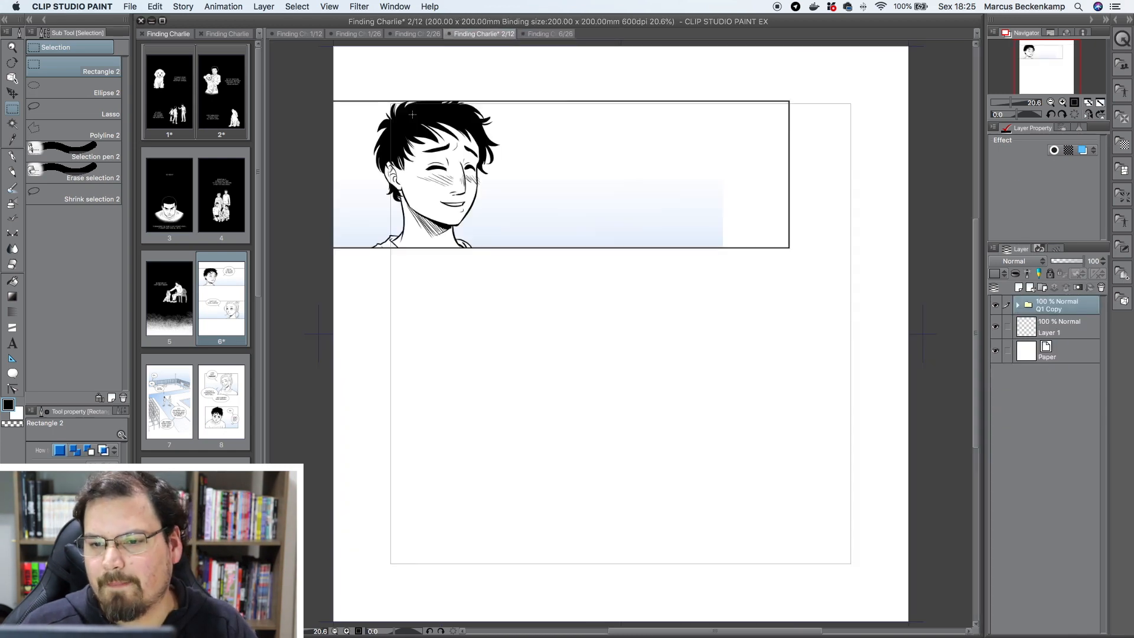
pyautogui.press('k')
pyautogui.moveTo(592, 218); pyautogui.dragTo(643, 214)
pyautogui.moveTo(643, 213); pyautogui.dragTo(641, 197)
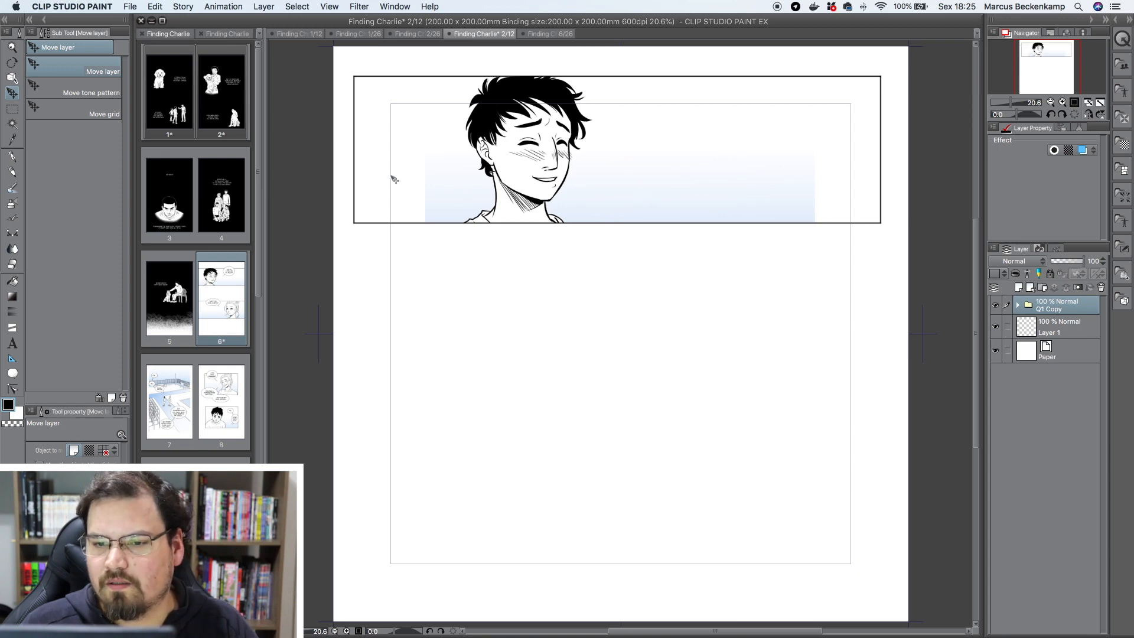
# Step: Copy the woman's panel folder Q2 from page 6 into square page 2 and place it directly beneath the man's panel
pyautogui.click(541, 34)
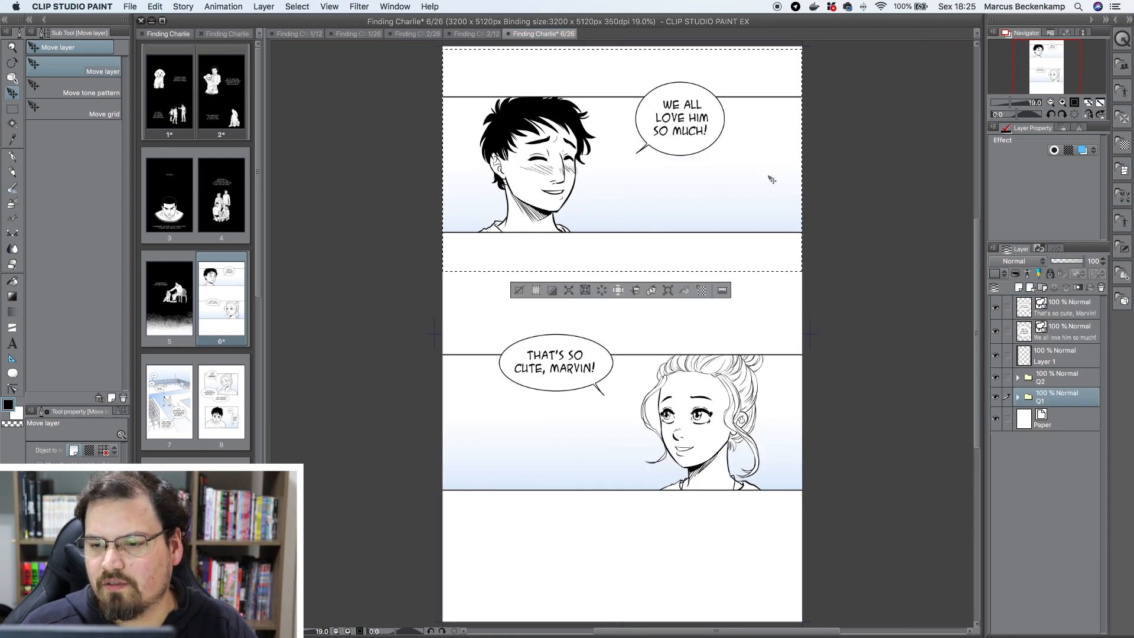
pyautogui.press('super+d')
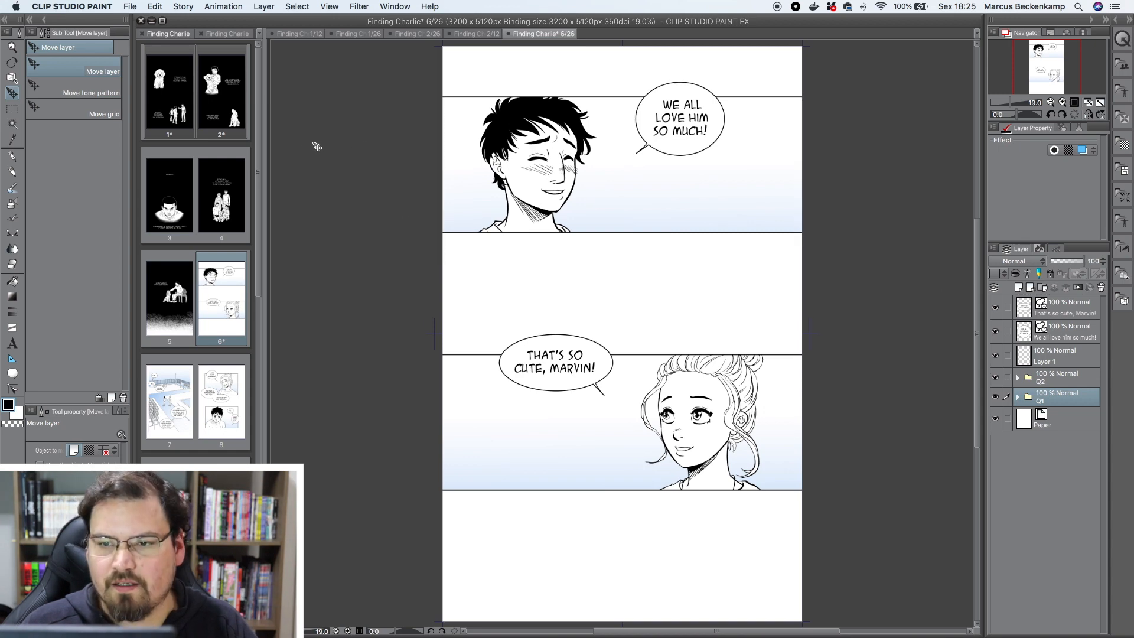
pyautogui.press('m')
pyautogui.moveTo(422, 329); pyautogui.dragTo(850, 517)
pyautogui.click(1051, 381)
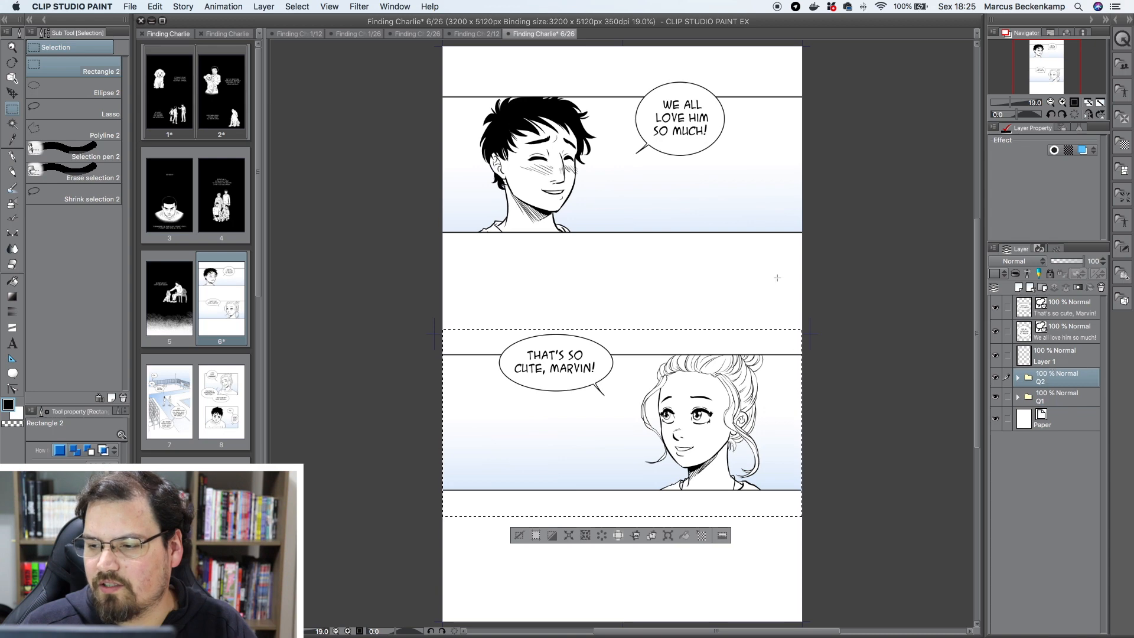
pyautogui.click(459, 34)
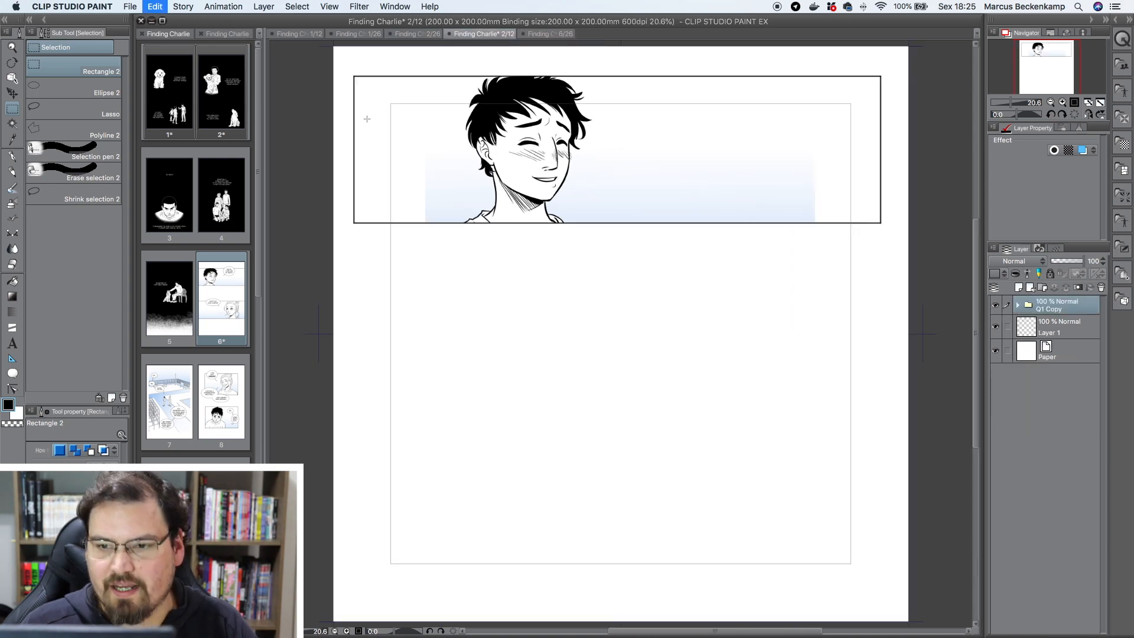
pyautogui.press('super+v')
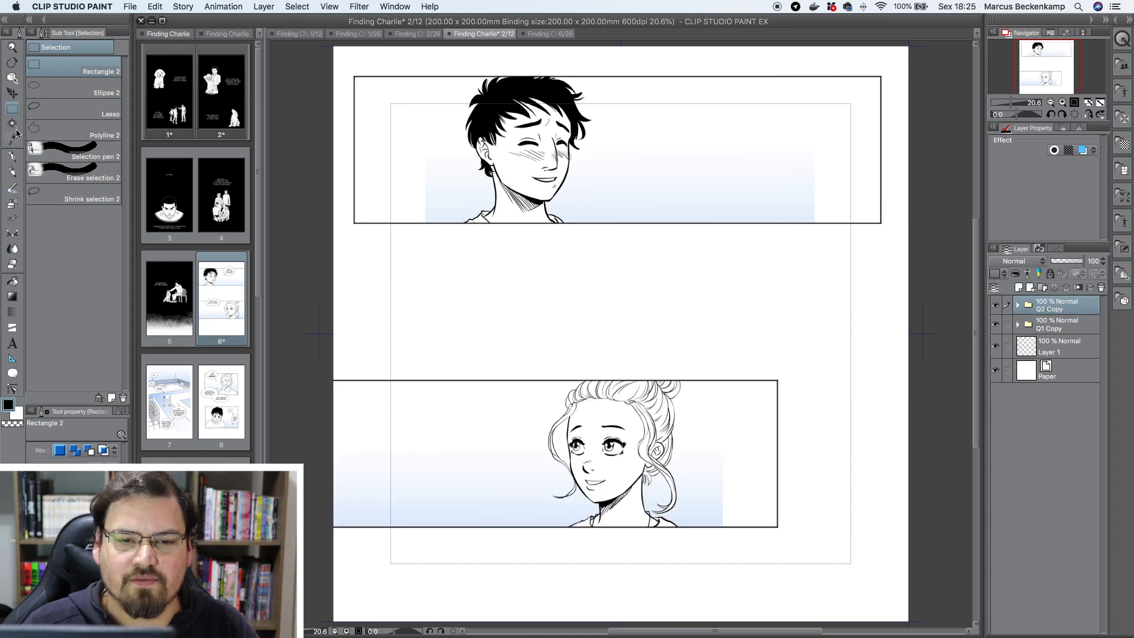
pyautogui.click(12, 94)
pyautogui.moveTo(601, 189); pyautogui.dragTo(703, 90)
pyautogui.moveTo(628, 291); pyautogui.dragTo(633, 275)
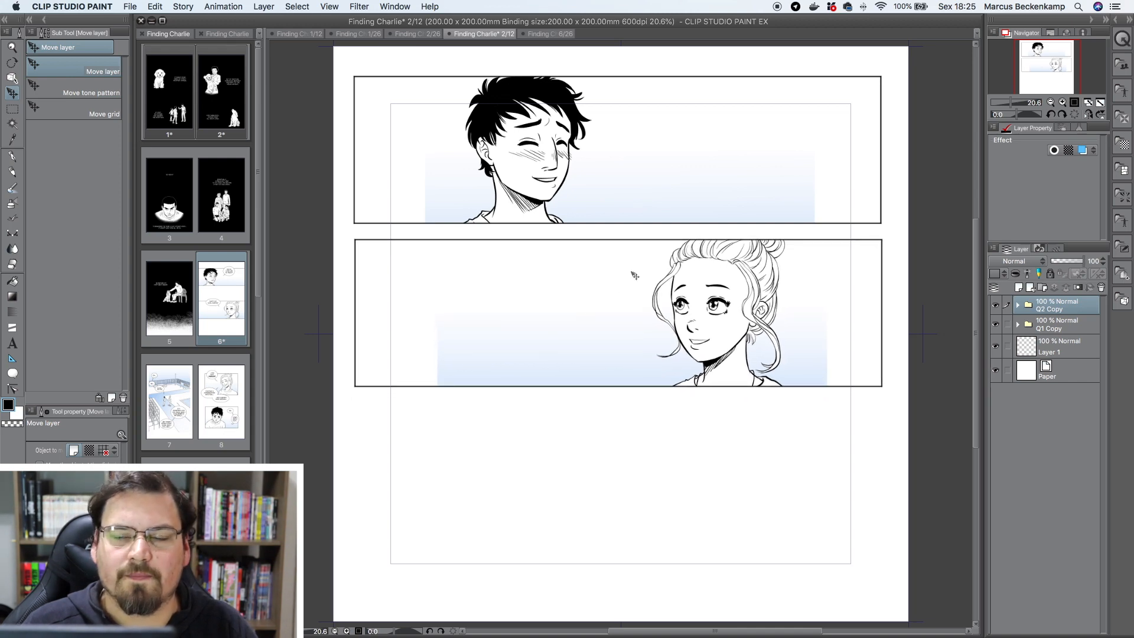
# Step: Narrow the frame borders of the man's and woman's panels so each is cropped closer around its character
pyautogui.click(12, 78)
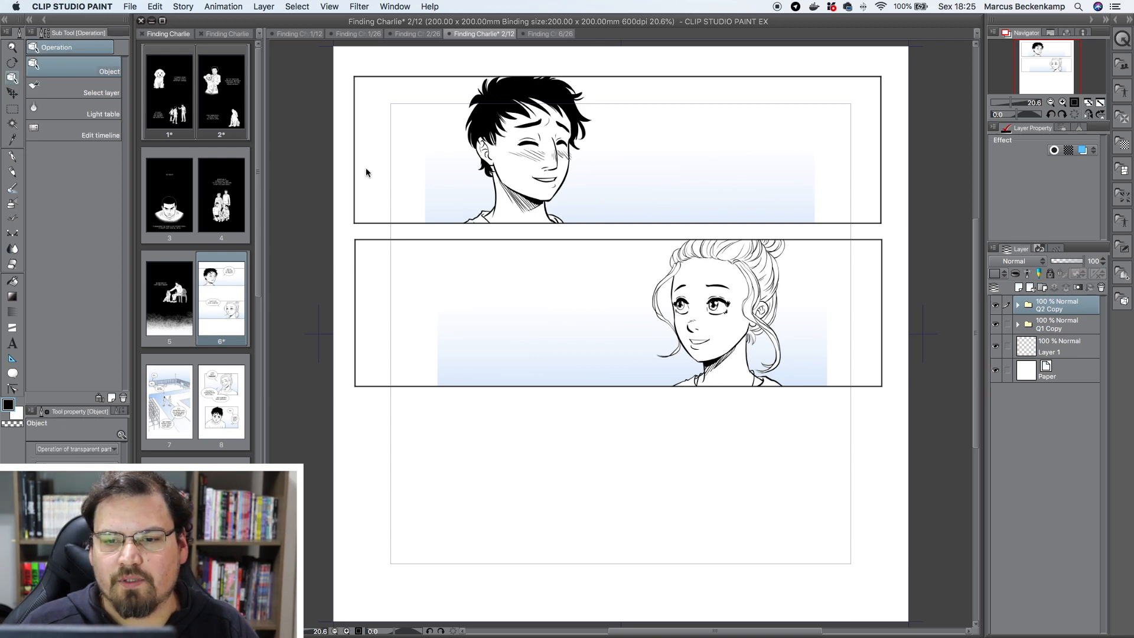
pyautogui.click(354, 168)
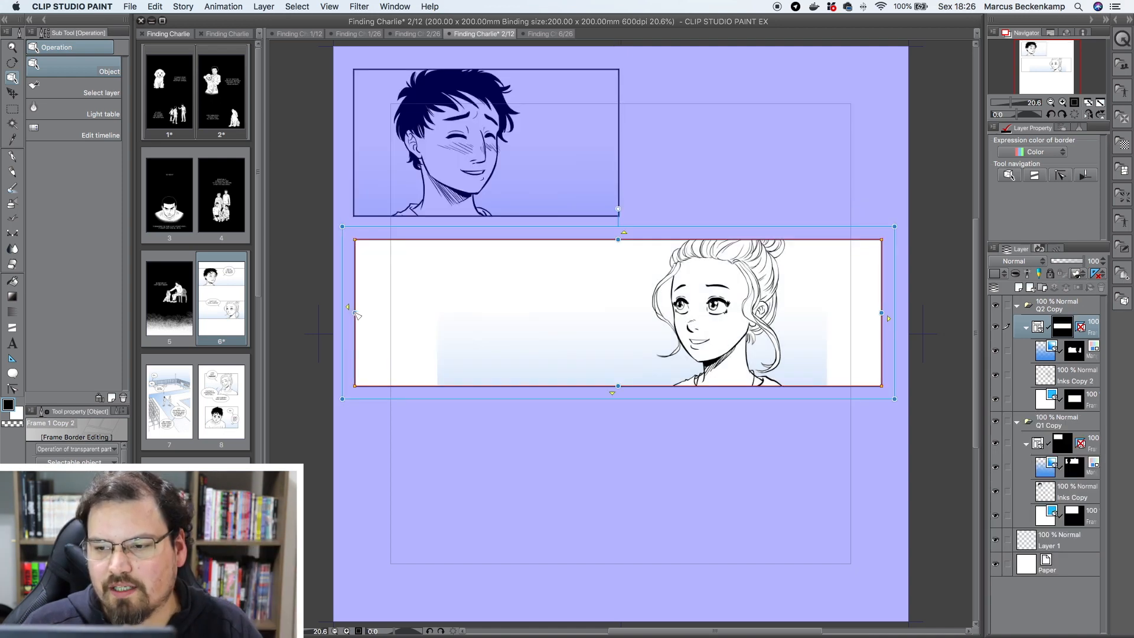
pyautogui.moveTo(411, 316); pyautogui.dragTo(533, 310)
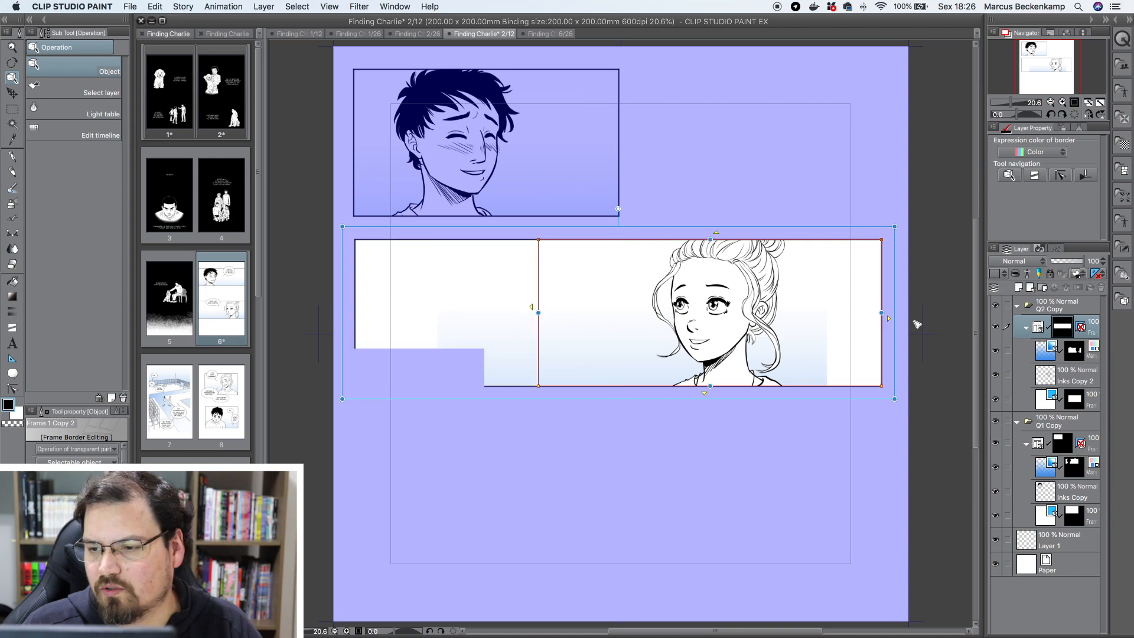
pyautogui.moveTo(885, 317); pyautogui.dragTo(820, 318)
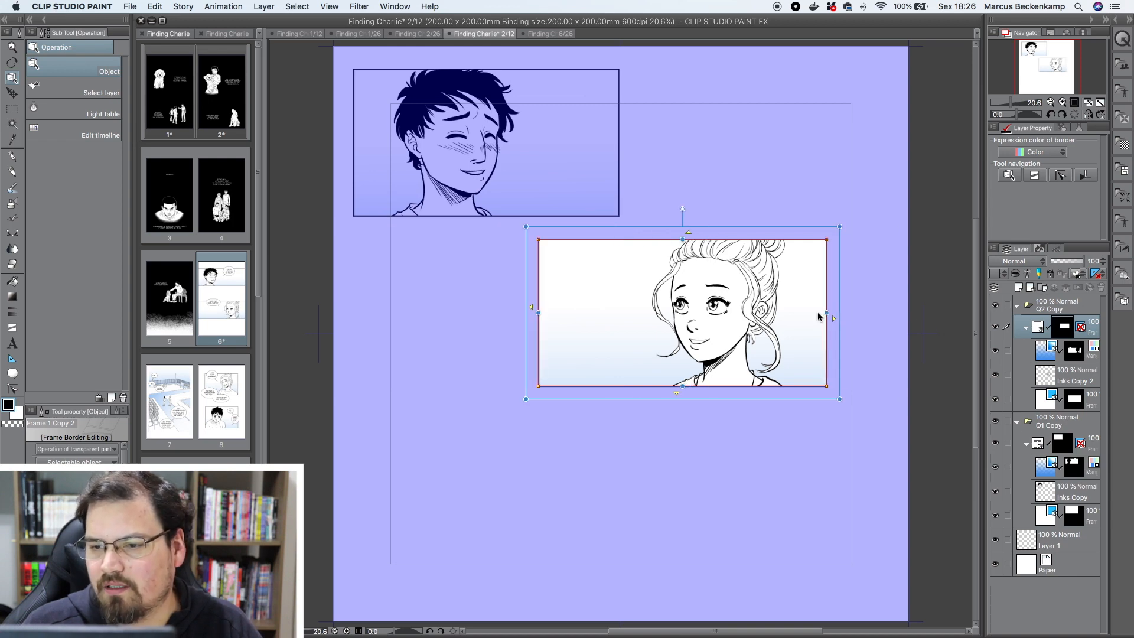
# Step: Place the woman's panel beside the man's in the upper row and shift the man's artwork slightly within his frame
pyautogui.press('k')
pyautogui.moveTo(686, 317); pyautogui.dragTo(768, 151)
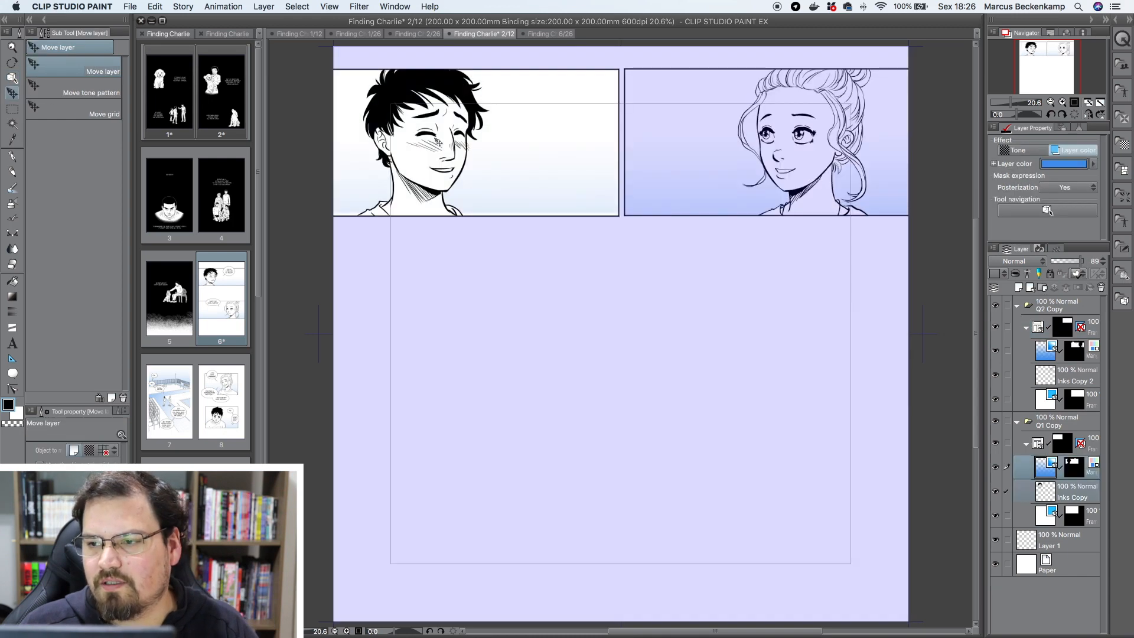
pyautogui.moveTo(438, 142); pyautogui.dragTo(435, 143)
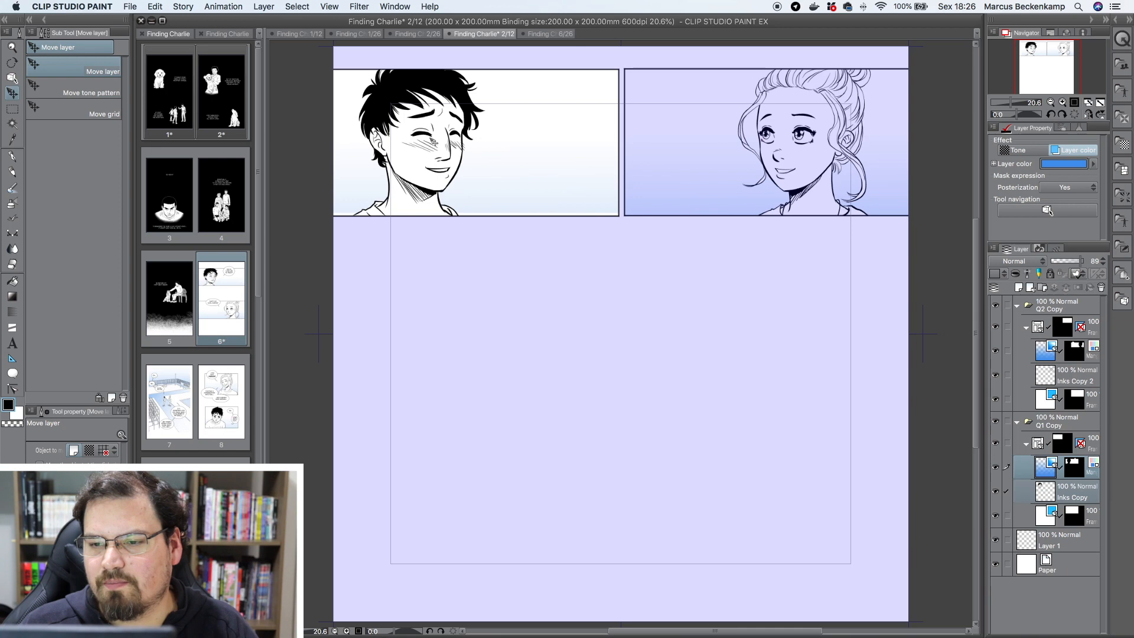
pyautogui.moveTo(435, 143); pyautogui.dragTo(434, 145)
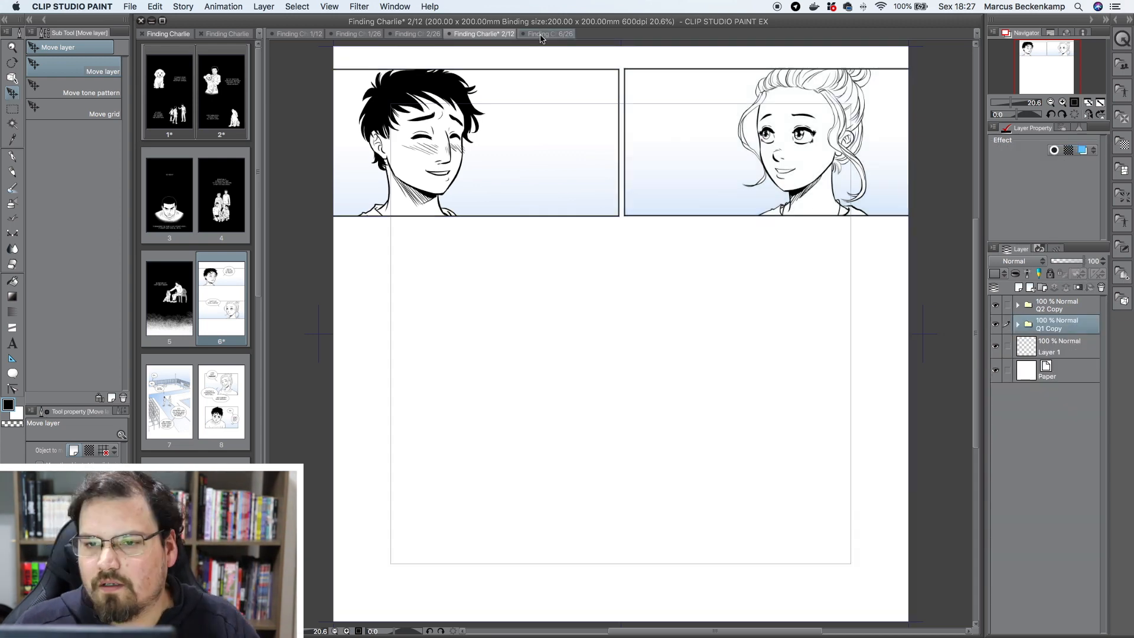
# Step: Open page 7 of the original comic and add a layer folder named Q1
pyautogui.click(182, 389)
pyautogui.doubleClick(183, 389)
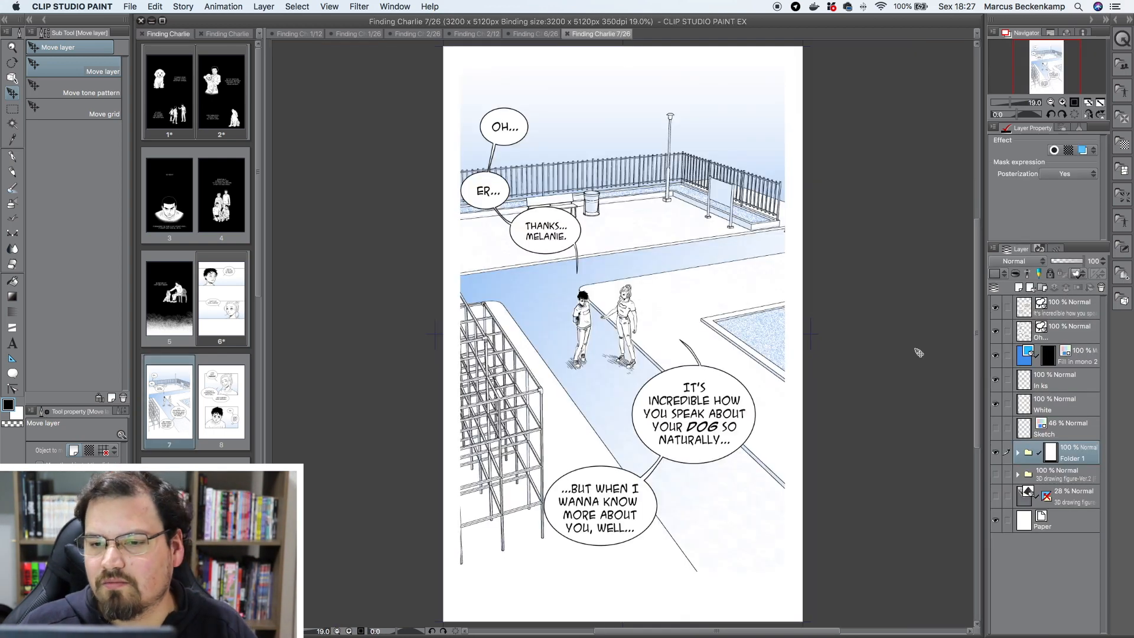
pyautogui.click(1063, 308)
pyautogui.click(1043, 288)
pyautogui.doubleClick(1048, 309)
pyautogui.write('Q1')
pyautogui.press('Return')
# Step: Group page 7's park artwork layers in the Q1 folder, keeping both speech balloon layers outside above it
pyautogui.click(1065, 327)
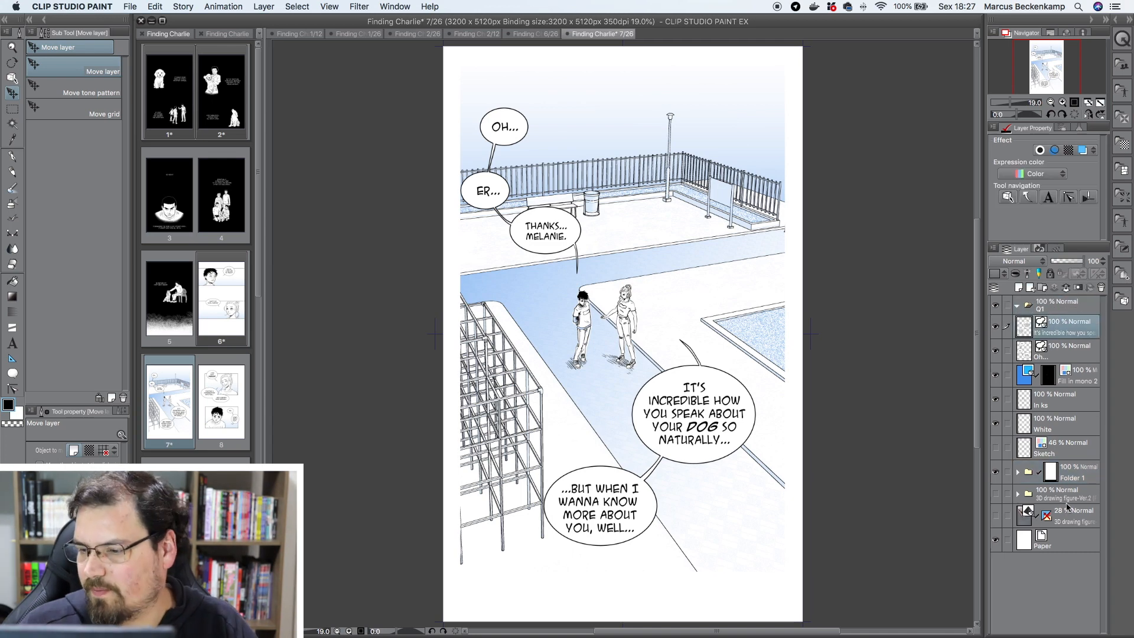
pyautogui.keyDown('shift'); pyautogui.click(1070, 515); pyautogui.keyUp('shift')
pyautogui.moveTo(1070, 512); pyautogui.dragTo(1061, 306)
pyautogui.click(1017, 306)
pyautogui.click(1017, 306)
pyautogui.click(1067, 326)
pyautogui.moveTo(1069, 347); pyautogui.dragTo(1065, 299)
pyautogui.click(1018, 353)
pyautogui.click(1051, 353)
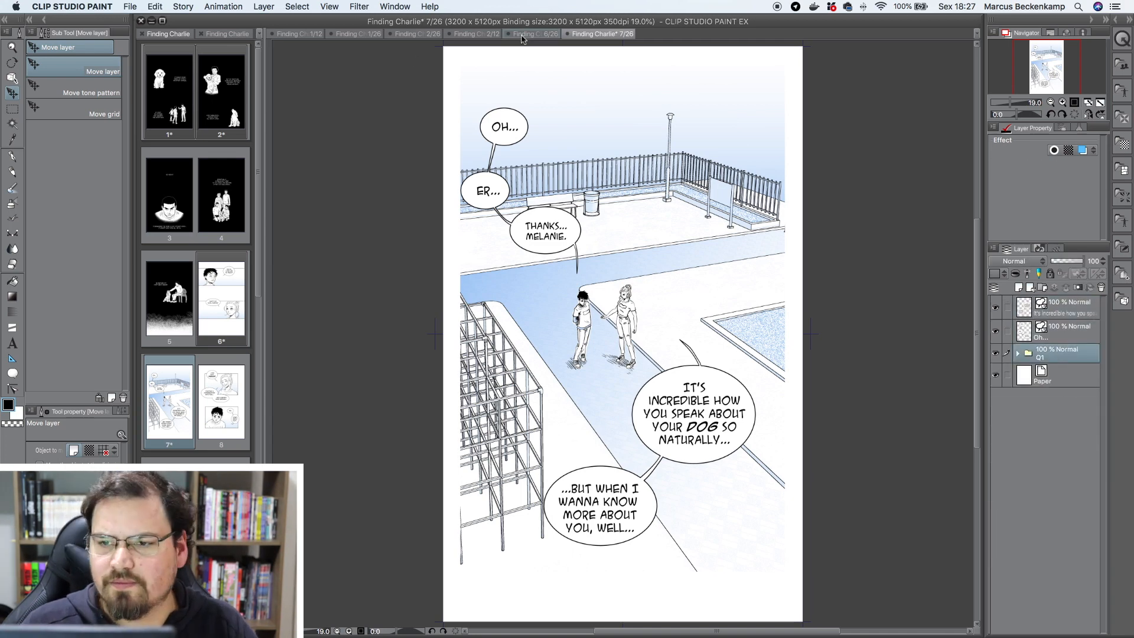
# Step: Copy the park scene folder into square page 2 below the two panels, rename it Q3, and put it above the other folders
pyautogui.click(478, 34)
pyautogui.press('super+v')
pyautogui.moveTo(577, 282); pyautogui.dragTo(668, 358)
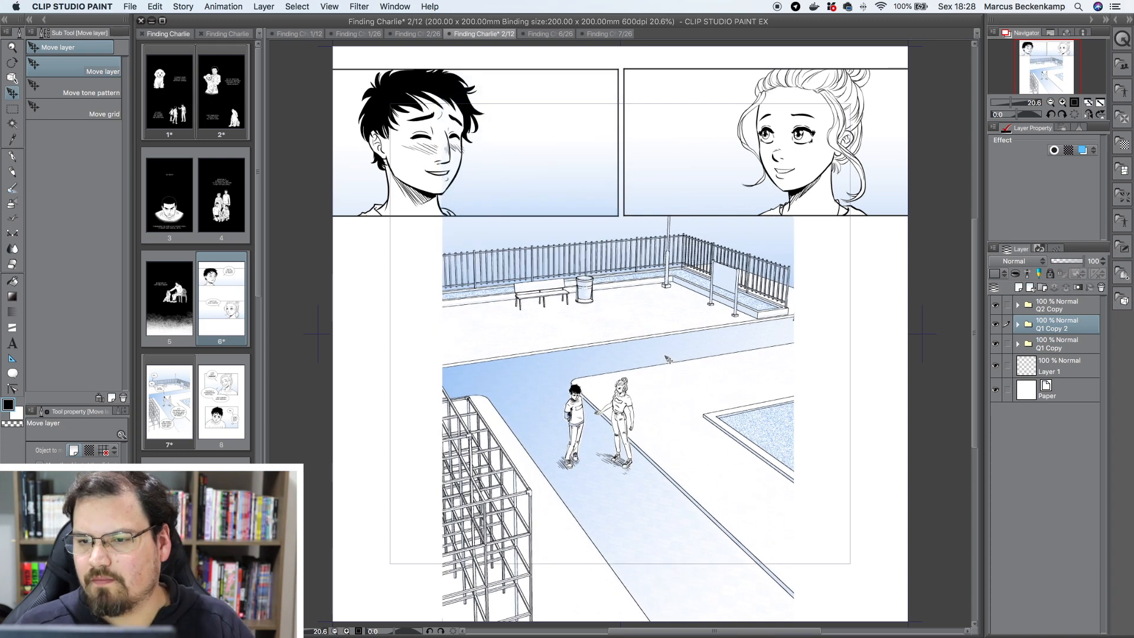
pyautogui.doubleClick(1055, 328)
pyautogui.write('Q3')
pyautogui.press('Return')
pyautogui.moveTo(1057, 326); pyautogui.dragTo(1056, 299)
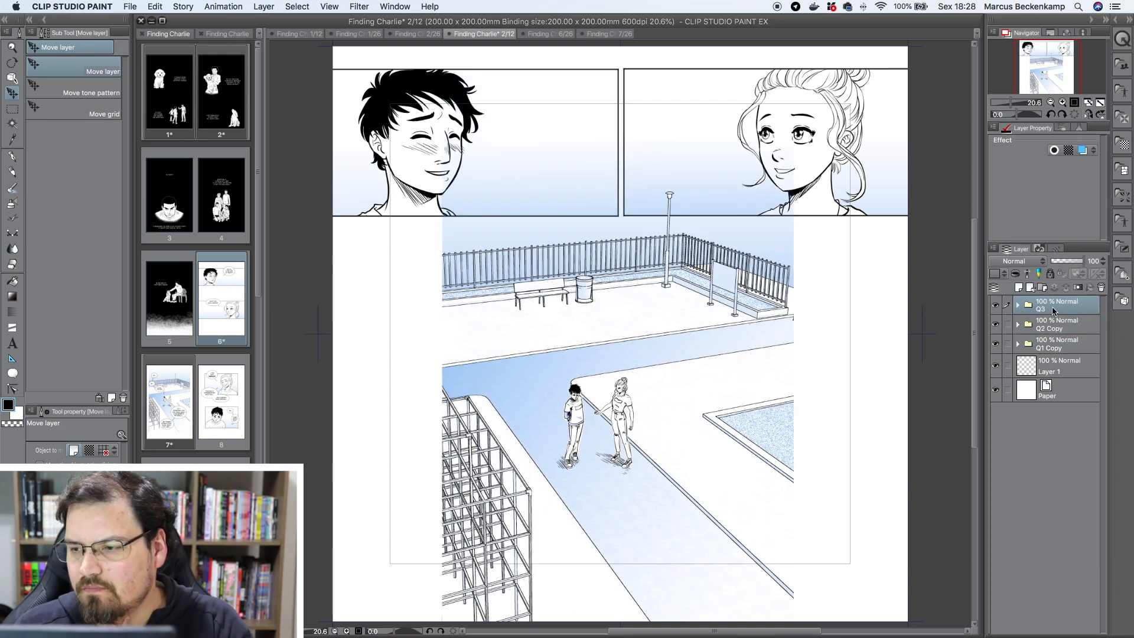
# Step: Add a layer mask to Q3 and hide the part of the park scene that overlaps the two upper panels
pyautogui.click(1078, 288)
pyautogui.press('m')
pyautogui.moveTo(331, 219)
pyautogui.mouseDown()
pyautogui.moveTo(909, 98)
pyautogui.moveTo(914, 66)
pyautogui.mouseUp()
pyautogui.press('Delete')
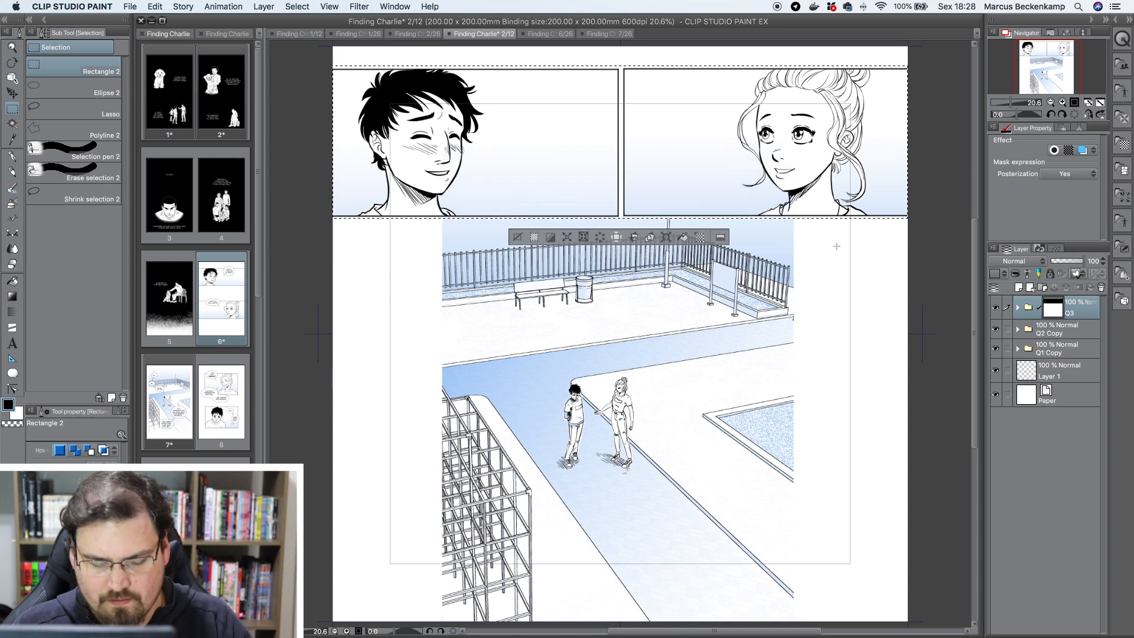
pyautogui.press('super+d')
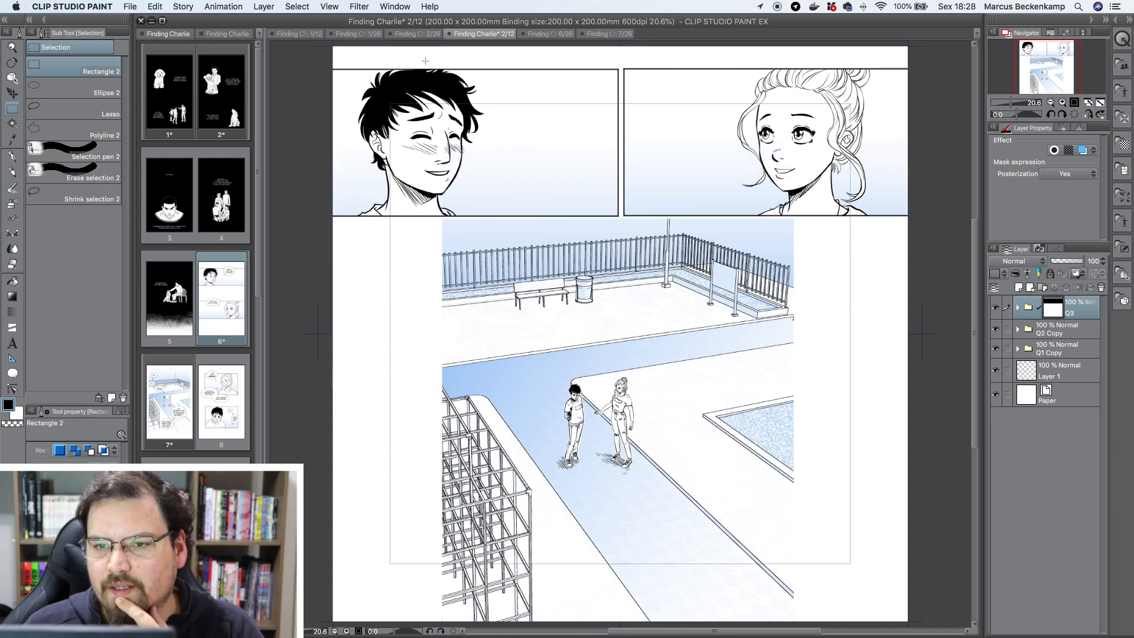
# Step: Copy both speech balloon layers from page 6 of the original comic into square page 2
pyautogui.click(599, 34)
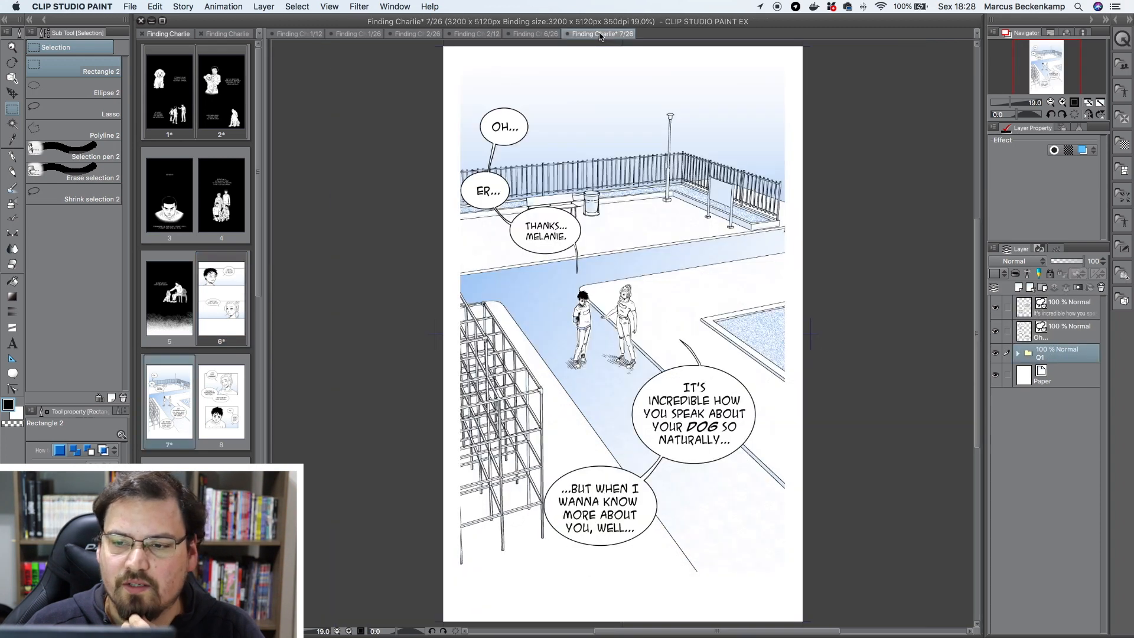
pyautogui.click(531, 34)
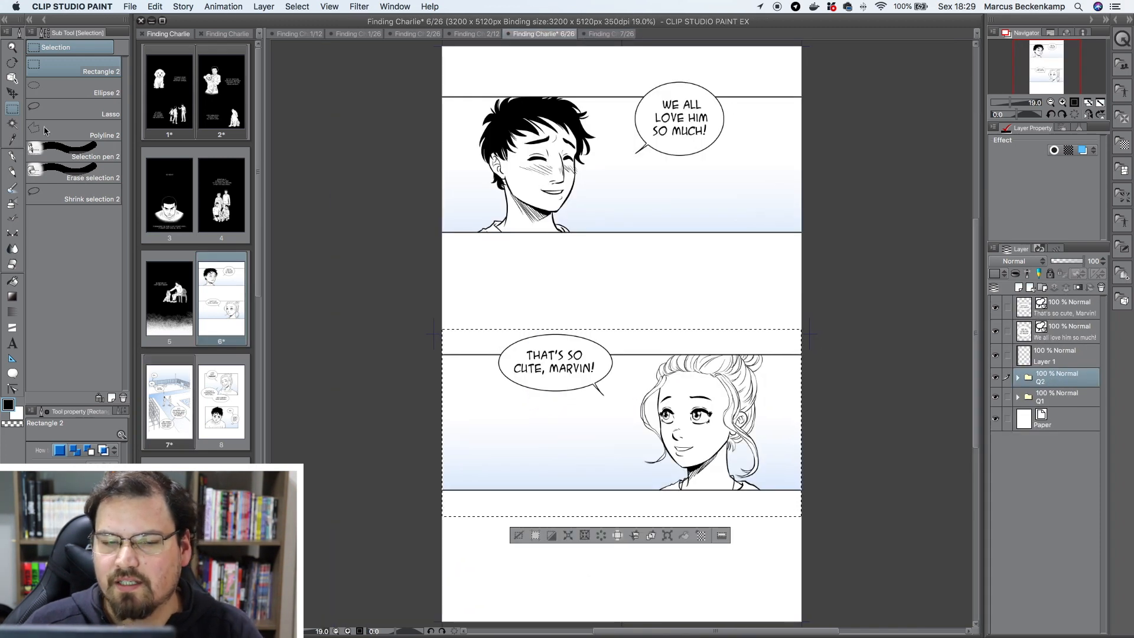
pyautogui.click(16, 79)
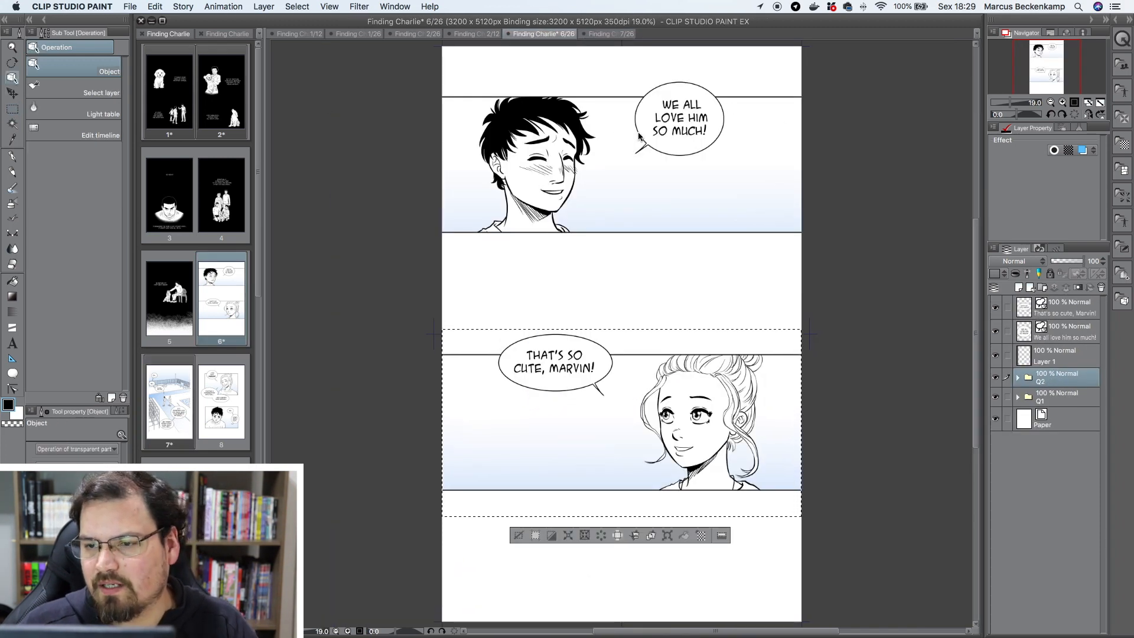
pyautogui.click(639, 136)
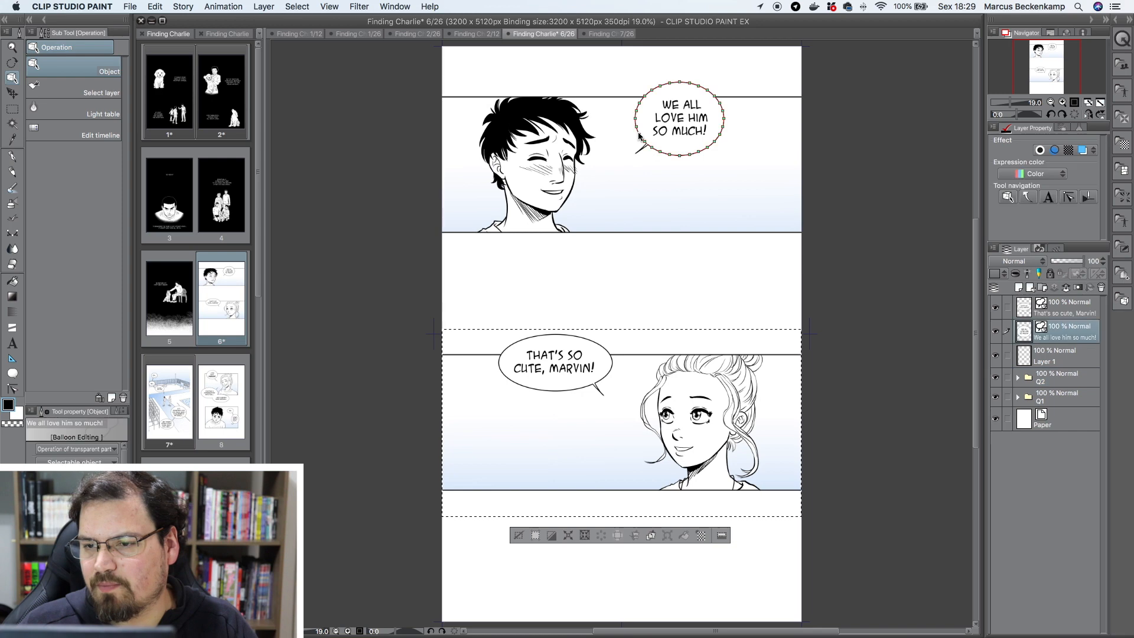
pyautogui.click(1073, 306)
pyautogui.press('super+d')
pyautogui.keyDown('super'); pyautogui.click(1080, 332); pyautogui.keyUp('super')
pyautogui.press('super+c')
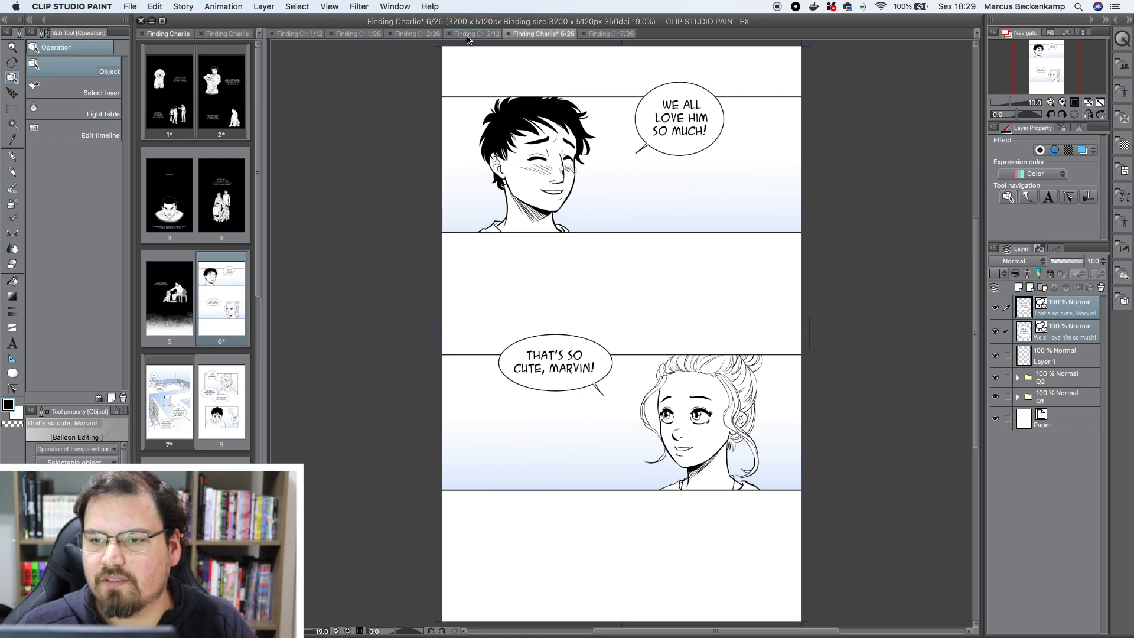
pyautogui.hotkey('ctrl', 'Tab')
pyautogui.click(466, 36)
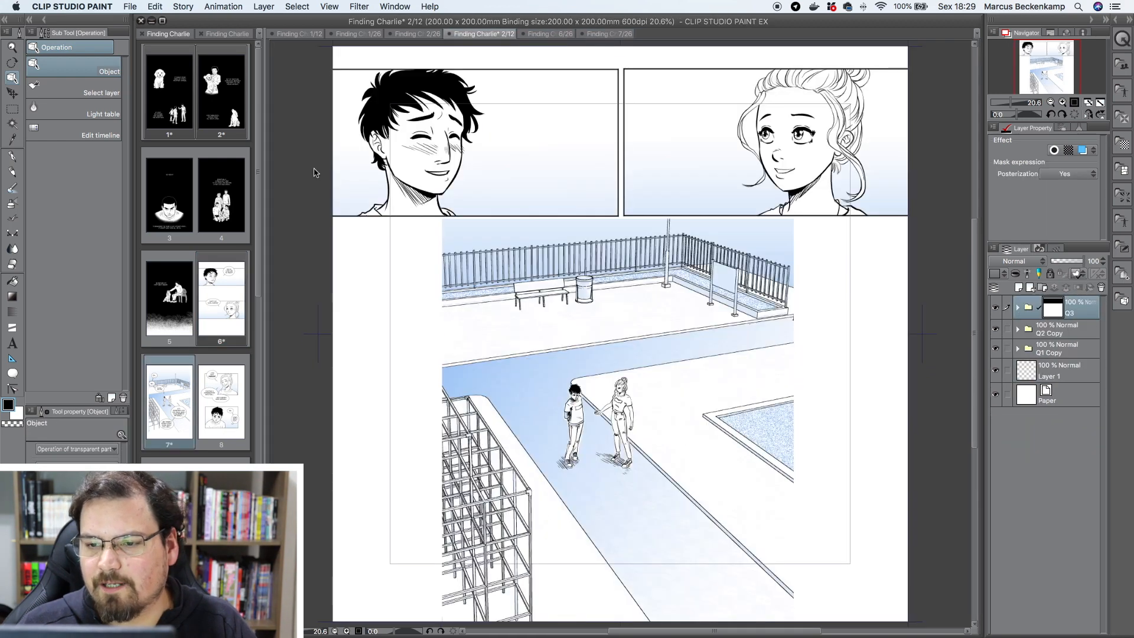
pyautogui.press('super+v')
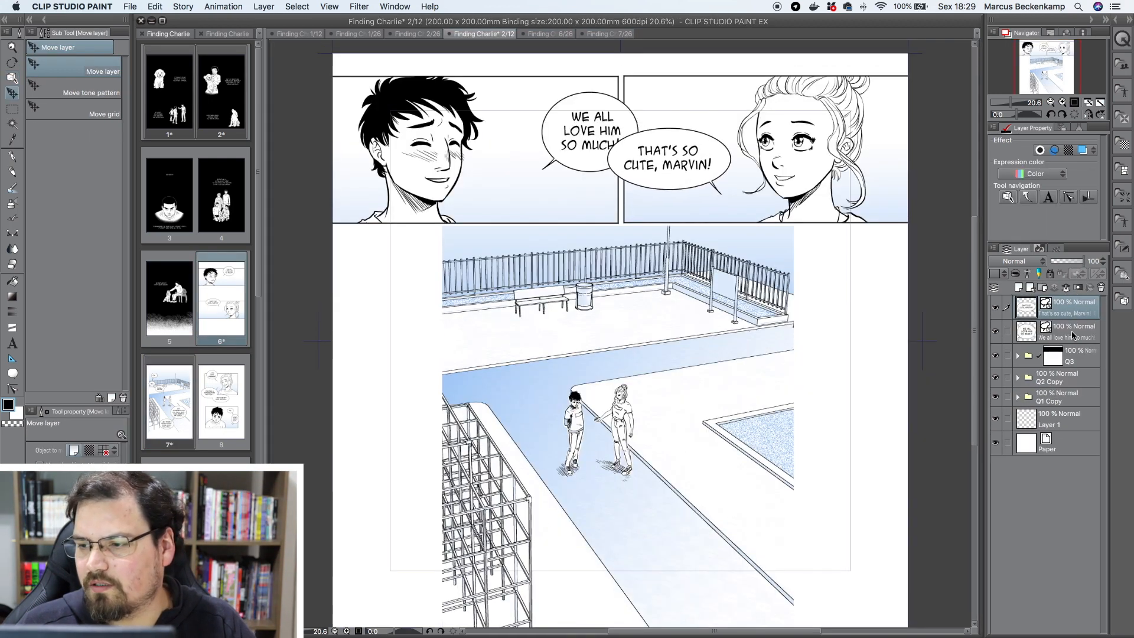
# Step: Position the two speech balloons inside their own panels and remove the tail of the woman's balloon
pyautogui.click(1074, 335)
pyautogui.moveTo(582, 133); pyautogui.dragTo(540, 131)
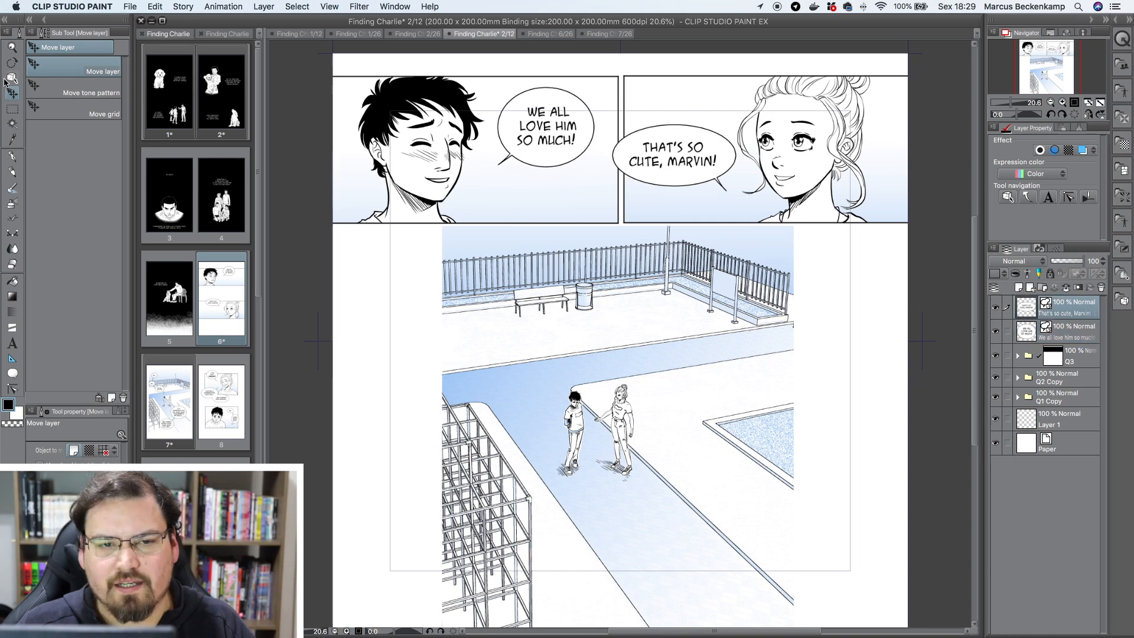
pyautogui.click(11, 79)
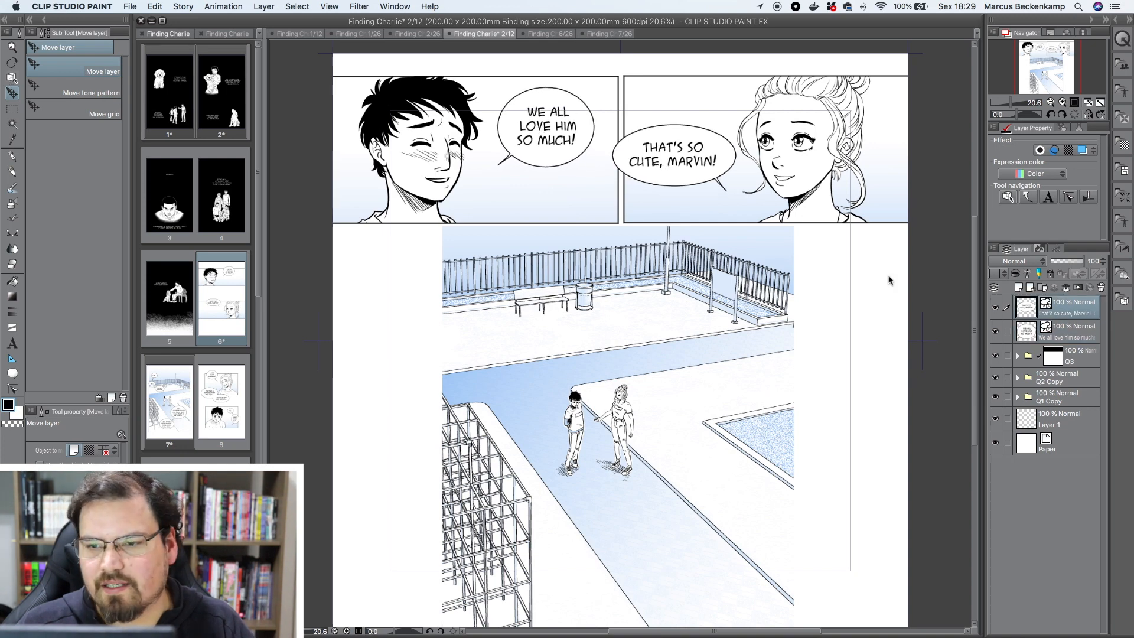
pyautogui.click(725, 194)
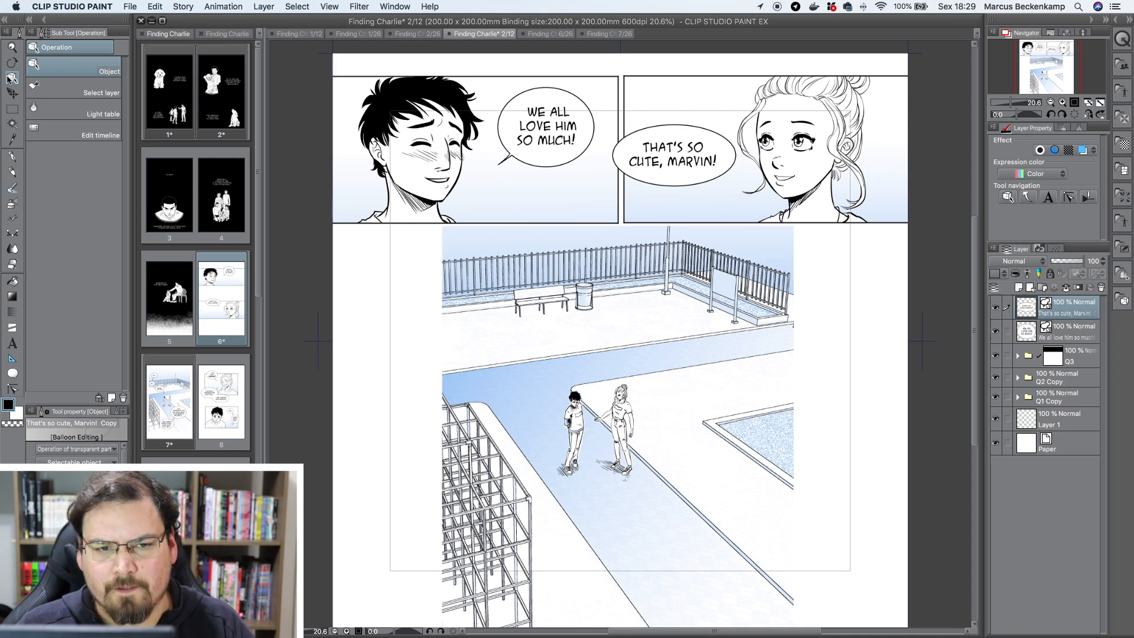
# Step: Change the balloon texts to "NÓS O AMAMOS MUITO!" and "ISSO É TÃO FOFO" plus the man's name, and draw a tail from the second balloon toward the woman
pyautogui.click(12, 343)
pyautogui.click(535, 112)
pyautogui.moveTo(527, 107); pyautogui.dragTo(570, 135)
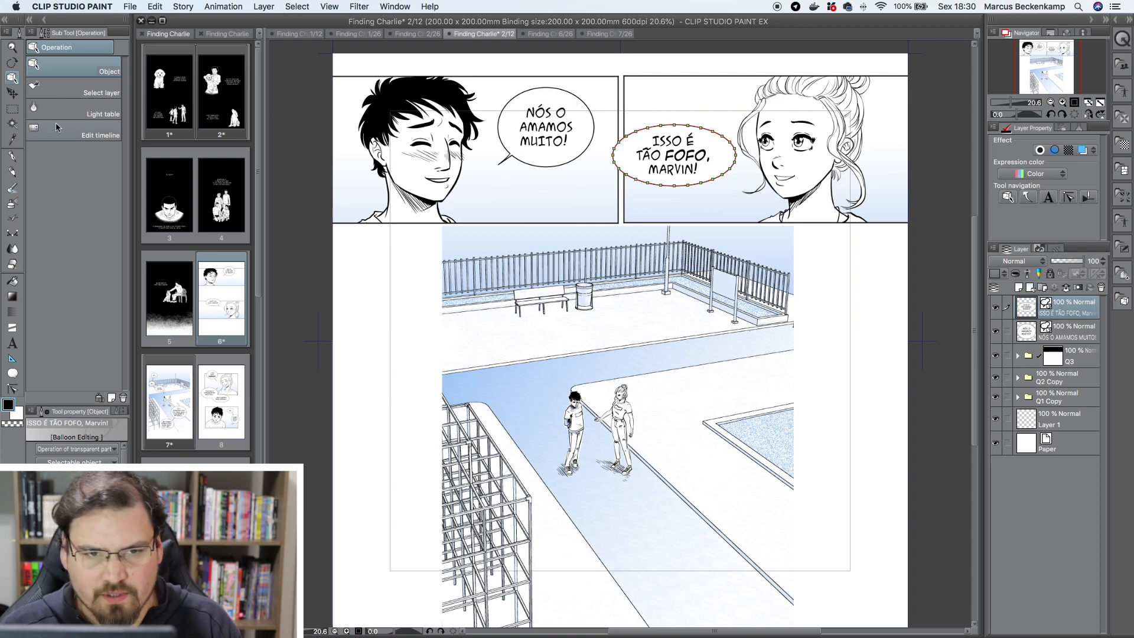
pyautogui.click(15, 236)
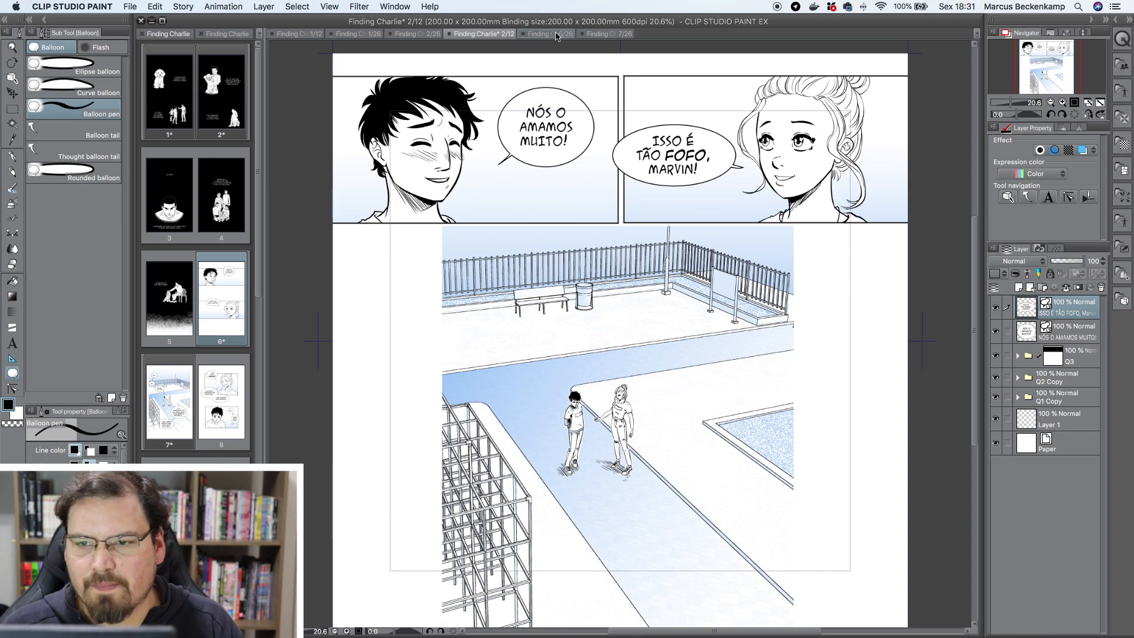
# Step: Copy the man's three-balloon layer from page 7 of the original comic into square page 2 and place it over the park scene
pyautogui.click(609, 37)
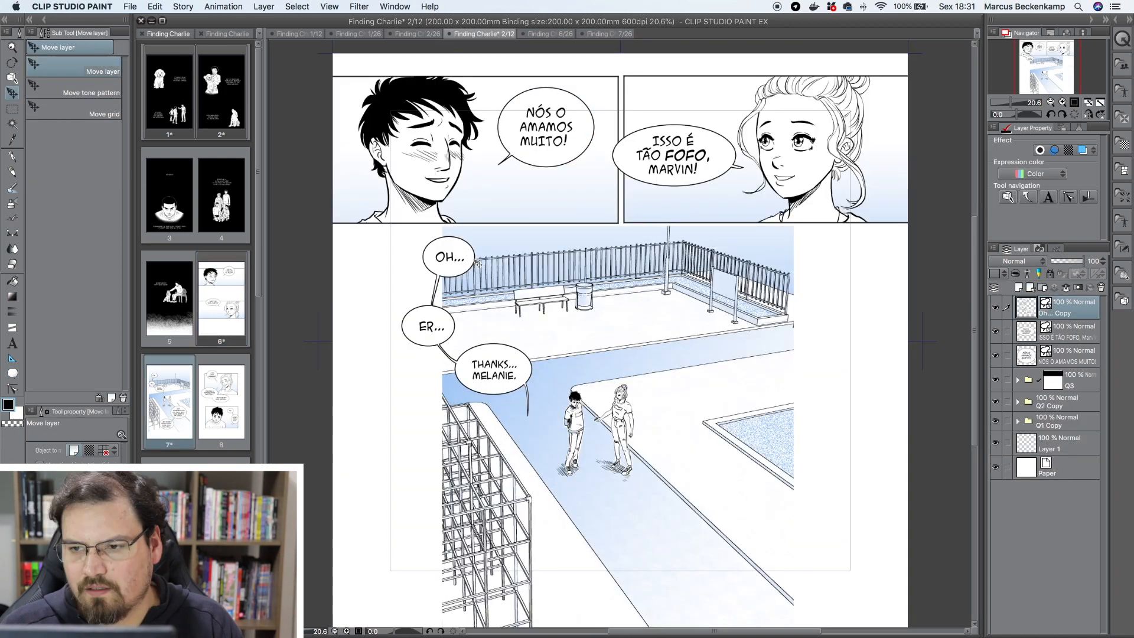
pyautogui.moveTo(461, 262); pyautogui.dragTo(487, 265)
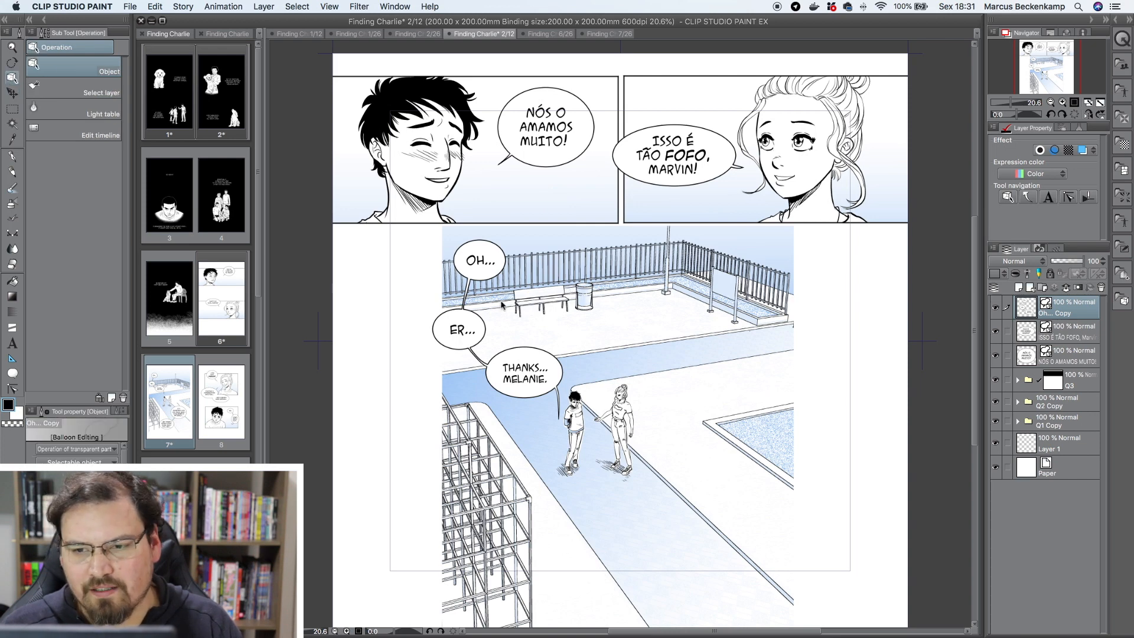
pyautogui.moveTo(482, 267); pyautogui.dragTo(737, 256)
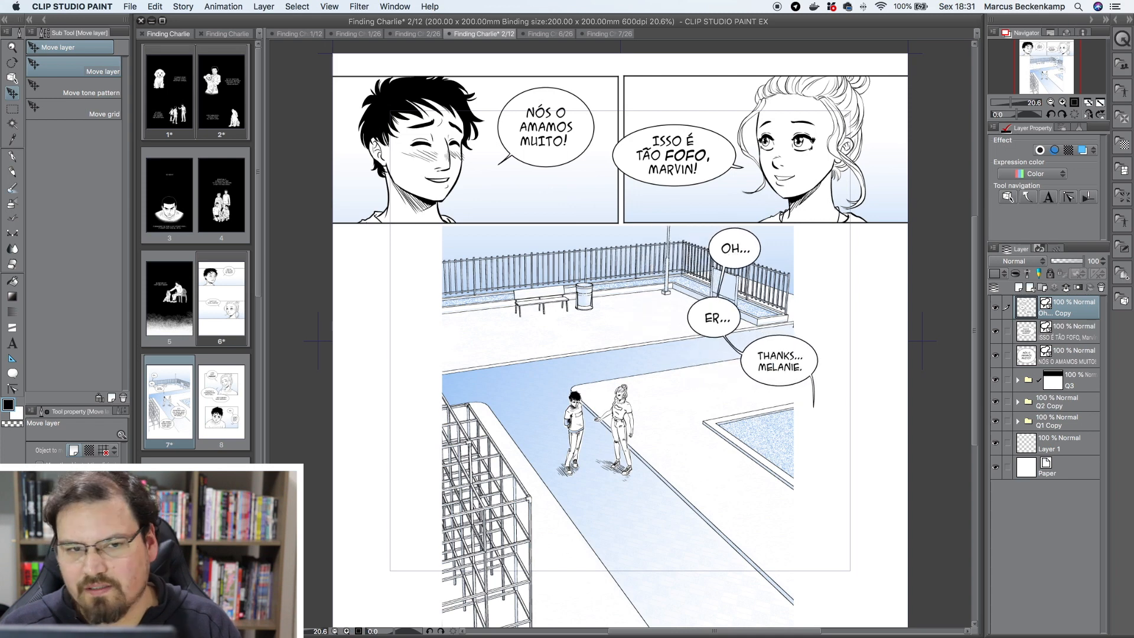
# Step: Rearrange the man's three balloons into a descending diagonal above the couple and delete their old tails
pyautogui.press('o')
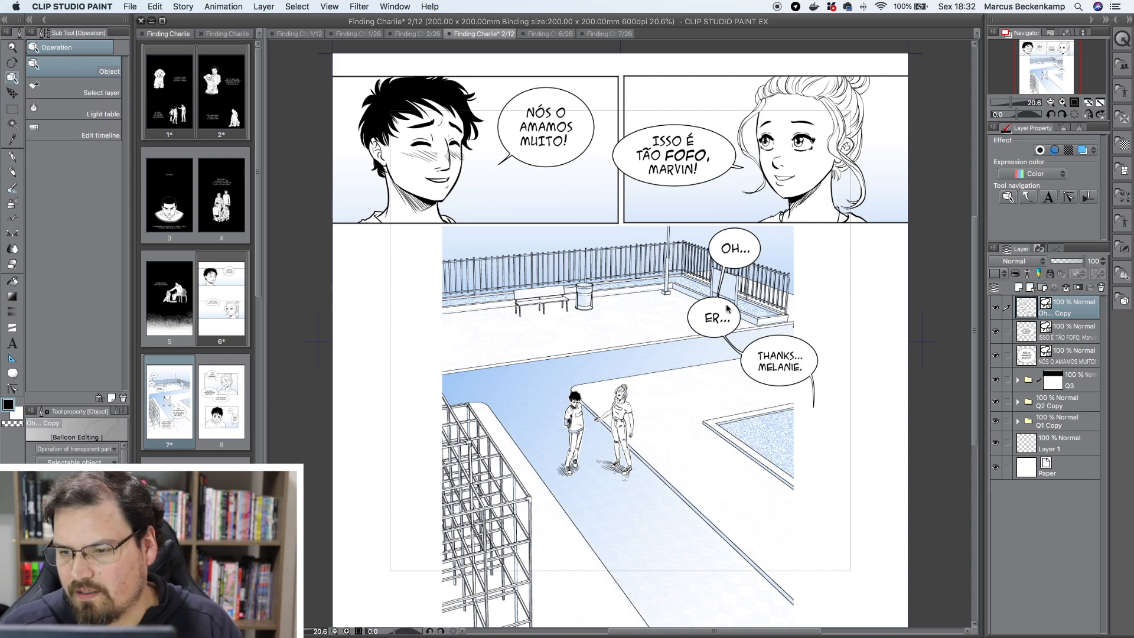
pyautogui.click(733, 307)
pyautogui.scroll(1, 726, 309)
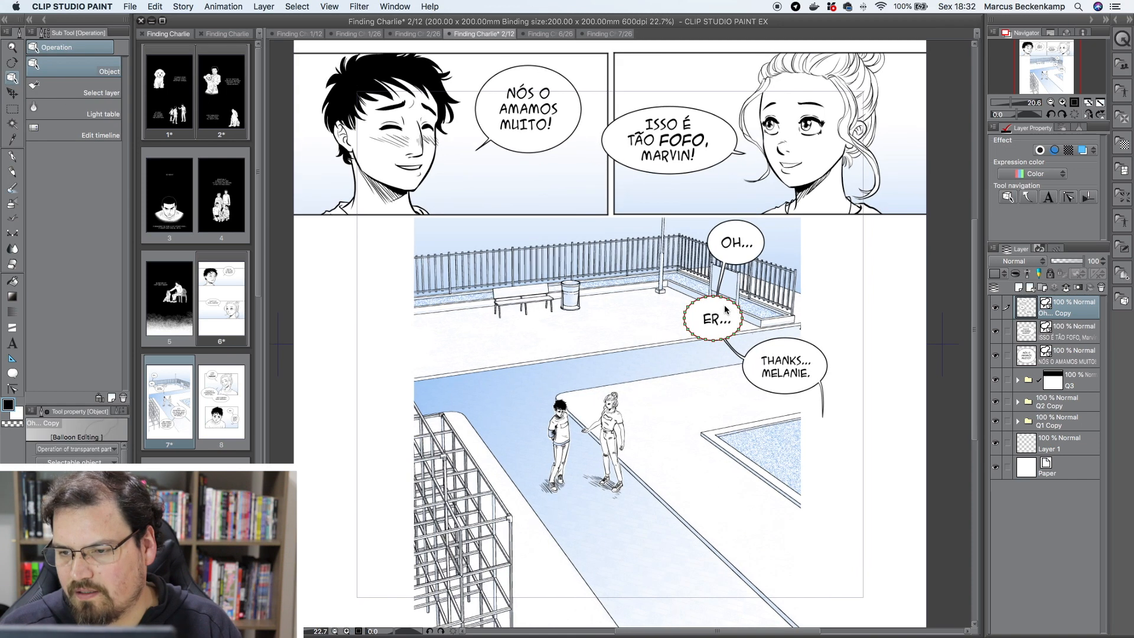
pyautogui.scroll(2, 726, 309)
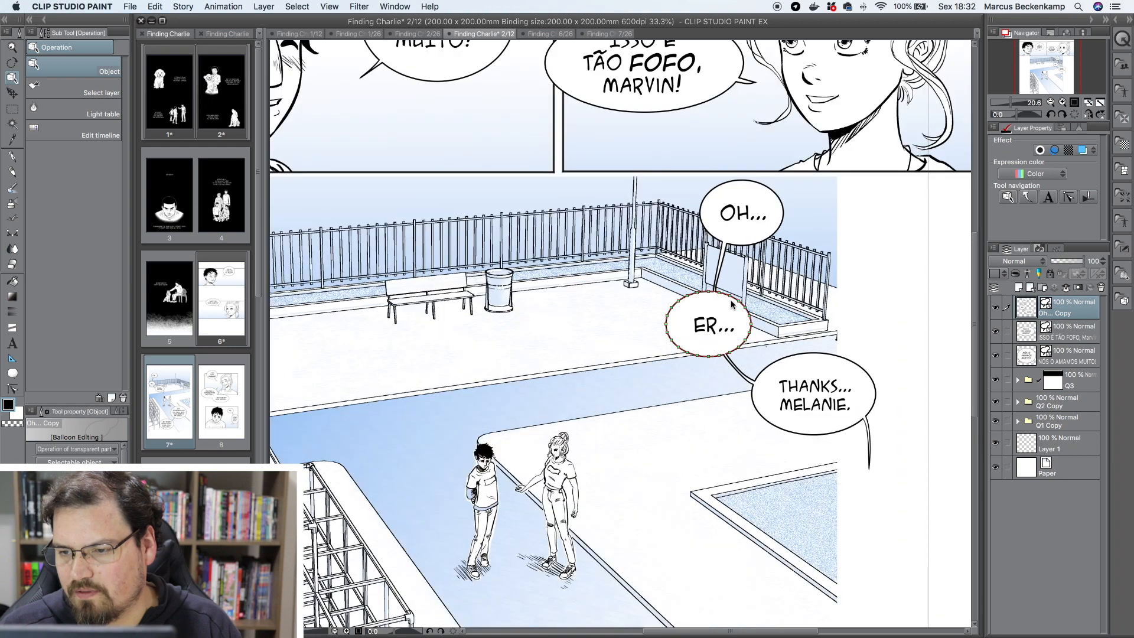
pyautogui.scroll(4, 724, 306)
pyautogui.moveTo(723, 279); pyautogui.dragTo(481, 119)
pyautogui.scroll(-3, 625, 287)
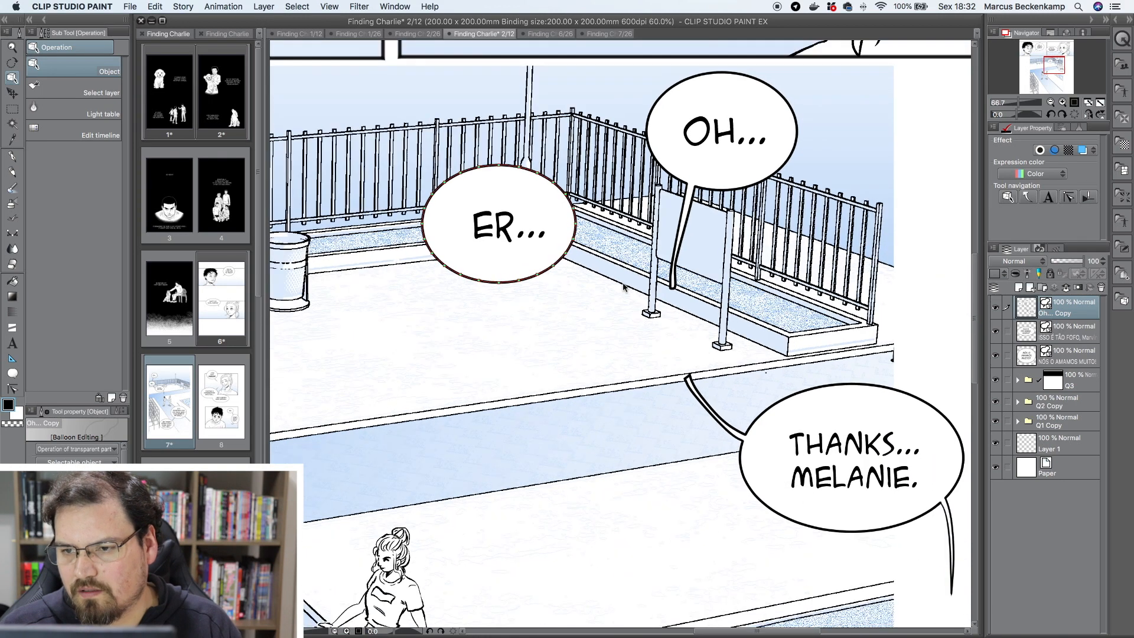
pyautogui.scroll(-3, 625, 288)
pyautogui.click(718, 351)
pyautogui.moveTo(714, 351); pyautogui.dragTo(369, 291)
pyautogui.click(693, 369)
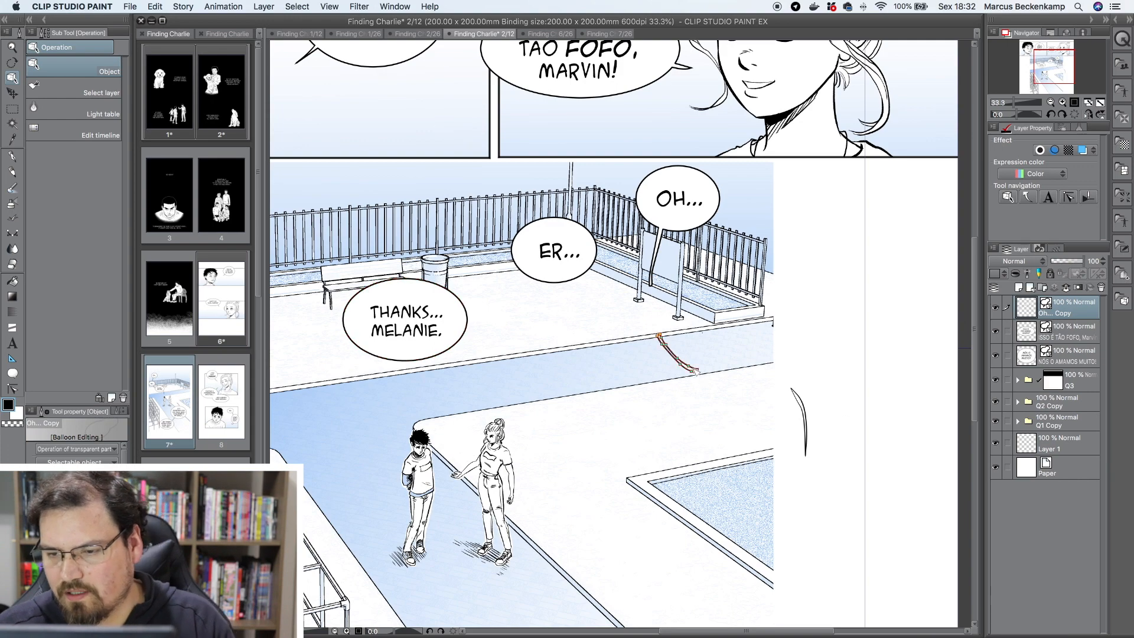
pyautogui.press('Delete')
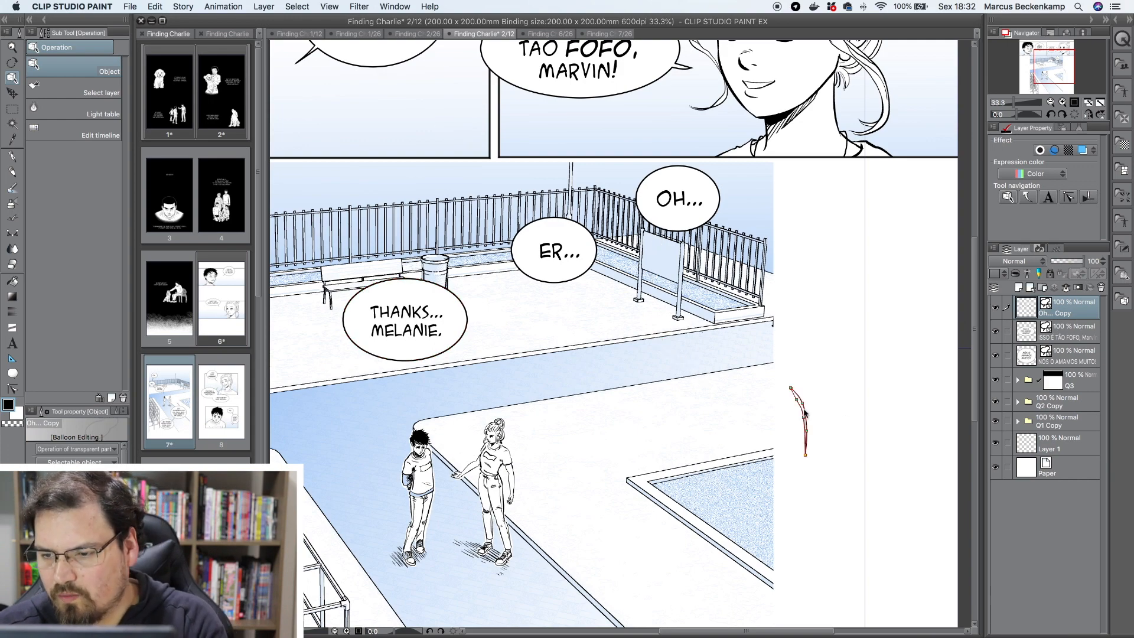
# Step: Draw tails linking the three balloons and pointing to the man, and change their texts to "AH...", "HM..." and "VALEU..." plus the woman's name
pyautogui.scroll(-3, 573, 300)
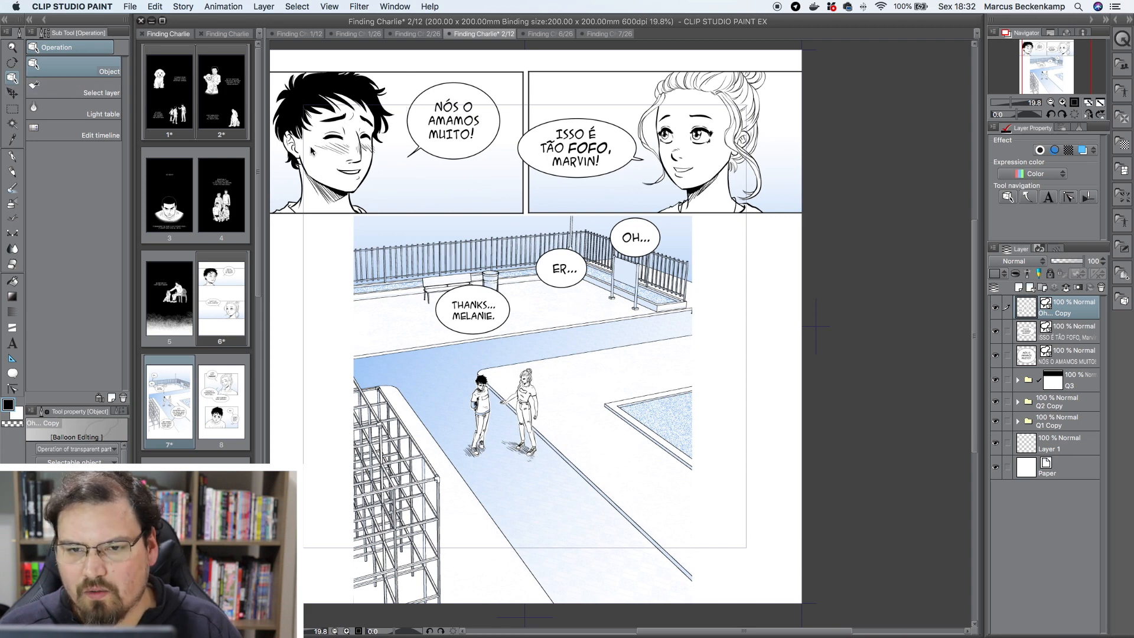
pyautogui.moveTo(440, 179); pyautogui.dragTo(525, 183)
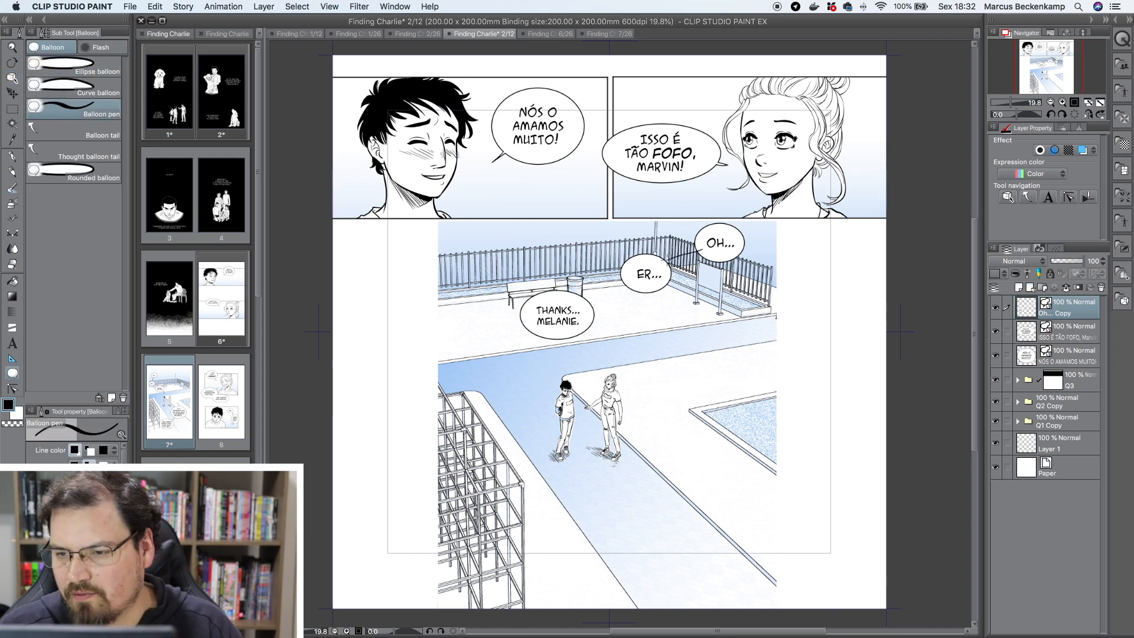
pyautogui.moveTo(707, 251); pyautogui.dragTo(705, 249)
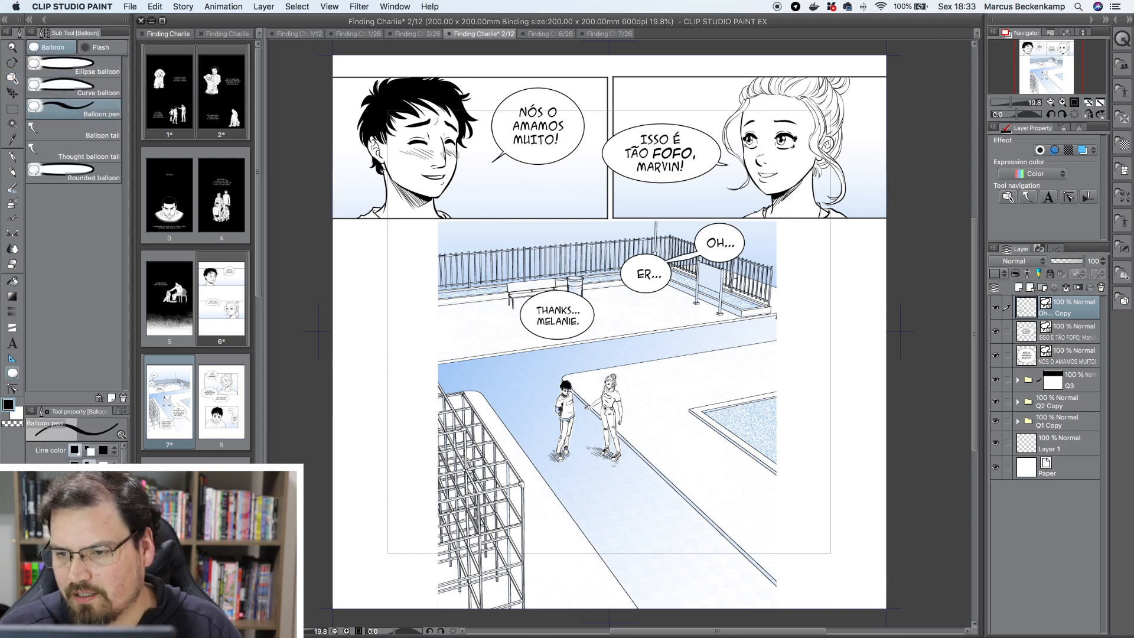
pyautogui.moveTo(626, 273); pyautogui.dragTo(578, 286)
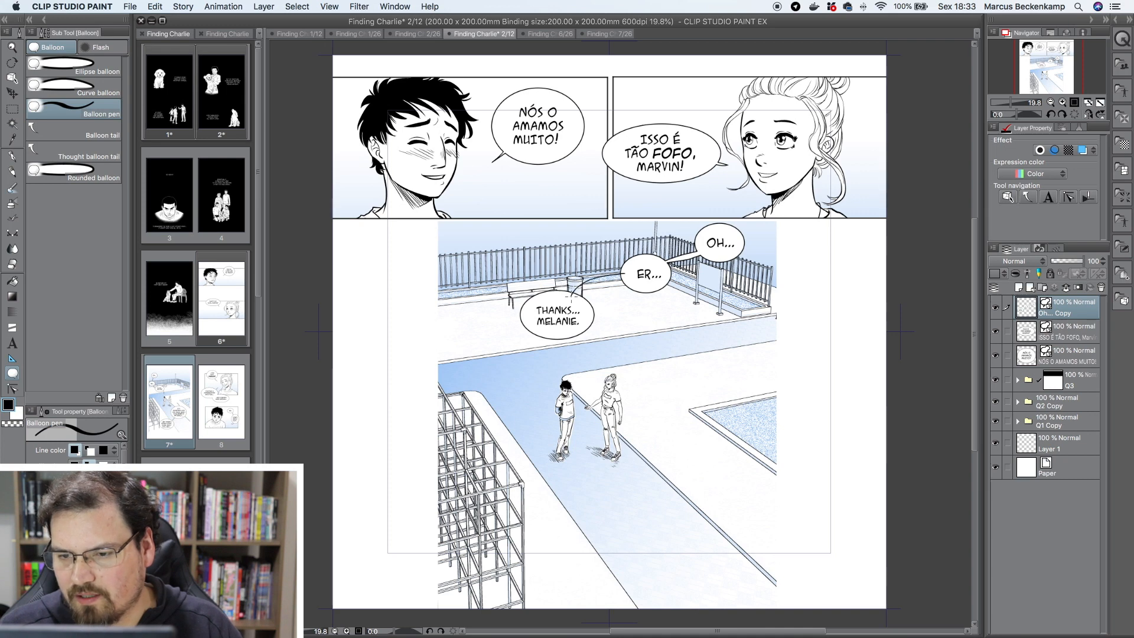
pyautogui.moveTo(628, 276); pyautogui.dragTo(627, 275)
pyautogui.moveTo(538, 335)
pyautogui.mouseDown()
pyautogui.moveTo(531, 341)
pyautogui.moveTo(544, 338)
pyautogui.mouseUp()
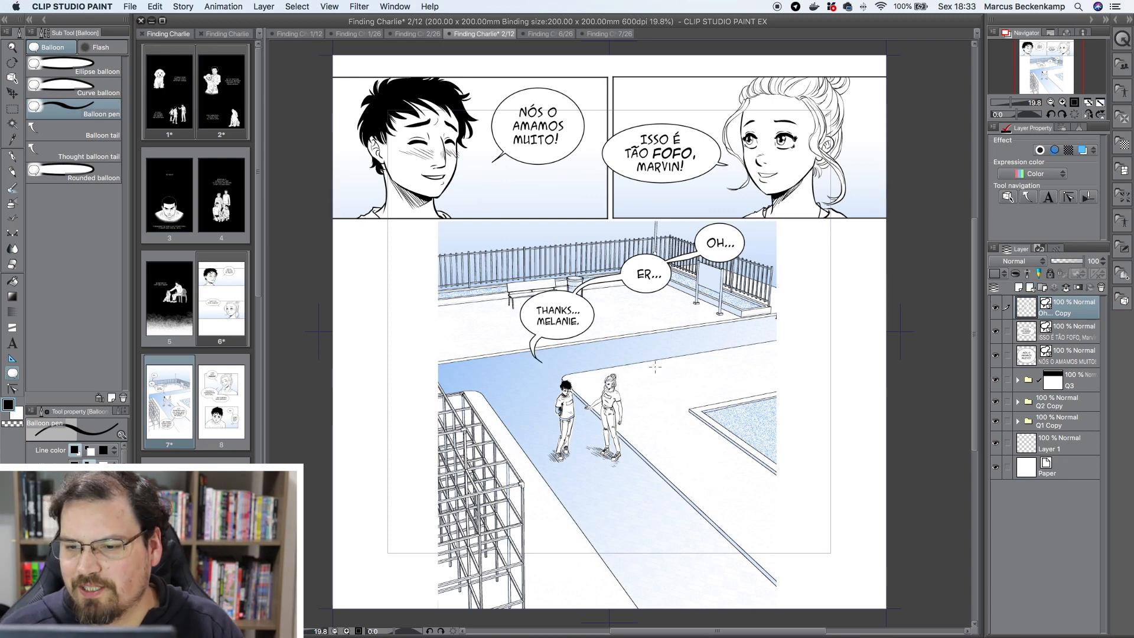
pyautogui.click(11, 78)
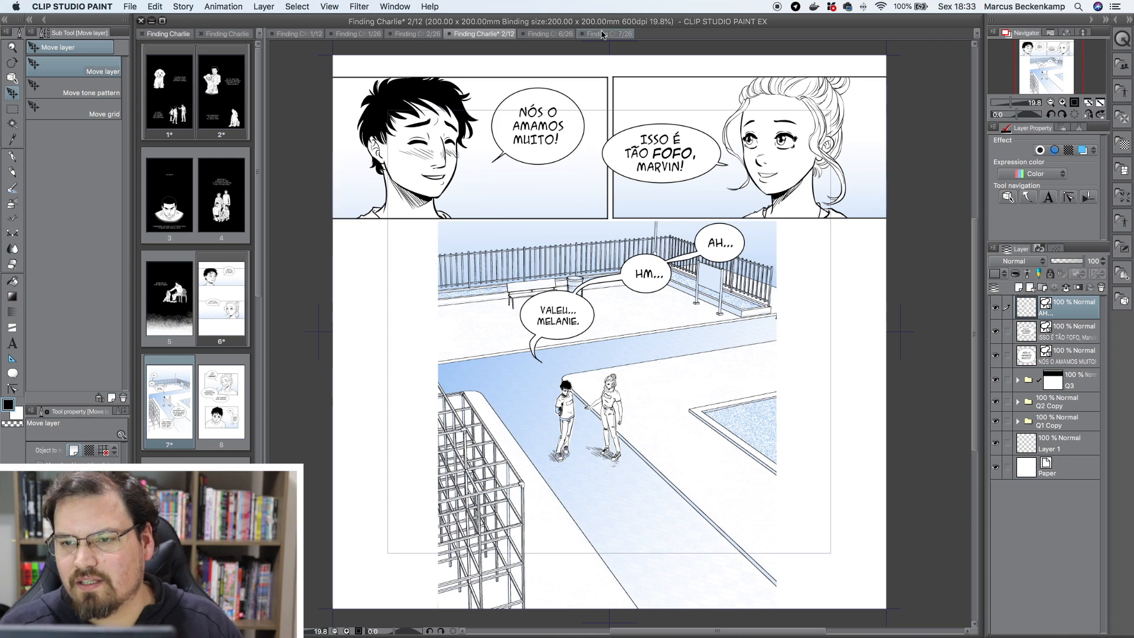
# Step: Copy the woman's two-balloon layer from page 7 into square page 2, place it beside the couple, and delete its upper tail
pyautogui.click(603, 34)
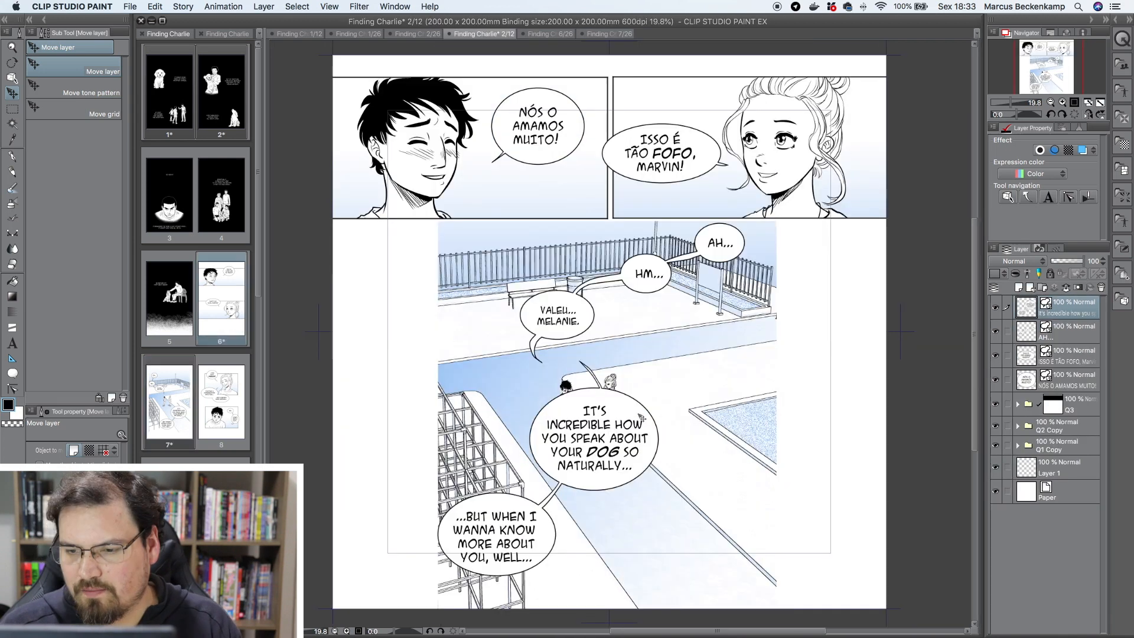
pyautogui.moveTo(644, 408); pyautogui.dragTo(792, 415)
pyautogui.press('o')
pyautogui.click(740, 383)
pyautogui.press('Delete')
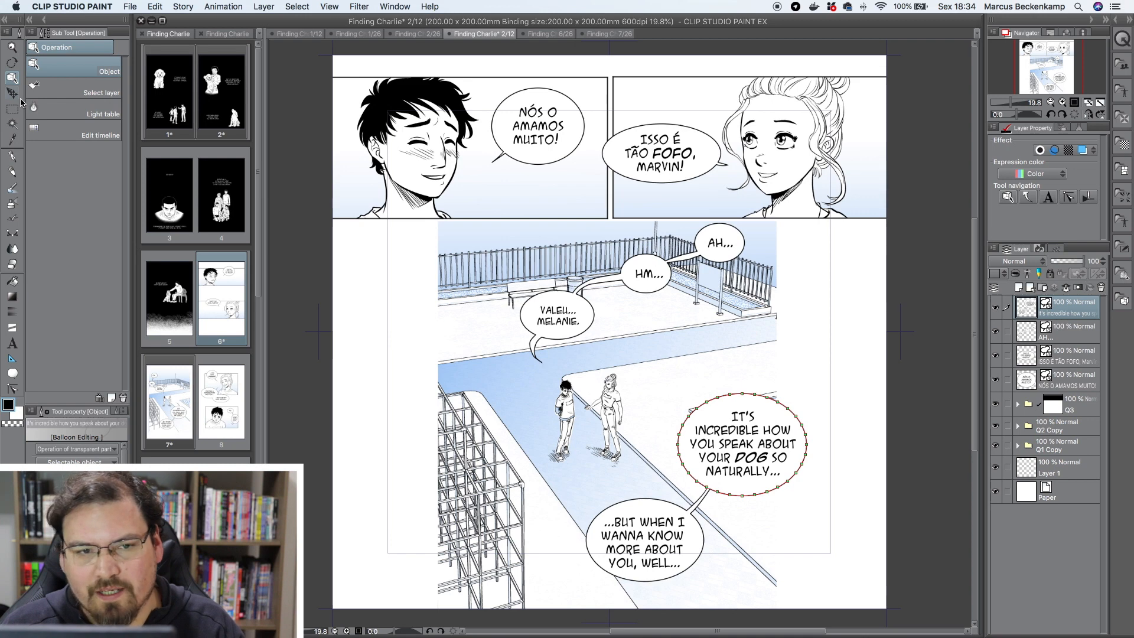
# Step: Arrange the woman's two balloons so they overlap diagonally at the park scene's lower-right corner
pyautogui.moveTo(716, 403); pyautogui.dragTo(692, 402)
pyautogui.moveTo(656, 522); pyautogui.dragTo(808, 528)
pyautogui.moveTo(745, 411); pyautogui.dragTo(739, 449)
pyautogui.moveTo(811, 510); pyautogui.dragTo(625, 494)
pyautogui.moveTo(682, 437); pyautogui.dragTo(673, 434)
pyautogui.moveTo(605, 491); pyautogui.dragTo(793, 487)
# Step: Replace the woman's first balloon text with "É INCRÍVEL COMO VOCÊ FALA TÃO NATURALMENTE SOBRE SEU CÃO..." and break it into lines that fit the balloon
pyautogui.press('t')
pyautogui.click(729, 501)
pyautogui.moveTo(729, 501); pyautogui.dragTo(692, 446)
pyautogui.write('É INCRÍVEL')
pyautogui.press('Return')
pyautogui.write('COMO VOCÊ FALA')
pyautogui.press('Return')
pyautogui.write('TÃO NATURALMENTE SOBRE SEU CÃO')
pyautogui.click(719, 495)
pyautogui.press('Return')
pyautogui.click(730, 459)
pyautogui.press('Return')
pyautogui.press('BackSpace')
pyautogui.press('Right')
pyautogui.press('Right')
pyautogui.press('Right')
pyautogui.press('Right')
pyautogui.press('Return')
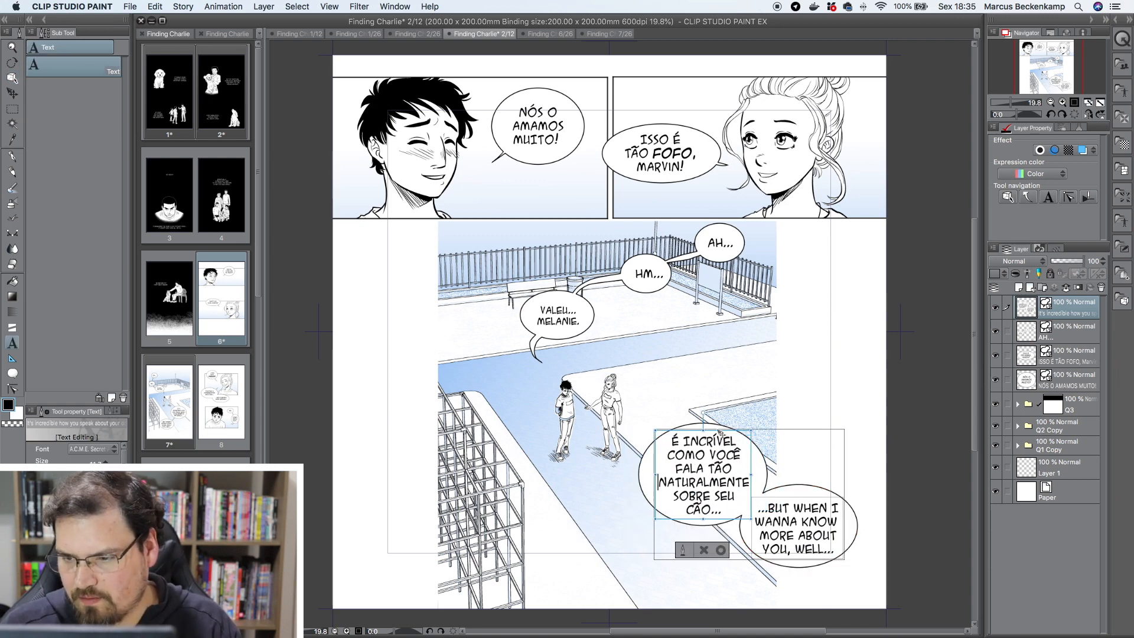
# Step: Replace the woman's second balloon text with "...MAS QUANDO QUERO SABER MAIS SOBRE VOCÊ..." over four lines
pyautogui.click(820, 526)
pyautogui.write('MAS QUANDO')
pyautogui.press('Return')
pyautogui.write('QUERO SABER')
pyautogui.press('Return')
pyautogui.write('MAIS SOBRE')
pyautogui.press('Return')
pyautogui.write('VOCÊ')
# Step: Draw a curved tail from the first balloon toward the woman and shorten its text to "COMO VOCÊ FALA TÃO NATURALMENTE SOBRE SEU CÃO..."
pyautogui.click(12, 374)
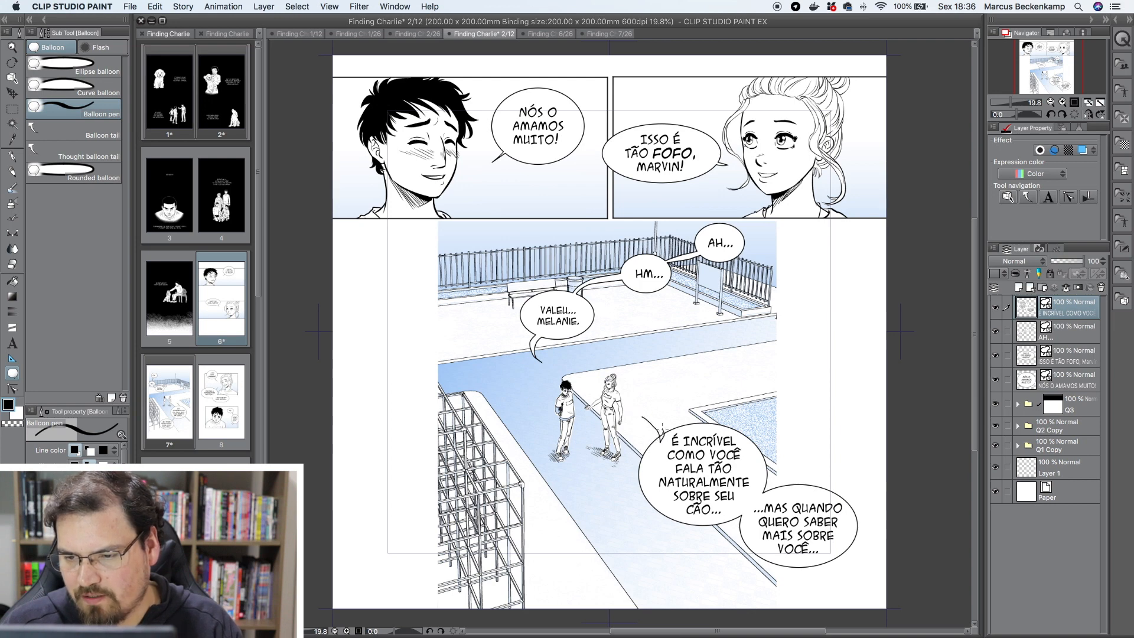
pyautogui.moveTo(647, 420)
pyautogui.mouseDown()
pyautogui.moveTo(673, 450)
pyautogui.moveTo(636, 404)
pyautogui.mouseUp()
pyautogui.press('super+z')
pyautogui.press('super+z')
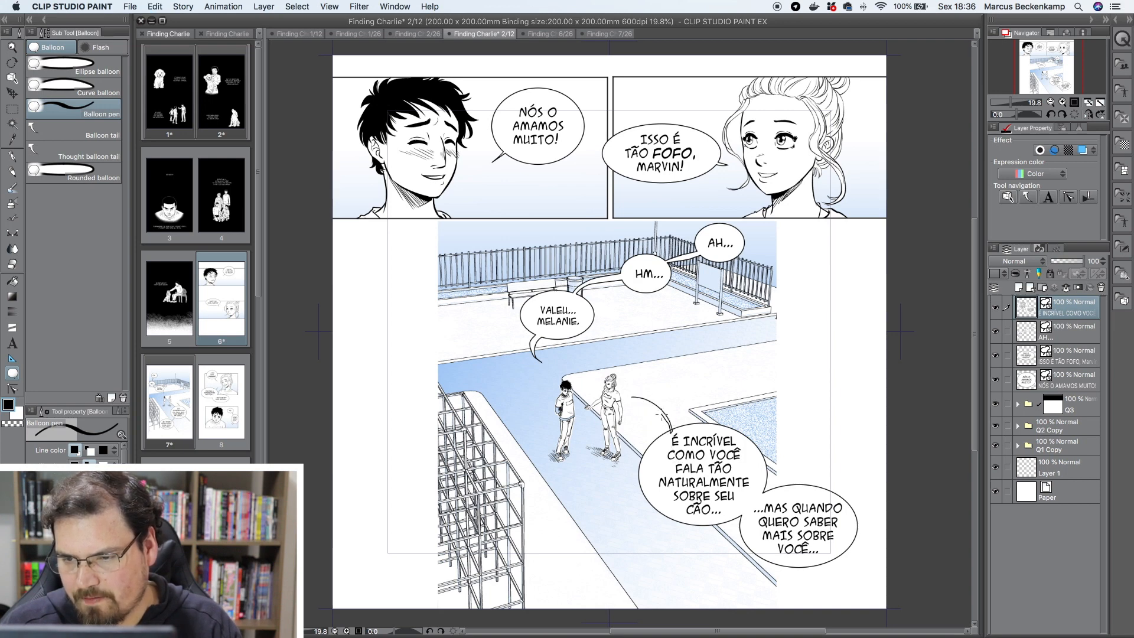
pyautogui.moveTo(636, 399); pyautogui.dragTo(632, 397)
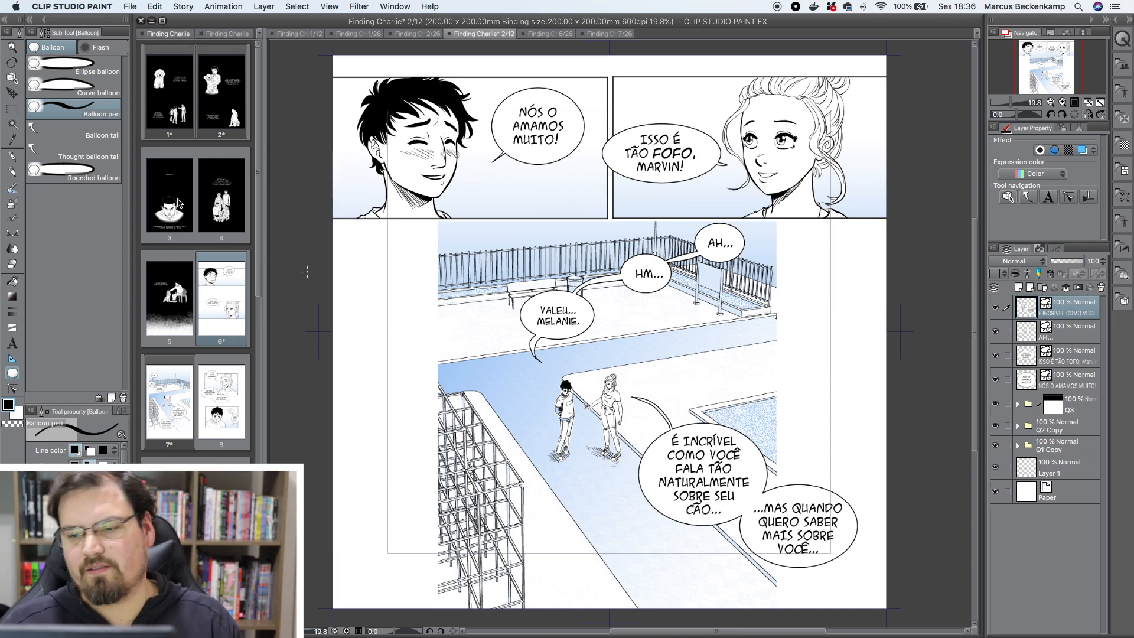
pyautogui.click(12, 78)
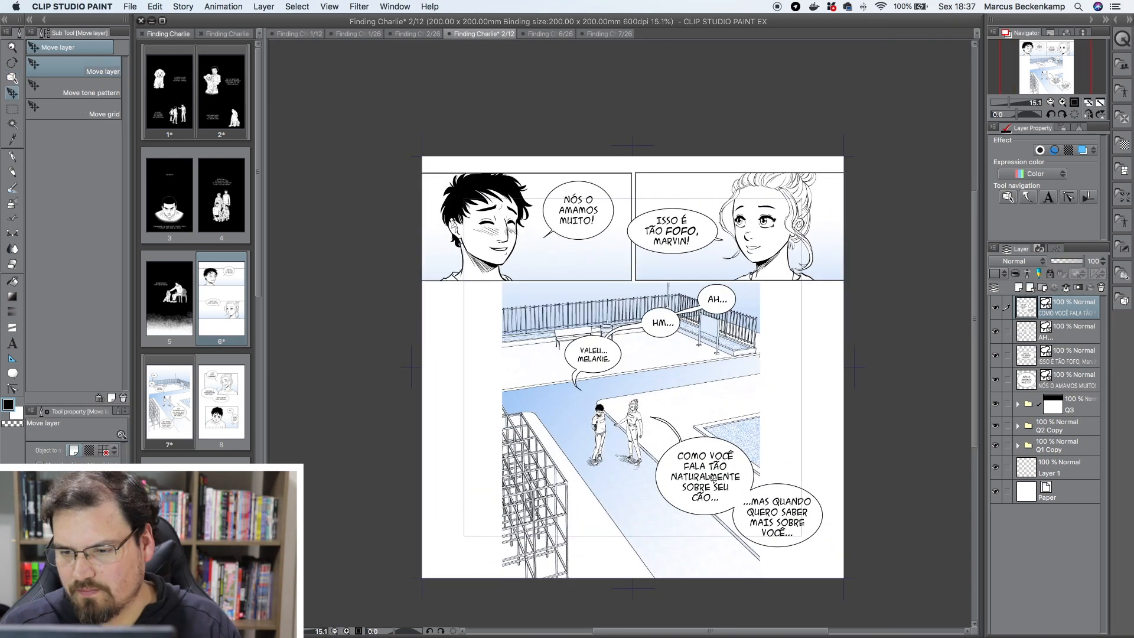
pyautogui.moveTo(623, 336); pyautogui.dragTo(622, 334)
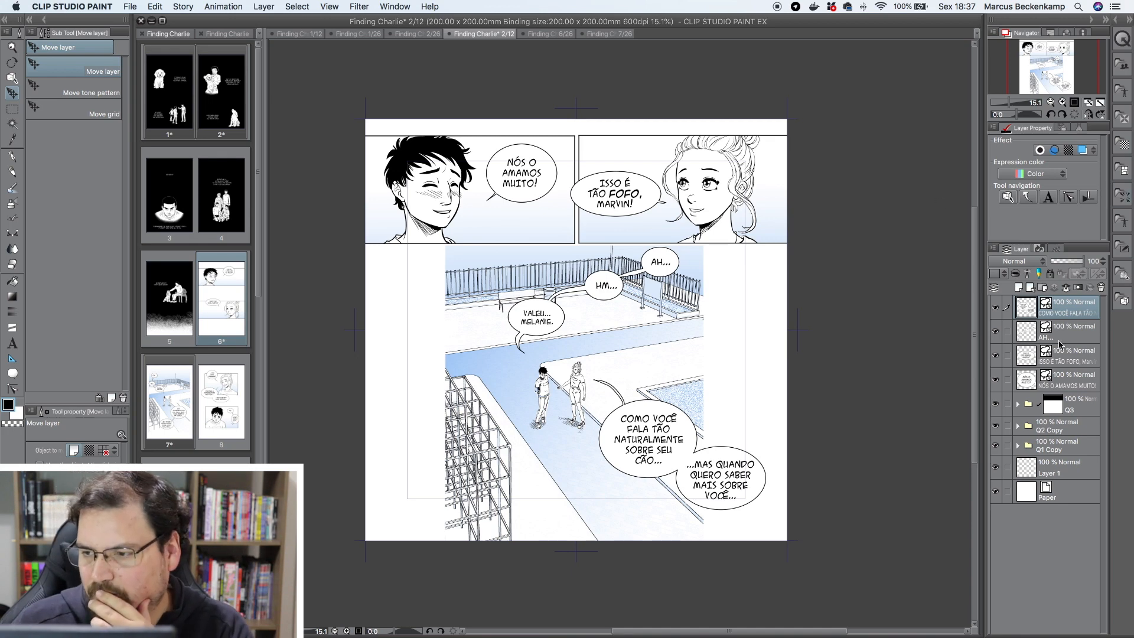
# Step: Shift the Q3 park scene to the page's left edge and move the man's and woman's balloon layers along with it
pyautogui.click(1076, 411)
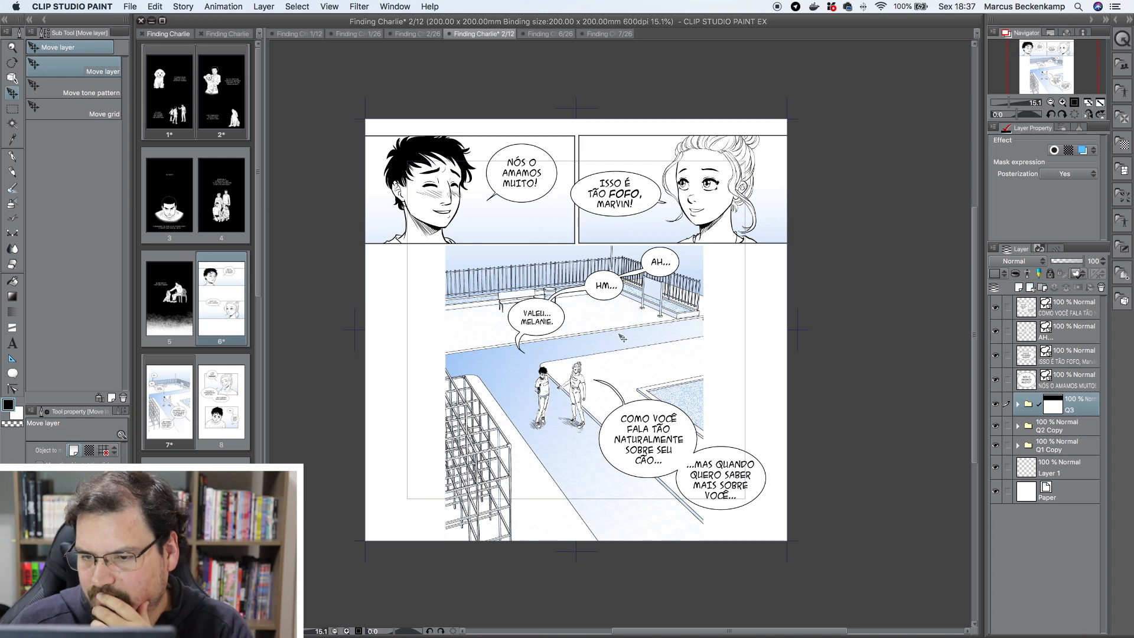
pyautogui.moveTo(613, 337); pyautogui.dragTo(532, 334)
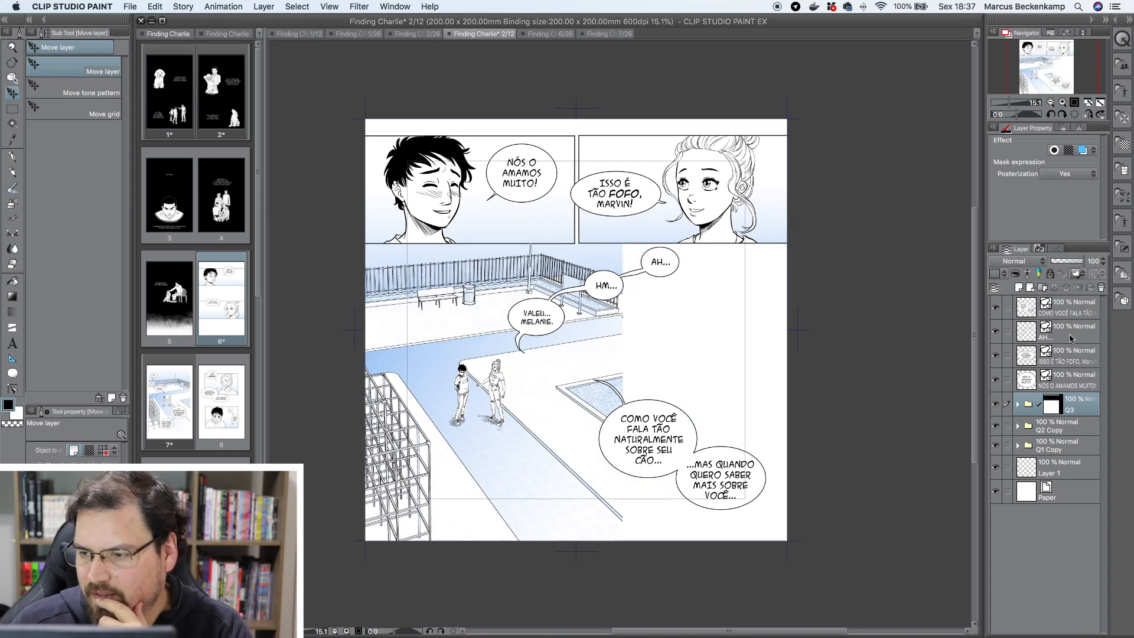
pyautogui.moveTo(661, 268); pyautogui.dragTo(624, 272)
pyautogui.click(1078, 361)
pyautogui.click(1079, 310)
pyautogui.moveTo(685, 456); pyautogui.dragTo(603, 467)
# Step: Place the woman's two balloons side by side below the couple, reposition the first balloon's tail, and draw a connector between them
pyautogui.press('o')
pyautogui.click(602, 470)
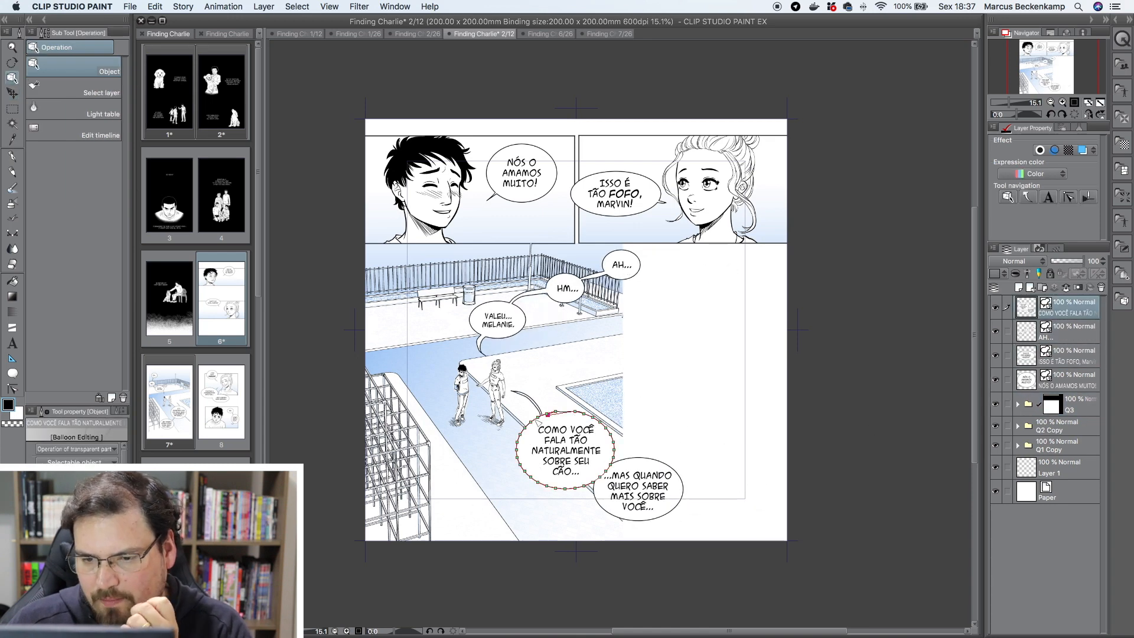
pyautogui.scroll(3, 579, 419)
pyautogui.moveTo(558, 419); pyautogui.dragTo(431, 459)
pyautogui.moveTo(672, 482); pyautogui.dragTo(606, 425)
pyautogui.click(515, 416)
pyautogui.moveTo(515, 416); pyautogui.dragTo(479, 472)
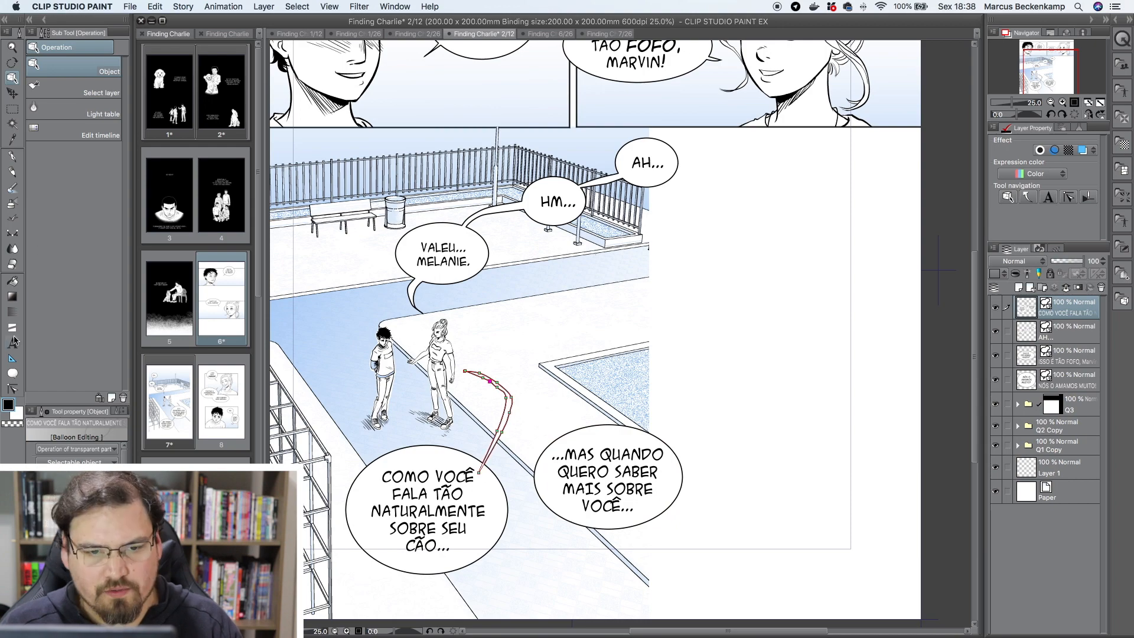
pyautogui.click(12, 373)
# Step: Copy the Q1 folder with the laughing woman from page 8 above Q3 in square page 2 and move it to the page's lower-right corner
pyautogui.doubleClick(231, 407)
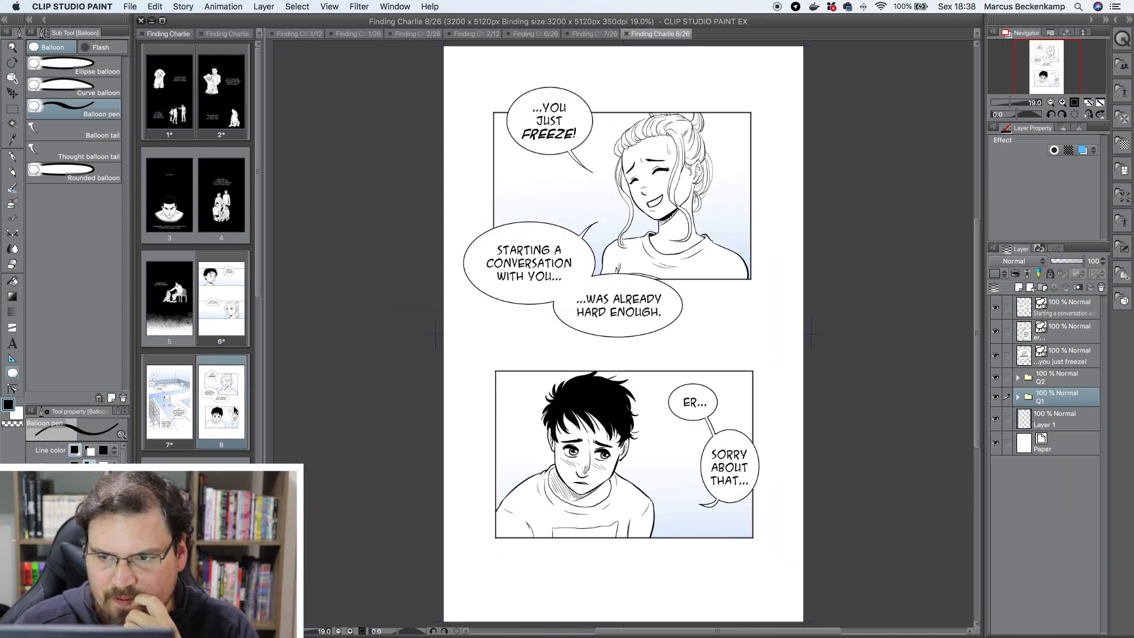
pyautogui.click(11, 110)
pyautogui.moveTo(455, 90); pyautogui.dragTo(784, 328)
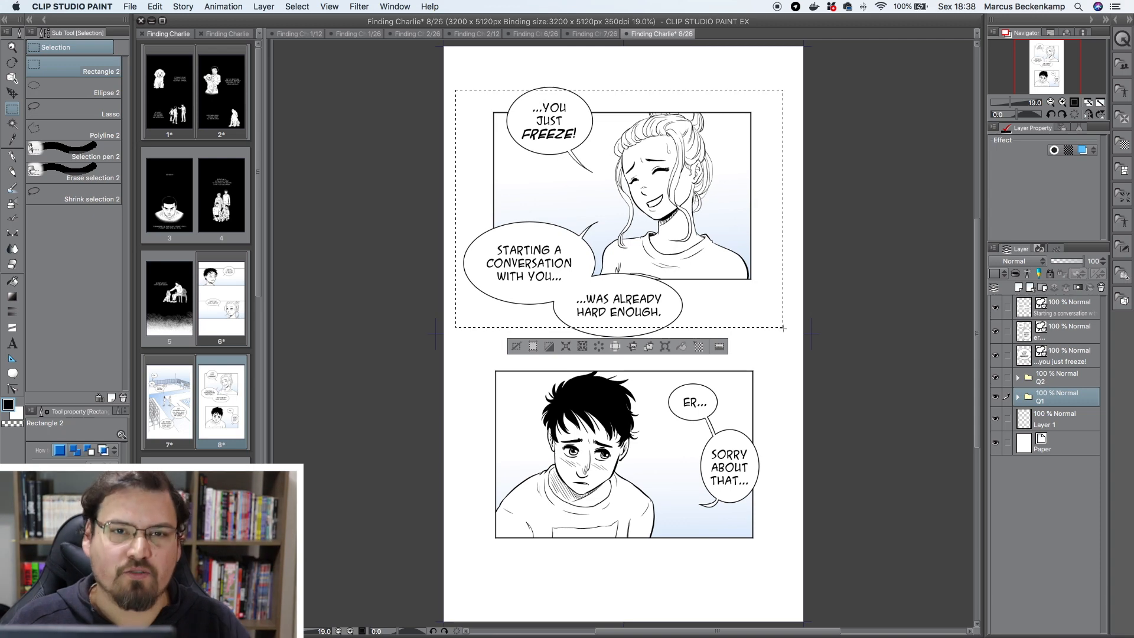
pyautogui.click(478, 34)
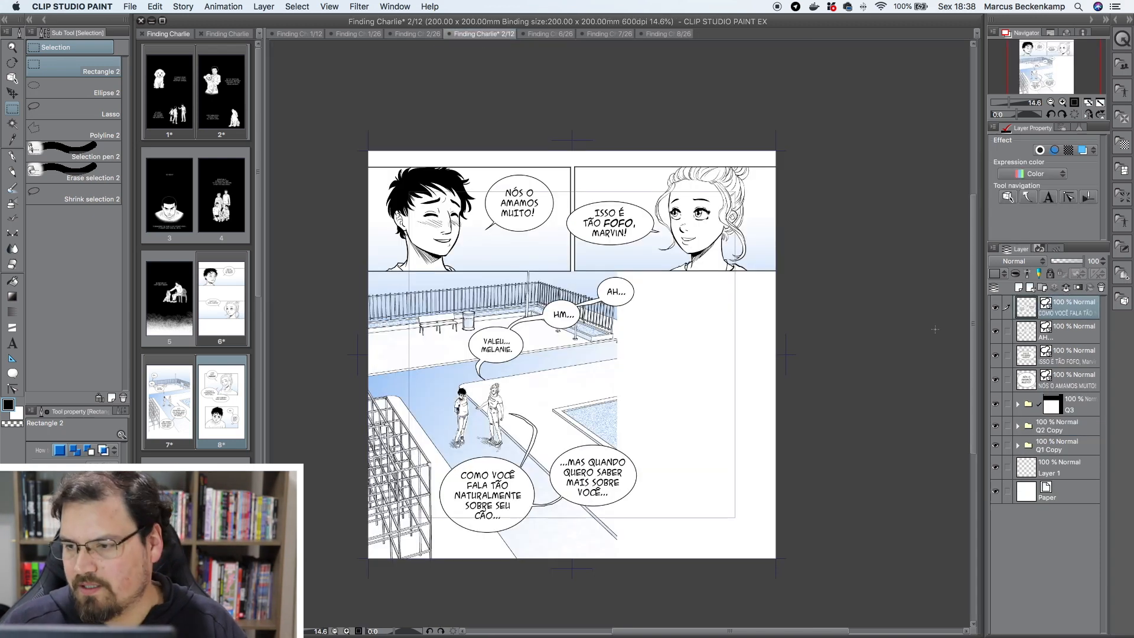
pyautogui.click(1074, 414)
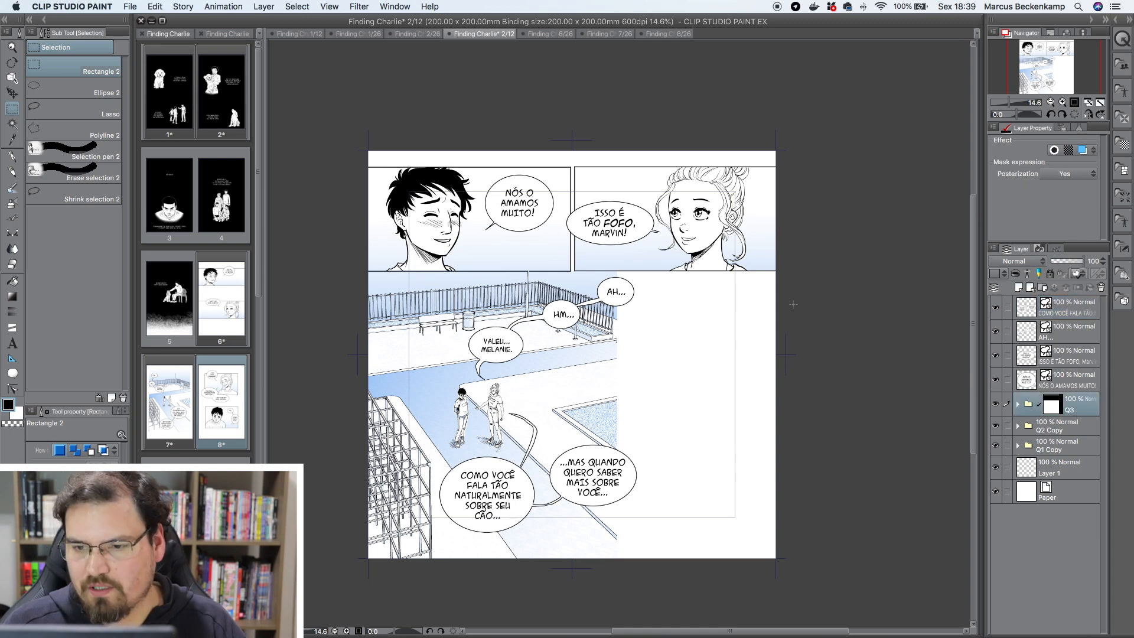
pyautogui.press('super+v')
pyautogui.press('k')
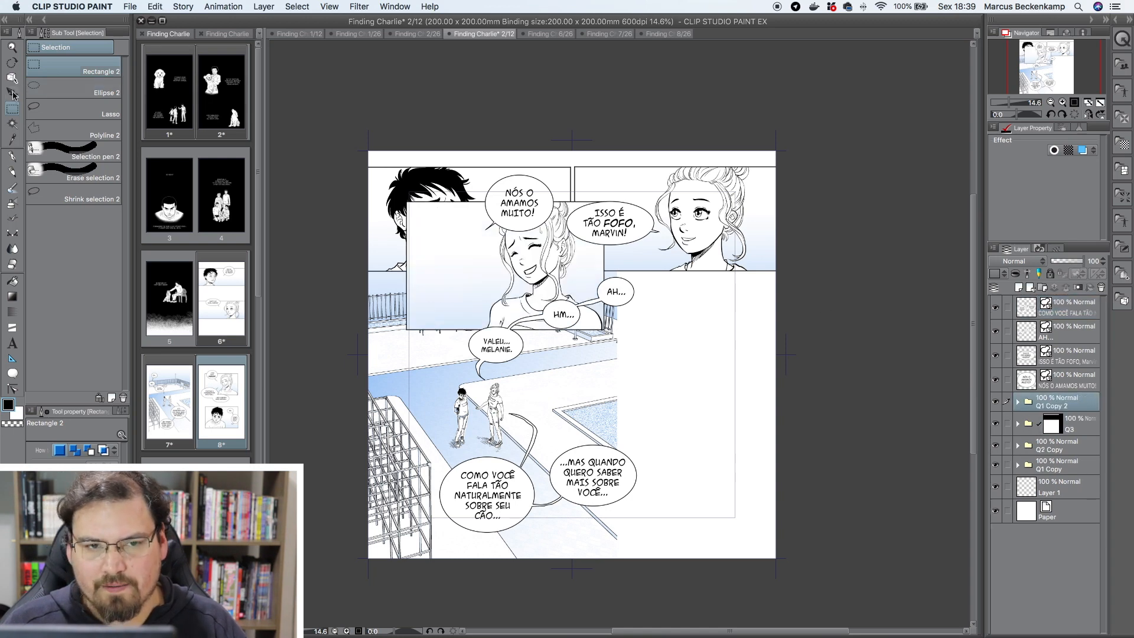
pyautogui.moveTo(470, 224); pyautogui.dragTo(634, 421)
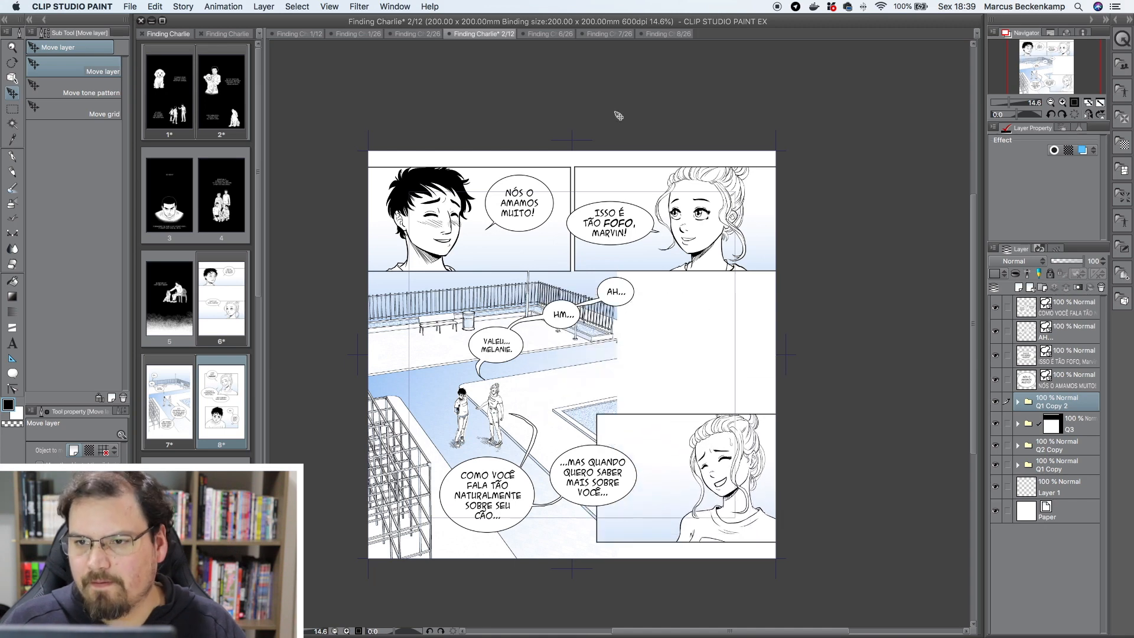
# Step: Copy the Q2 folder with the worried man from page 8 into square page 2 and move it to the middle row's left side
pyautogui.click(662, 34)
pyautogui.press('m')
pyautogui.moveTo(577, 572); pyautogui.dragTo(775, 579)
pyautogui.click(1057, 378)
pyautogui.press('super+c')
pyautogui.click(464, 34)
pyautogui.press('super+v')
pyautogui.press('k')
pyautogui.moveTo(559, 430); pyautogui.dragTo(747, 316)
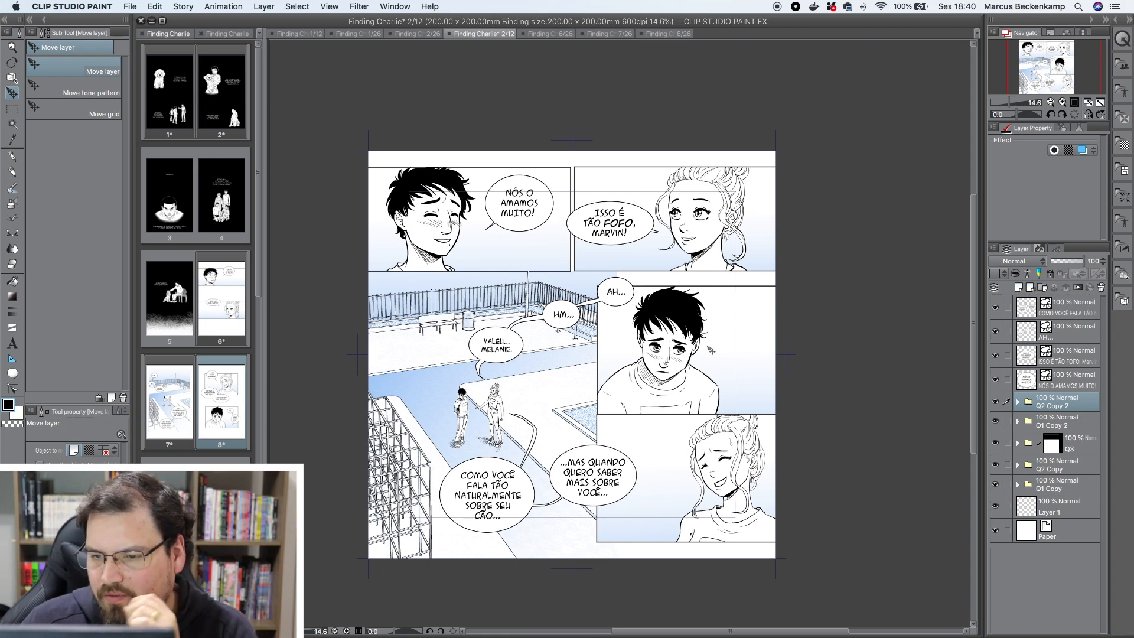
pyautogui.moveTo(706, 348); pyautogui.dragTo(476, 344)
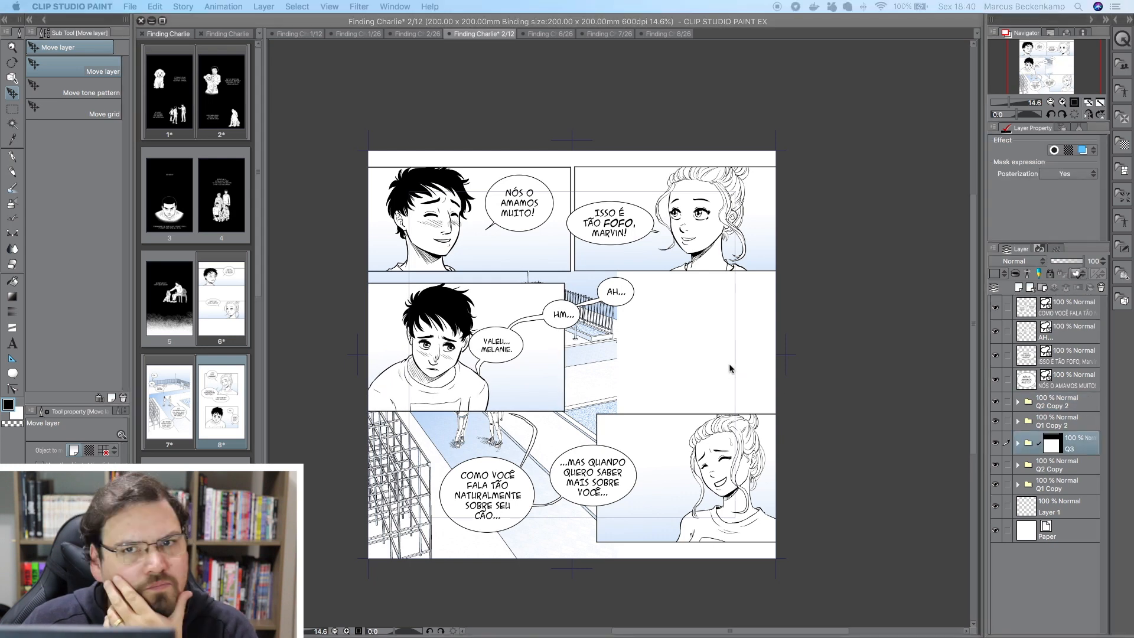
# Step: Try to shift the Q3 park scene to the right of the man's panel, as a whole folder and as separate inner layers
pyautogui.moveTo(780, 337); pyautogui.dragTo(773, 308)
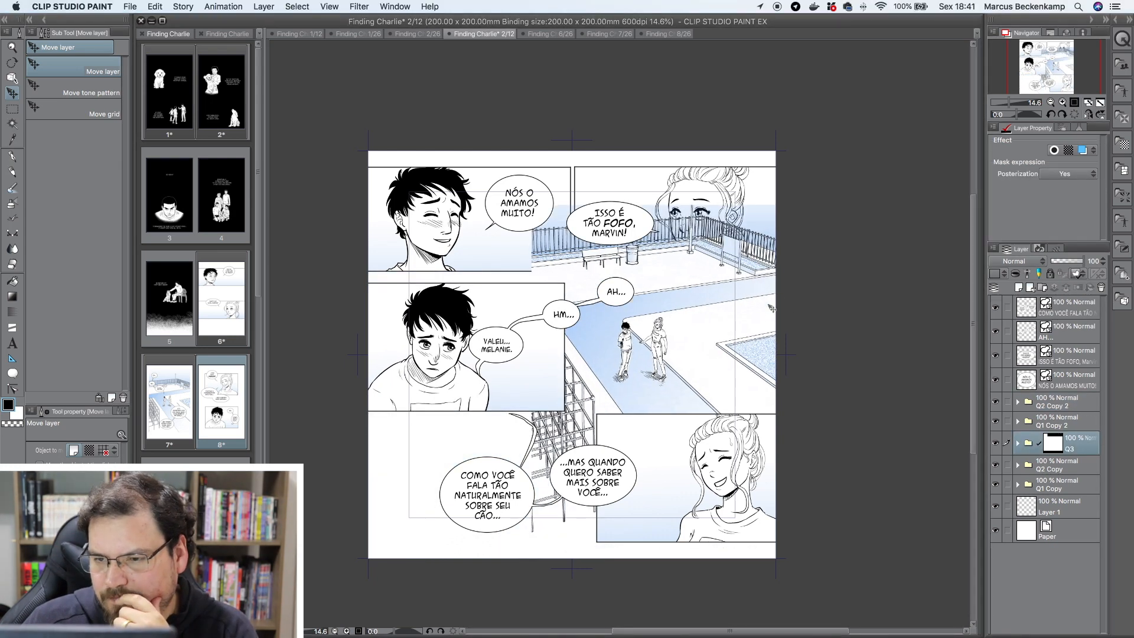
pyautogui.moveTo(710, 342); pyautogui.dragTo(725, 341)
pyautogui.press('super+z')
pyautogui.click(1018, 443)
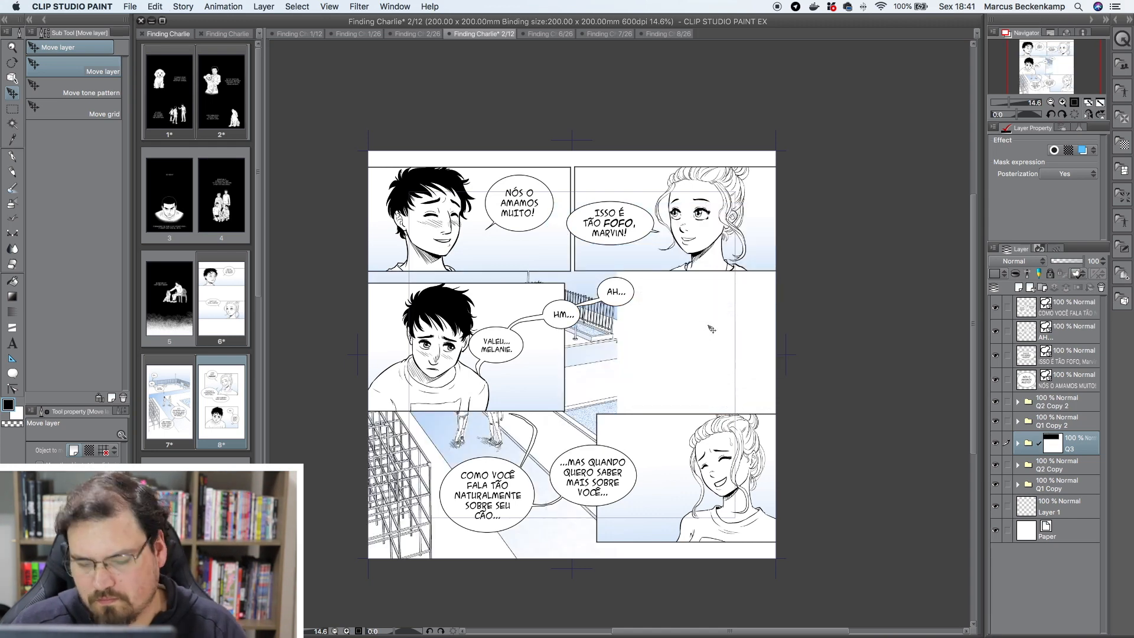
pyautogui.scroll(-1, 1078, 520)
pyautogui.click(1085, 547)
pyautogui.keyDown('shift'); pyautogui.click(1092, 457); pyautogui.keyUp('shift')
pyautogui.moveTo(593, 370); pyautogui.dragTo(778, 304)
pyautogui.click(1018, 405)
pyautogui.press('super+z')
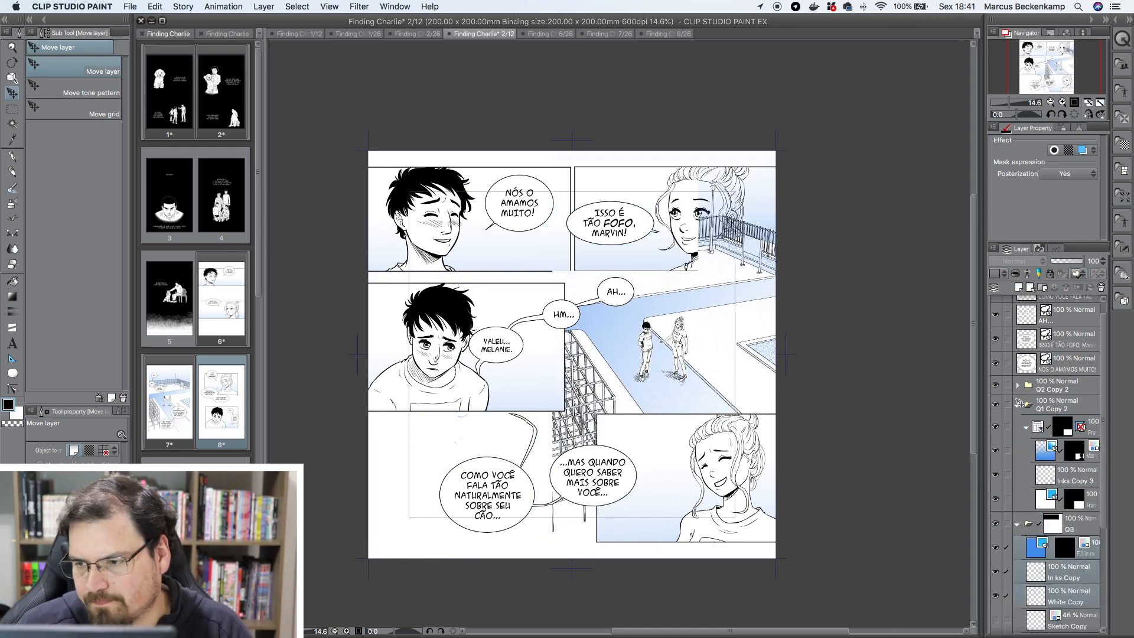
# Step: Arrange the Q2 Copy 2 man panel and the Q1 Copy 2 laughing woman panel side by side in the page's bottom row
pyautogui.click(1018, 405)
pyautogui.click(996, 405)
pyautogui.click(996, 405)
pyautogui.click(1058, 385)
pyautogui.moveTo(527, 374); pyautogui.dragTo(533, 505)
pyautogui.click(1058, 405)
pyautogui.moveTo(715, 475); pyautogui.dragTo(679, 466)
pyautogui.keyDown('shift'); pyautogui.click(1084, 387); pyautogui.keyUp('shift')
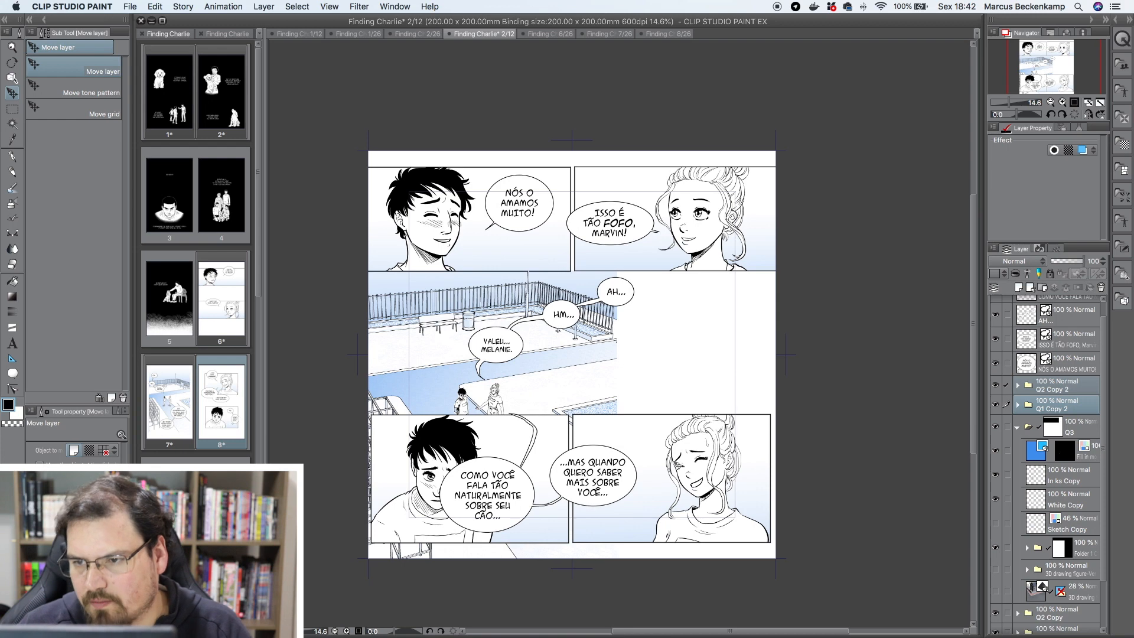
pyautogui.moveTo(670, 455); pyautogui.dragTo(672, 456)
# Step: Move the Q3 park scene folder toward the centre of the page's middle row
pyautogui.click(1017, 426)
pyautogui.click(1079, 443)
pyautogui.moveTo(559, 410); pyautogui.dragTo(580, 344)
# Step: Clear the Q3 folder mask and refill it from a rectangular selection covering the full page width below the top row
pyautogui.click(1053, 443)
pyautogui.press('super+a')
pyautogui.press('Delete')
pyautogui.press('super+d')
pyautogui.press('m')
pyautogui.moveTo(366, 275); pyautogui.dragTo(796, 599)
pyautogui.hotkey('alt', 'BackSpace')
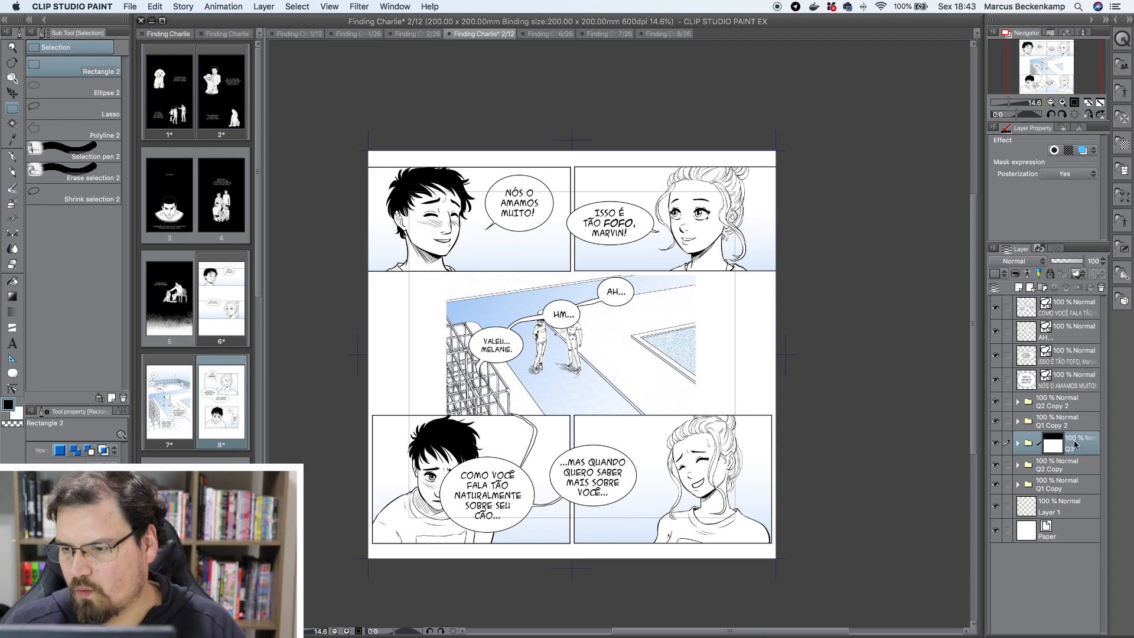
pyautogui.press('super+d')
# Step: Shift the fill, inks, white and Folder 1 layers inside Q3 so the couple sits fully within the middle row
pyautogui.click(1017, 443)
pyautogui.click(1082, 468)
pyautogui.keyDown('shift'); pyautogui.click(1068, 516); pyautogui.keyUp('shift')
pyautogui.keyDown('super'); pyautogui.click(1081, 564); pyautogui.keyUp('super')
pyautogui.press('k')
pyautogui.moveTo(600, 369)
pyautogui.mouseDown()
pyautogui.moveTo(609, 349)
pyautogui.moveTo(608, 383)
pyautogui.mouseUp()
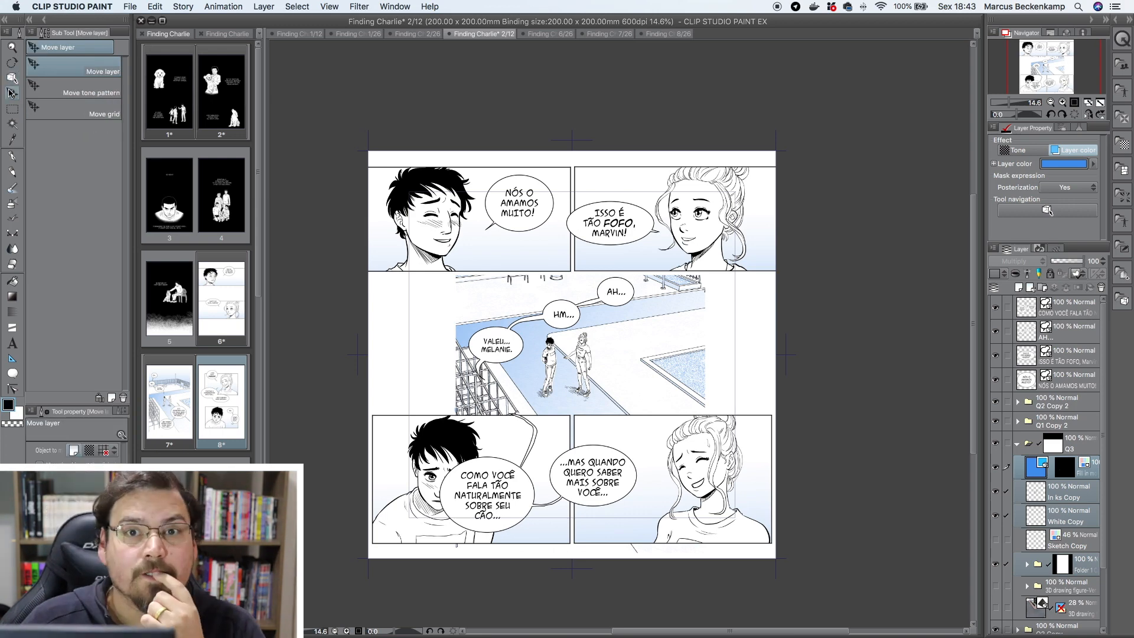
pyautogui.click(1017, 444)
# Step: Move the man's "AH..." balloon chain up and away from the couple and draw a new tail on the "VALEU... MELANIE." balloon
pyautogui.click(1069, 310)
pyautogui.click(1068, 332)
pyautogui.moveTo(565, 320); pyautogui.dragTo(584, 306)
pyautogui.click(12, 78)
pyautogui.click(13, 373)
pyautogui.moveTo(514, 345); pyautogui.dragTo(522, 345)
# Step: Move the woman's "COMO VOCÊ..." balloon layer up to the right of the couple in the park scene
pyautogui.keyDown('shift'); pyautogui.keyDown('super'); pyautogui.click(496, 484); pyautogui.keyUp('super'); pyautogui.keyUp('shift')
pyautogui.press('k')
pyautogui.moveTo(496, 487); pyautogui.dragTo(659, 380)
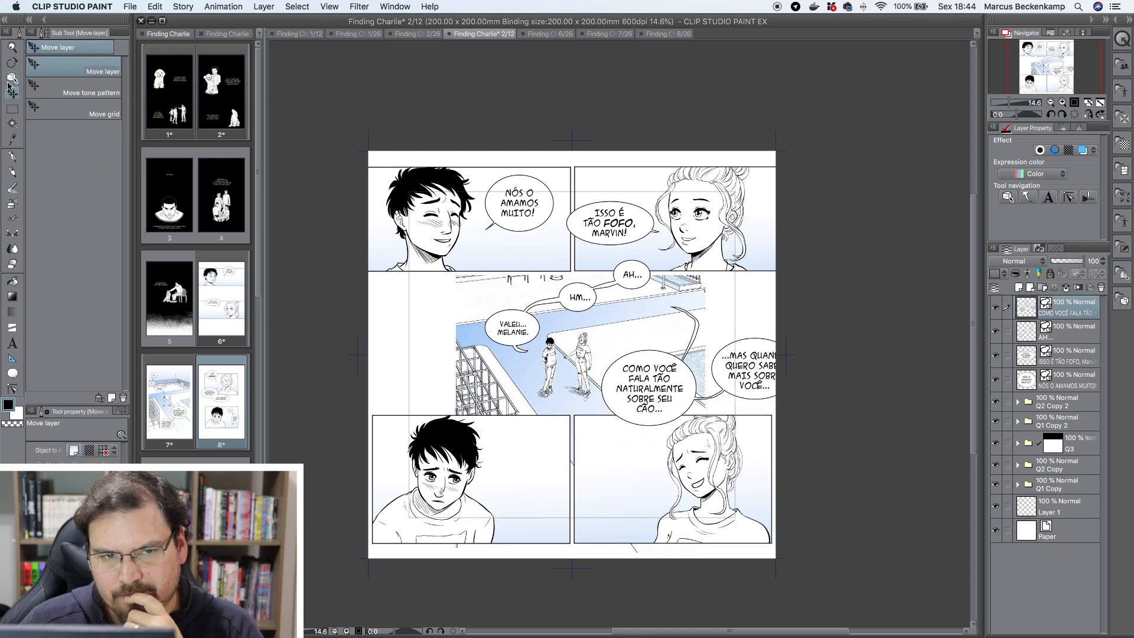
# Step: Delete the woman's old balloon tail and connector, and move the "...MAS QUANDO QUERO SABER MAIS SOBRE VOCÊ..." balloon between the bottom two panels
pyautogui.press('o')
pyautogui.click(698, 326)
pyautogui.press('Delete')
pyautogui.scroll(2, 717, 354)
pyautogui.scroll(2, 718, 358)
pyautogui.moveTo(718, 358); pyautogui.dragTo(385, 499)
pyautogui.click(706, 428)
pyautogui.press('Delete')
pyautogui.scroll(-3, 631, 414)
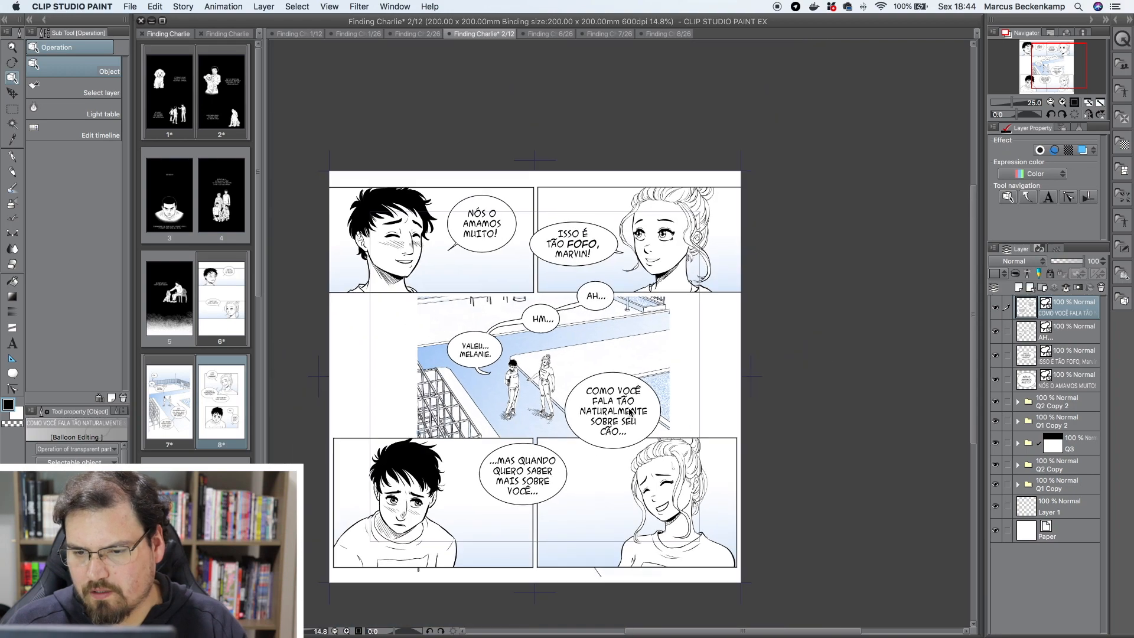
# Step: Draw a tail from the "COMO VOCÊ..." balloon toward the woman and a connector down to the "...MAS QUANDO..." balloon
pyautogui.click(12, 373)
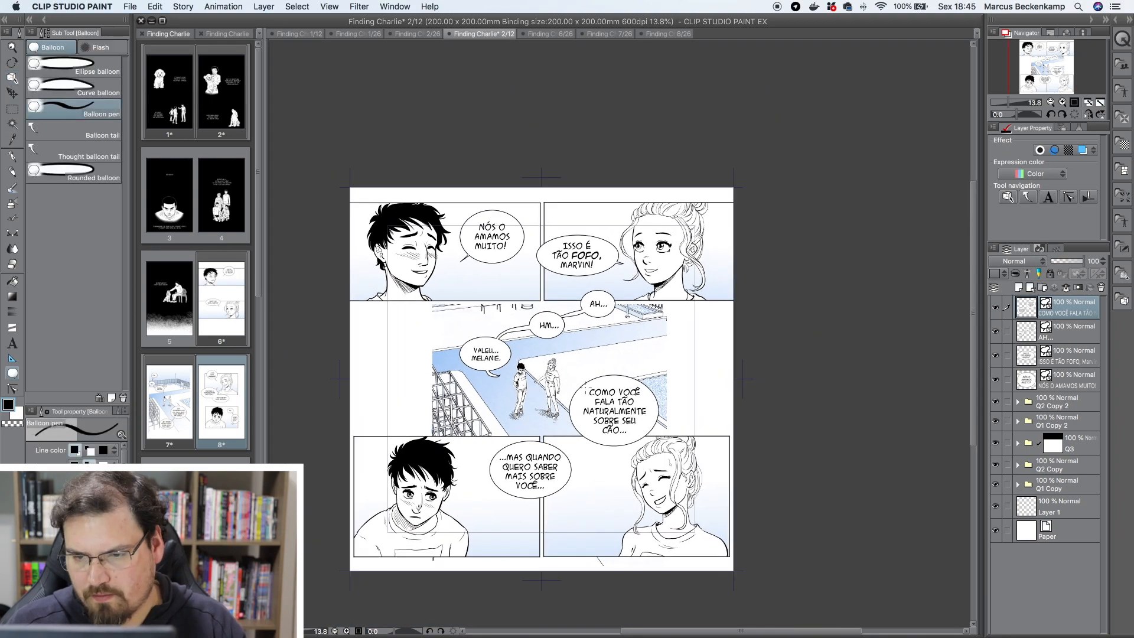
pyautogui.press('o')
pyautogui.scroll(6, 574, 384)
pyautogui.click(572, 392)
pyautogui.scroll(-5, 591, 395)
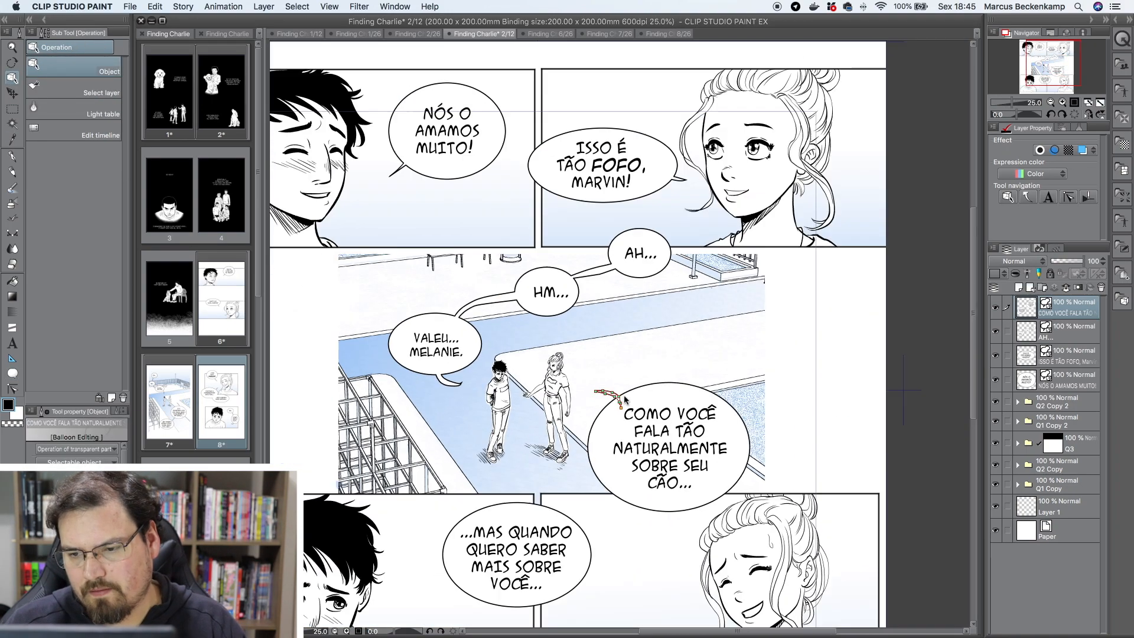
pyautogui.click(13, 373)
pyautogui.moveTo(617, 466)
pyautogui.mouseDown()
pyautogui.moveTo(588, 493)
pyautogui.moveTo(621, 462)
pyautogui.mouseUp()
pyautogui.scroll(-1, 570, 351)
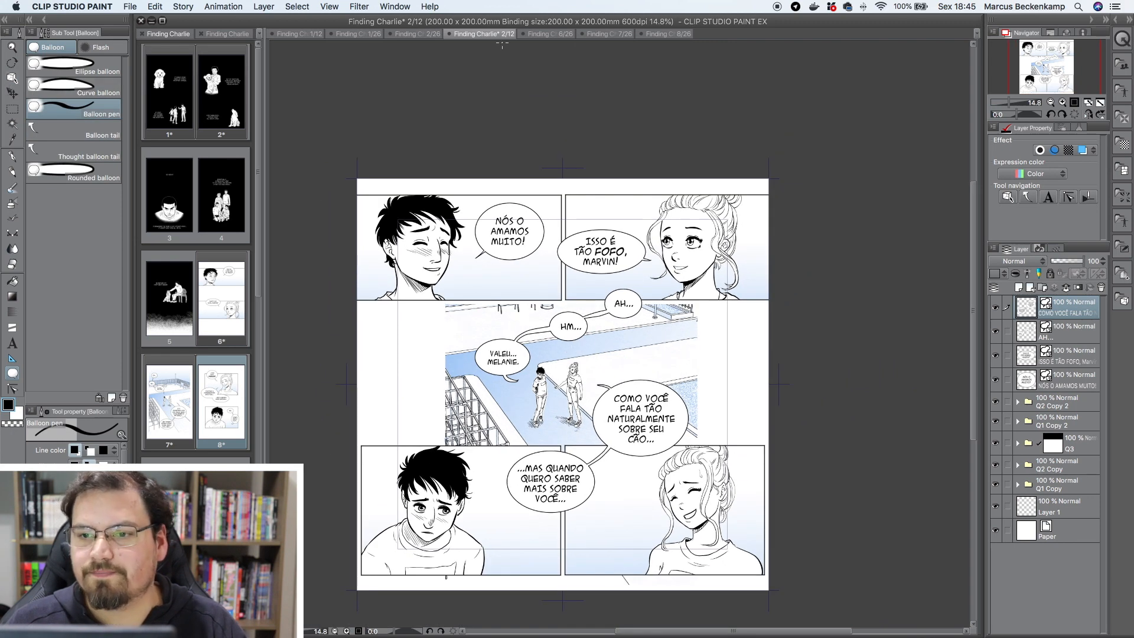
# Step: Copy the "...YOU JUST FREEZE!" balloon layer from page 8 into square page 2 and place it beside the laughing woman
pyautogui.click(661, 34)
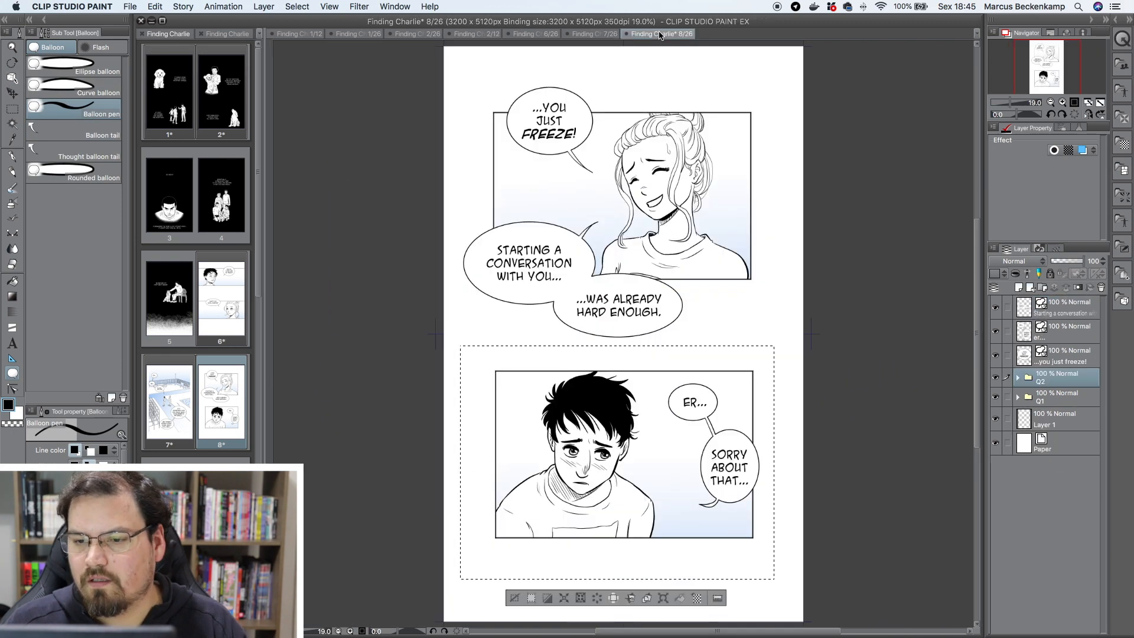
pyautogui.click(12, 78)
pyautogui.click(588, 108)
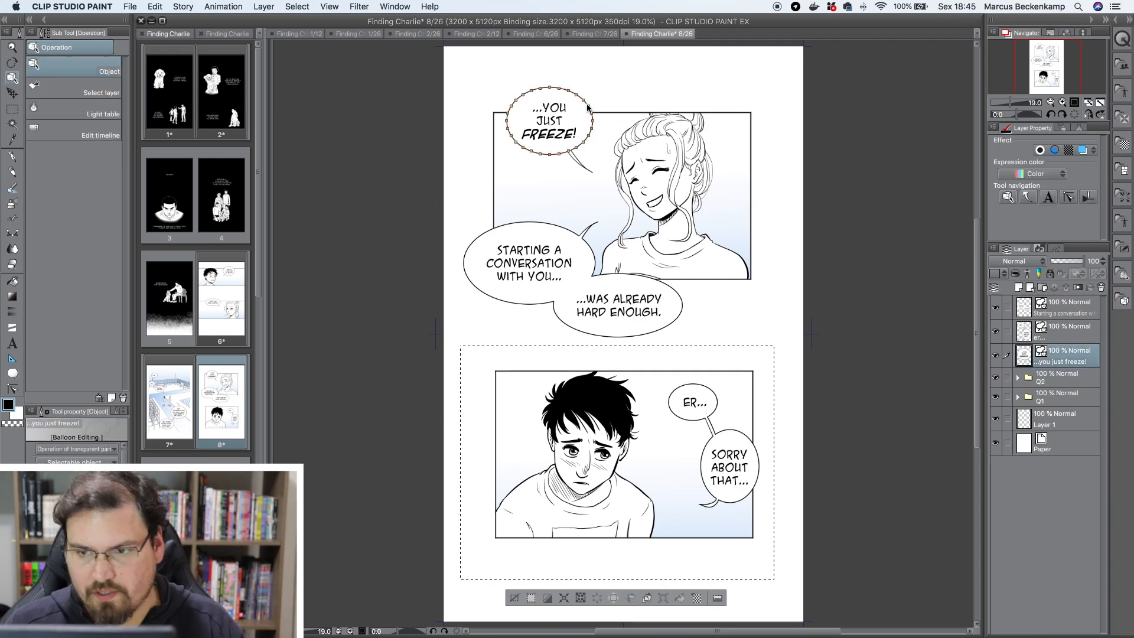
pyautogui.click(12, 93)
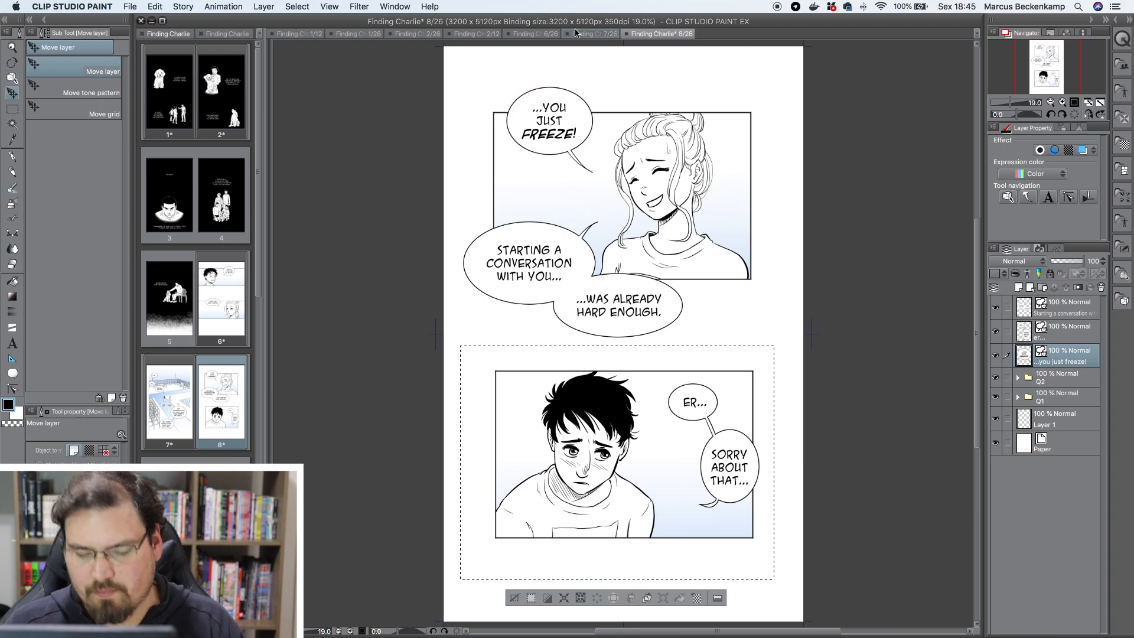
pyautogui.press('super+d')
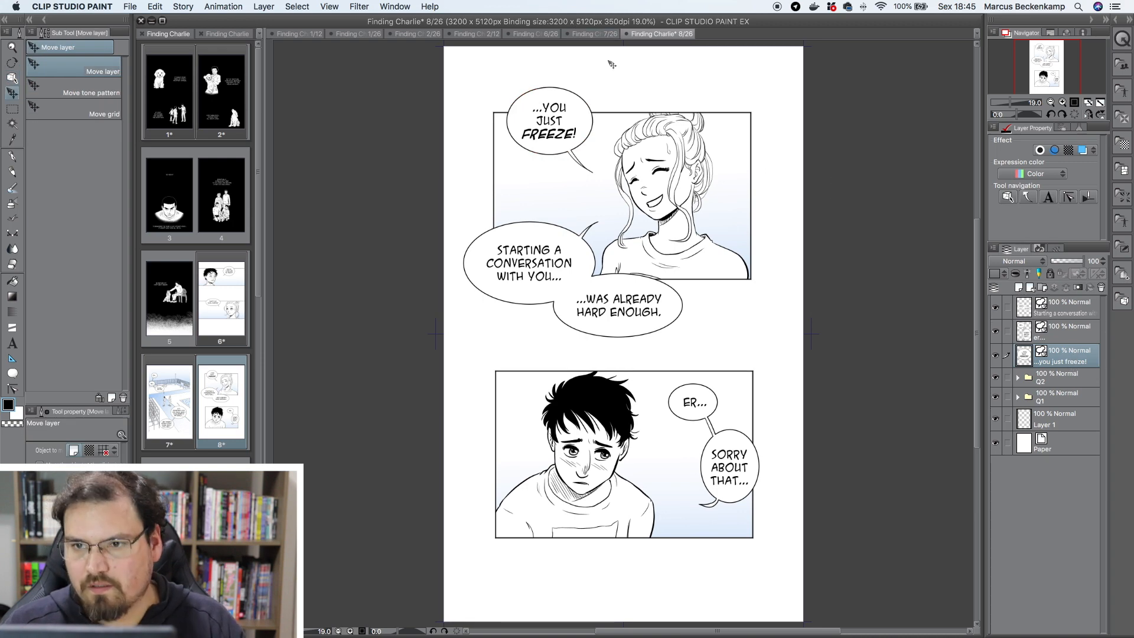
pyautogui.click(452, 34)
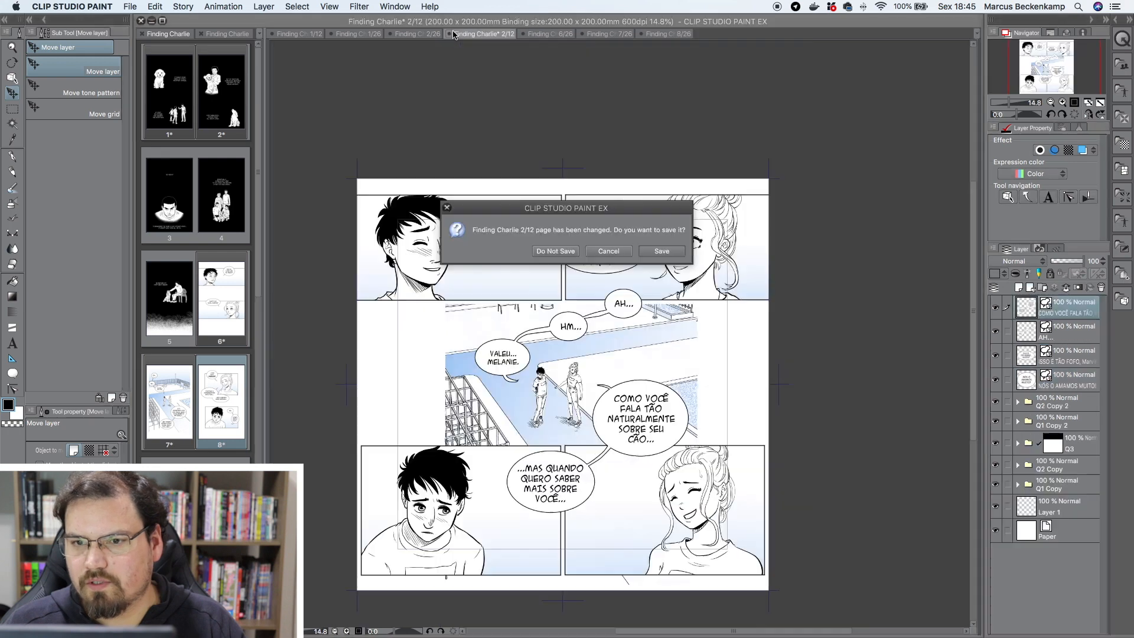
pyautogui.click(614, 253)
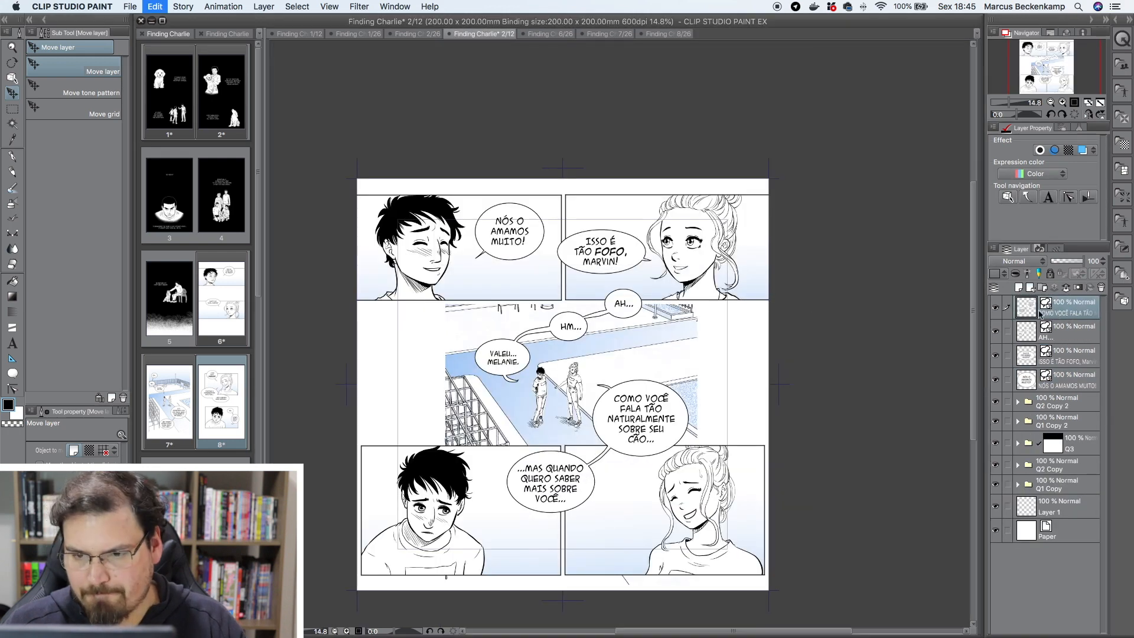
pyautogui.press('super+v')
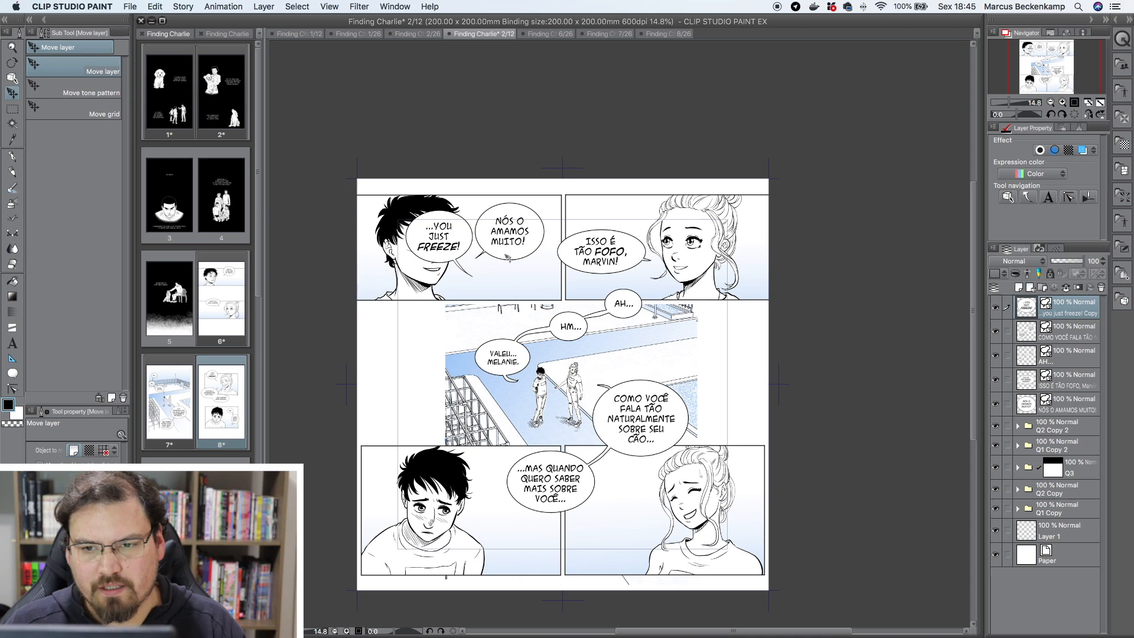
pyautogui.moveTo(443, 246)
pyautogui.mouseDown()
pyautogui.moveTo(588, 492)
pyautogui.moveTo(600, 536)
pyautogui.moveTo(621, 530)
pyautogui.moveTo(648, 559)
pyautogui.moveTo(623, 539)
pyautogui.mouseUp()
# Step: Merge the copied balloon into the "COMO VOCÊ..." balloon layer and draw a connector from it to the "...MAS QUANDO..." balloon
pyautogui.press('e')
pyautogui.press('k')
pyautogui.click(13, 373)
pyautogui.moveTo(579, 498); pyautogui.dragTo(596, 517)
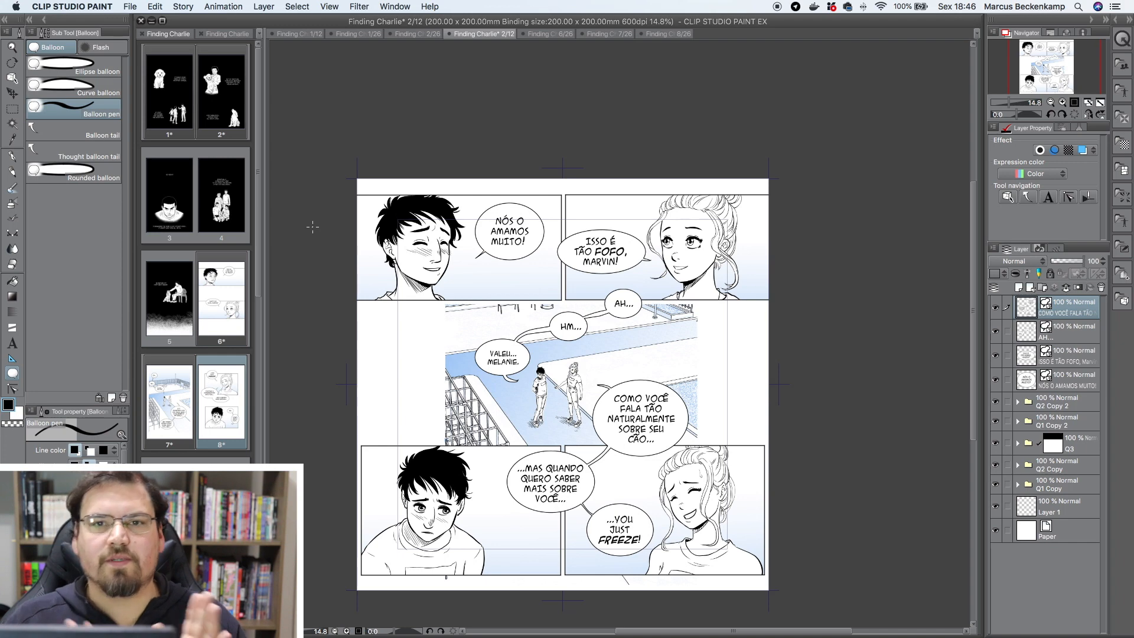